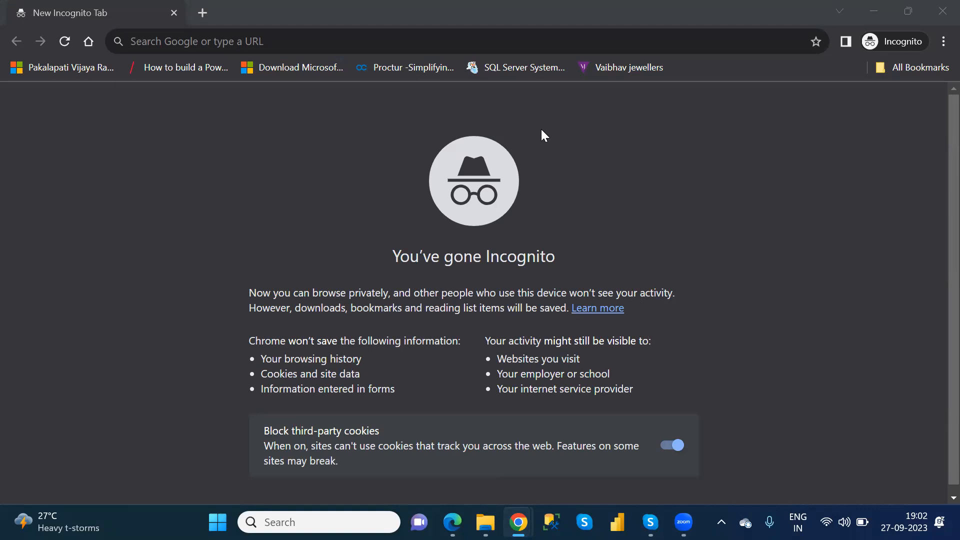
Go to the Microsoft Power Apps website at powerapps.microsoft.com and open its sign-in page.
left_click(330, 42)
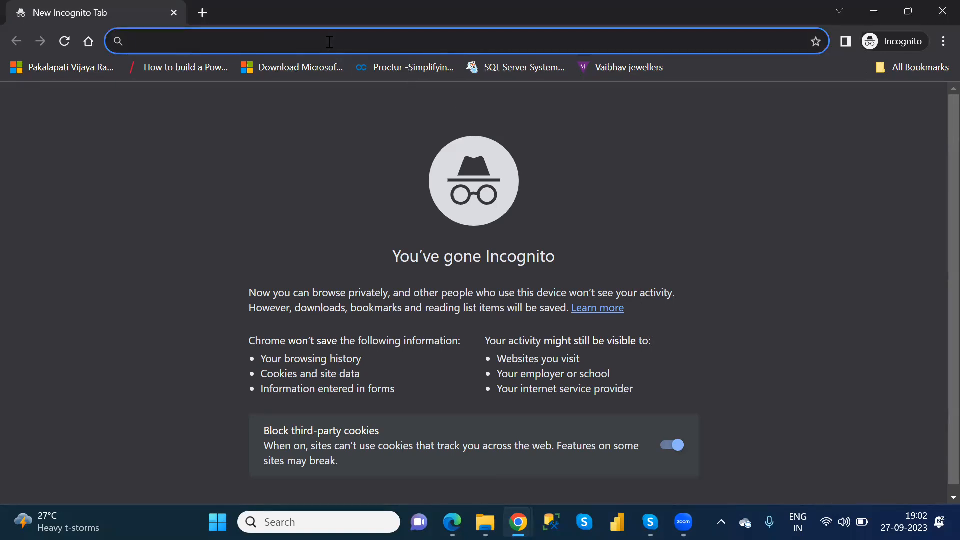
type("pow")
key("Return")
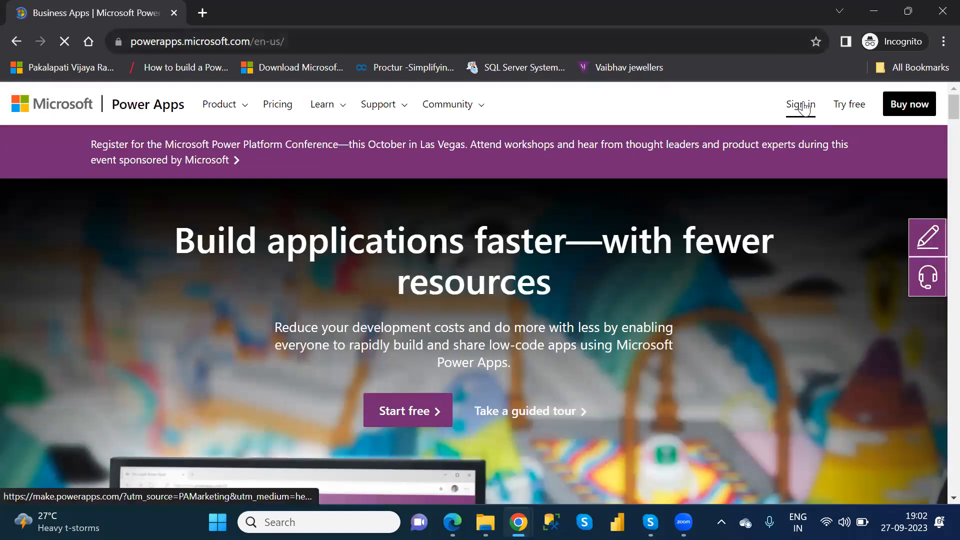
left_click(804, 108)
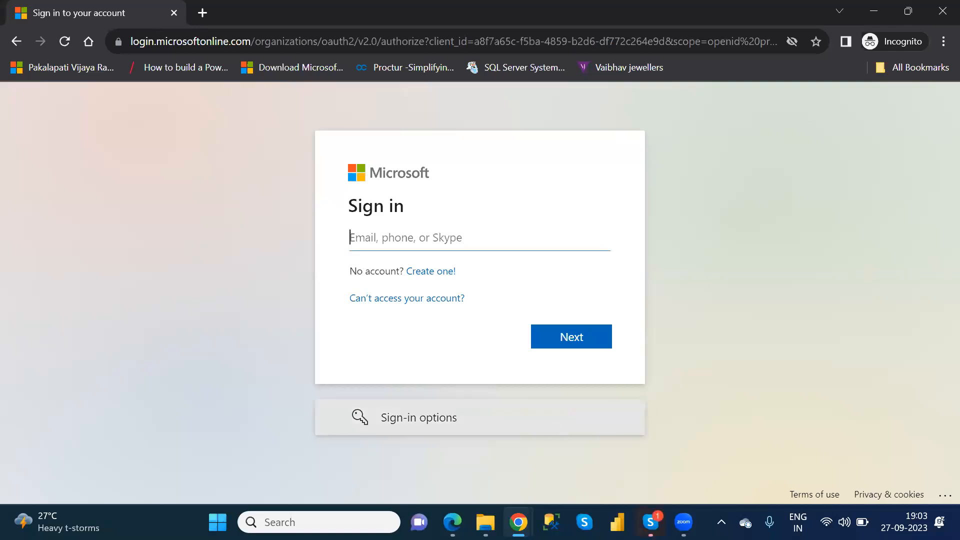
Open Sticky Notes and copy the Power Apps account's e-mail address from the note.
left_click(217, 522)
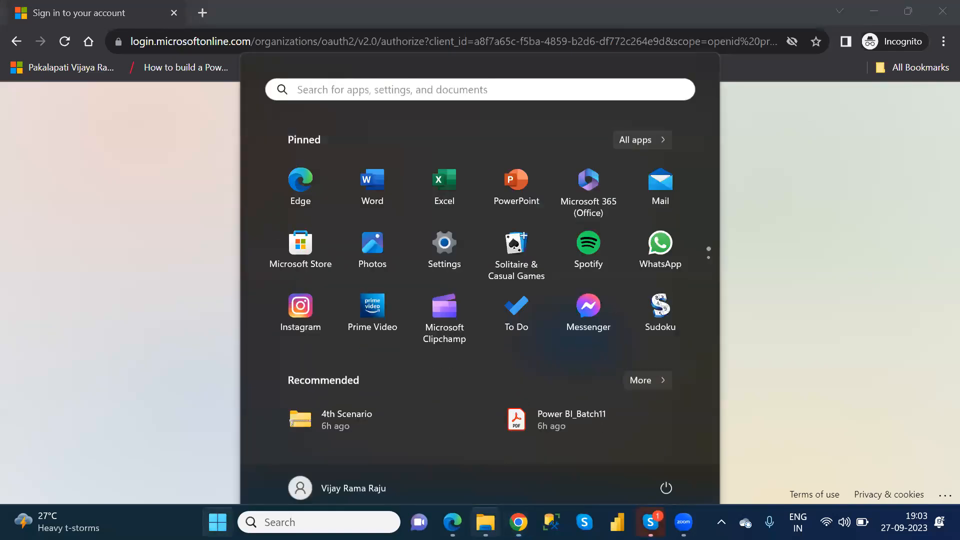
type("stic")
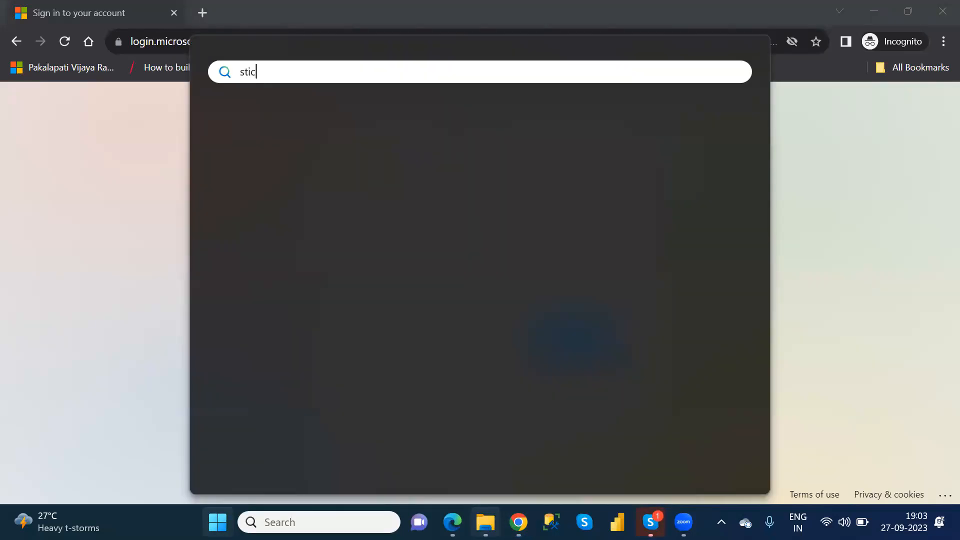
key("Return")
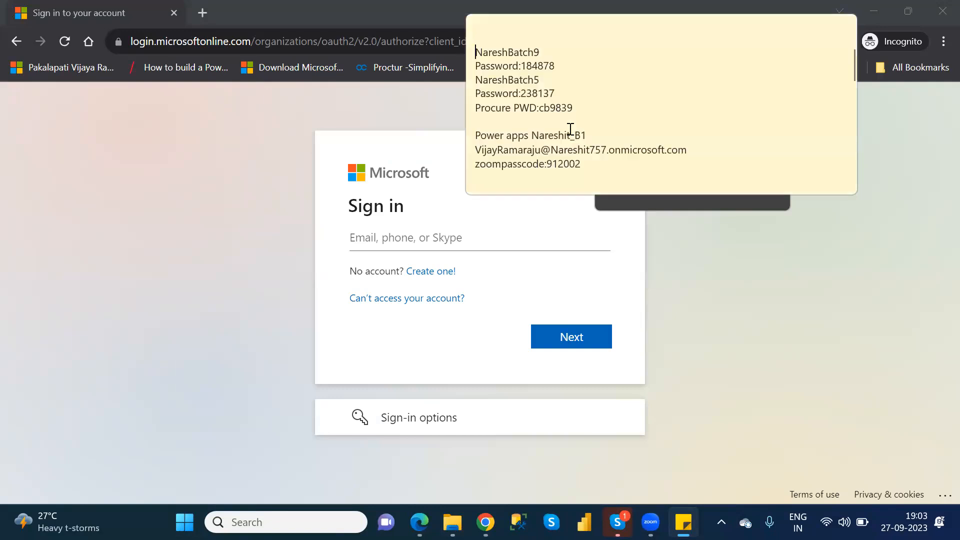
left_click(478, 148)
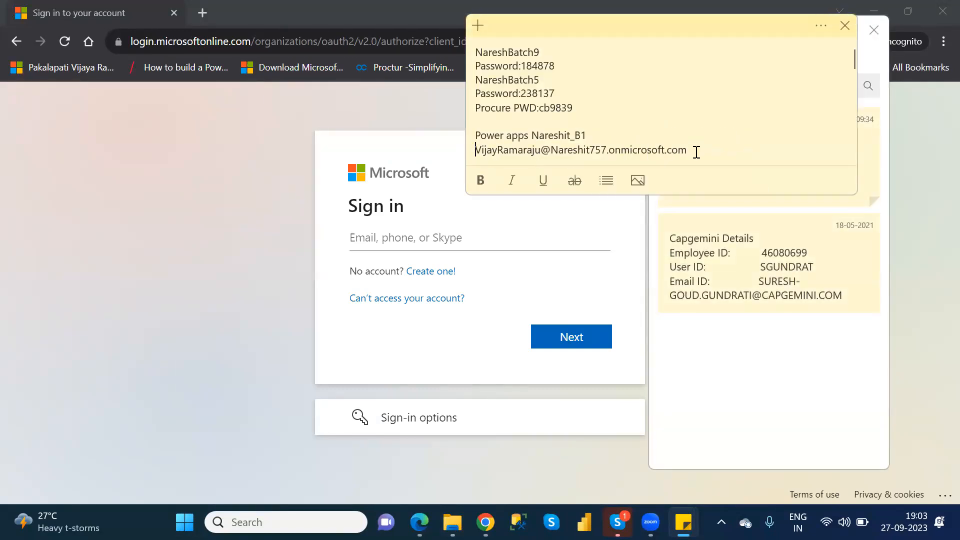
left_click_drag(695, 151, 471, 148)
key("ctrl+c")
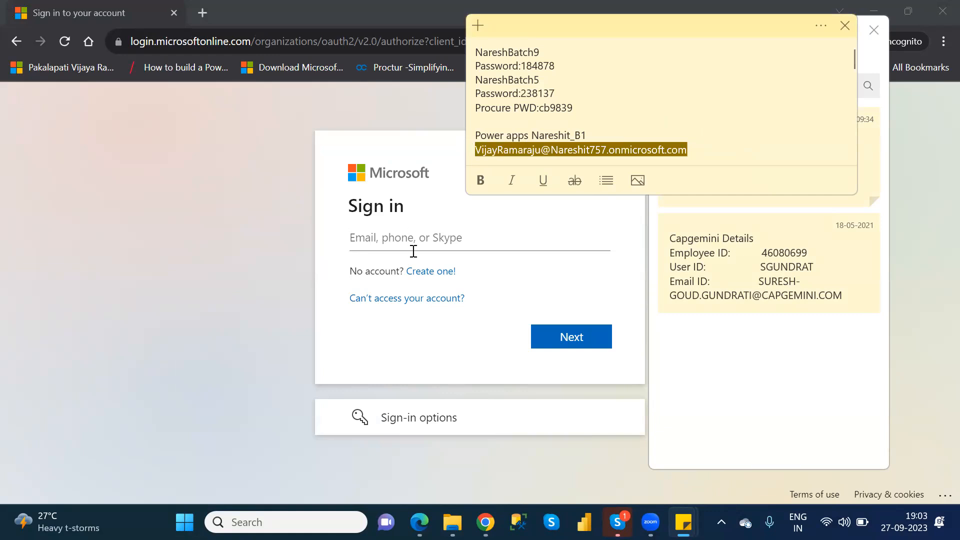
Enter the copied account e-mail on the Microsoft sign-in page and continue to the password prompt.
left_click(443, 230)
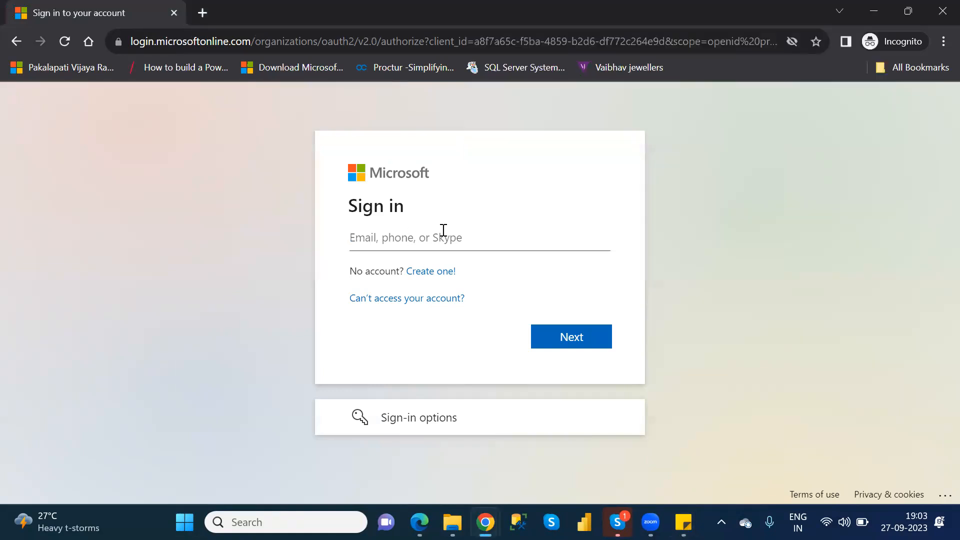
key("ctrl+v")
left_click(585, 335)
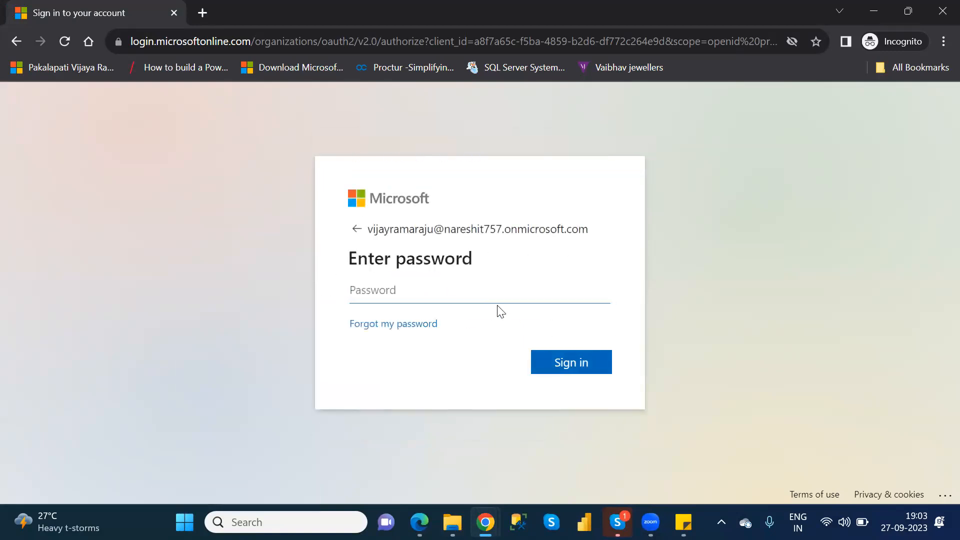
Enter the account password and complete the sign-in to Power Apps.
type("••••••••••••")
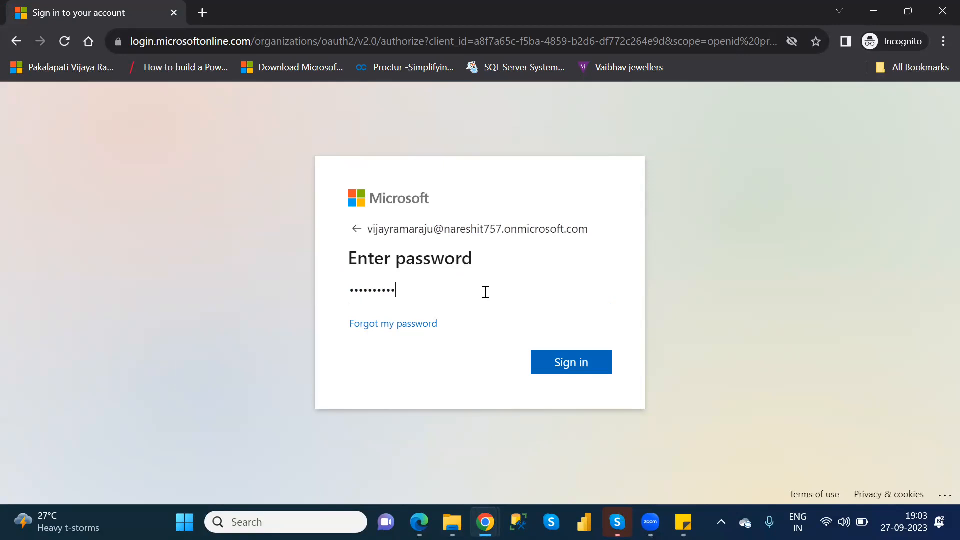
key("Return")
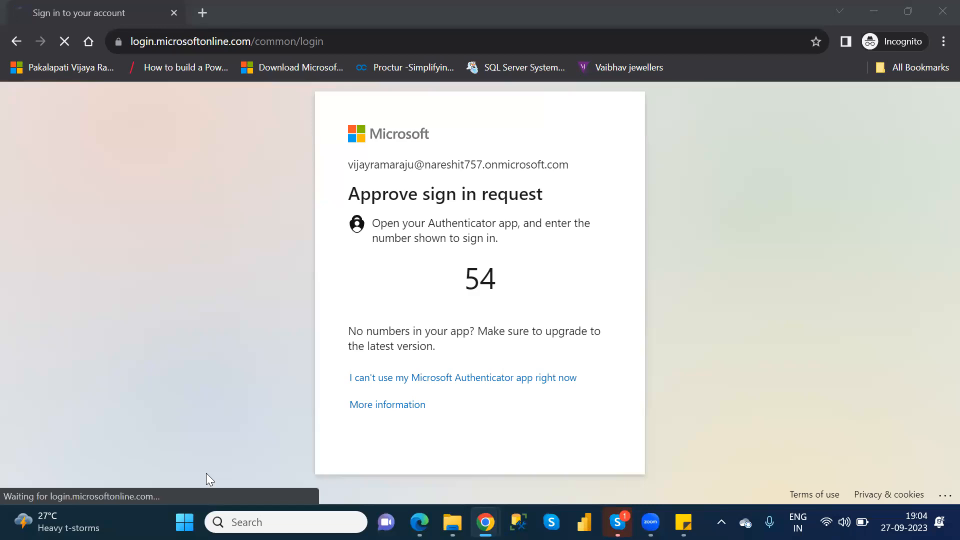
left_click(582, 364)
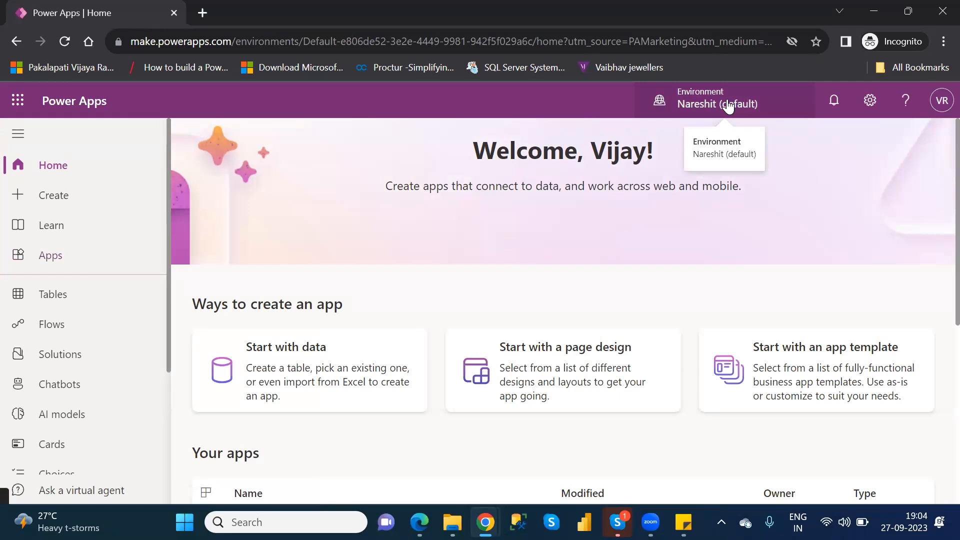
Switch to the NareshIT_B1 environment and open the NareshIT_BlankCanvasApp app for editing.
left_click(725, 103)
left_click(750, 297)
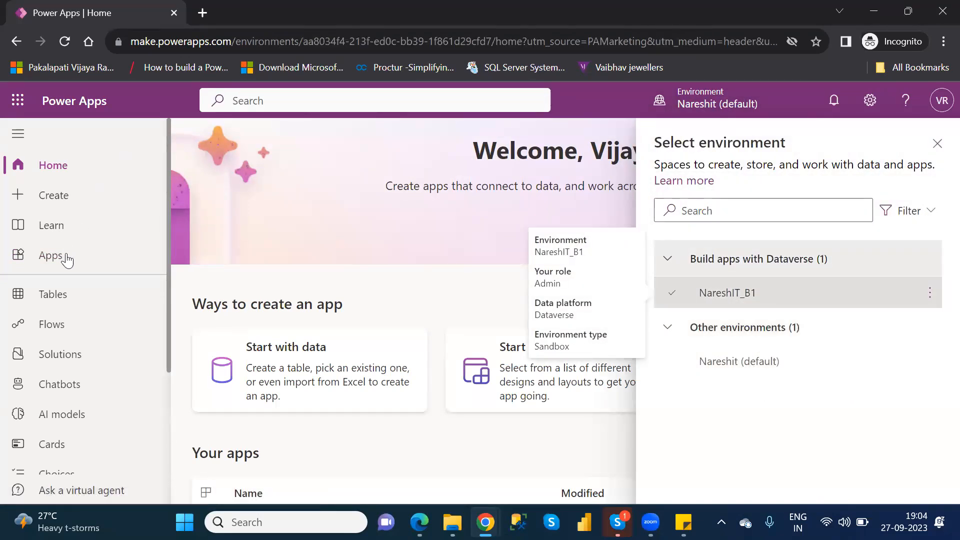
left_click(66, 258)
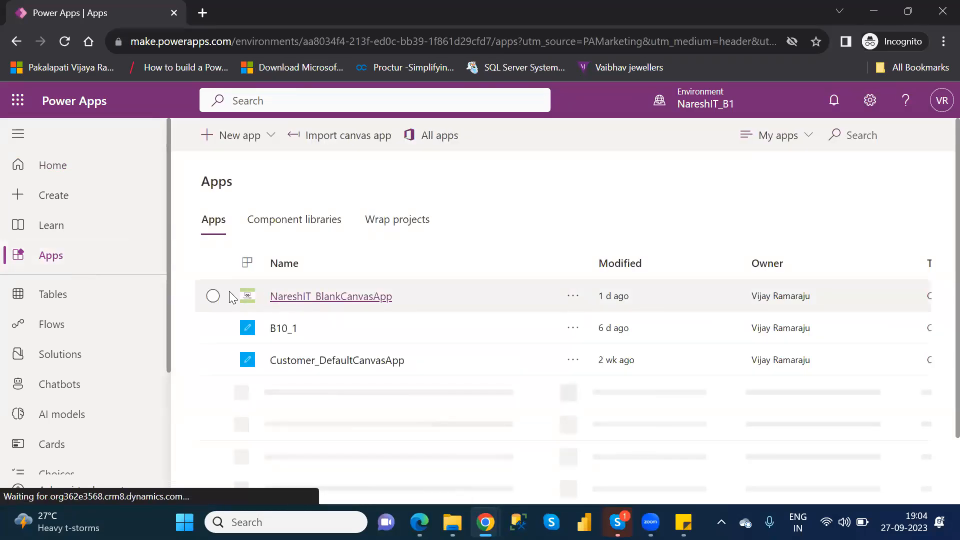
left_click(213, 296)
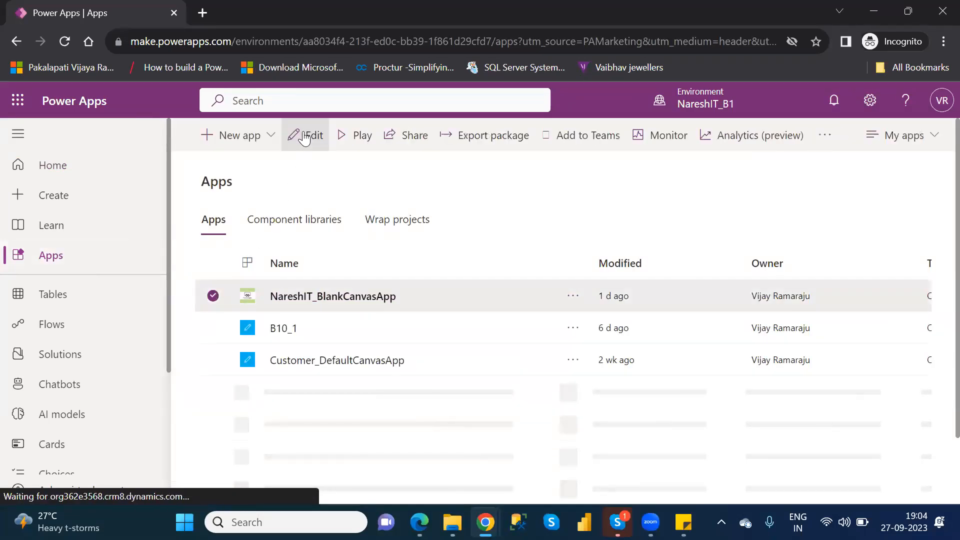
left_click(306, 136)
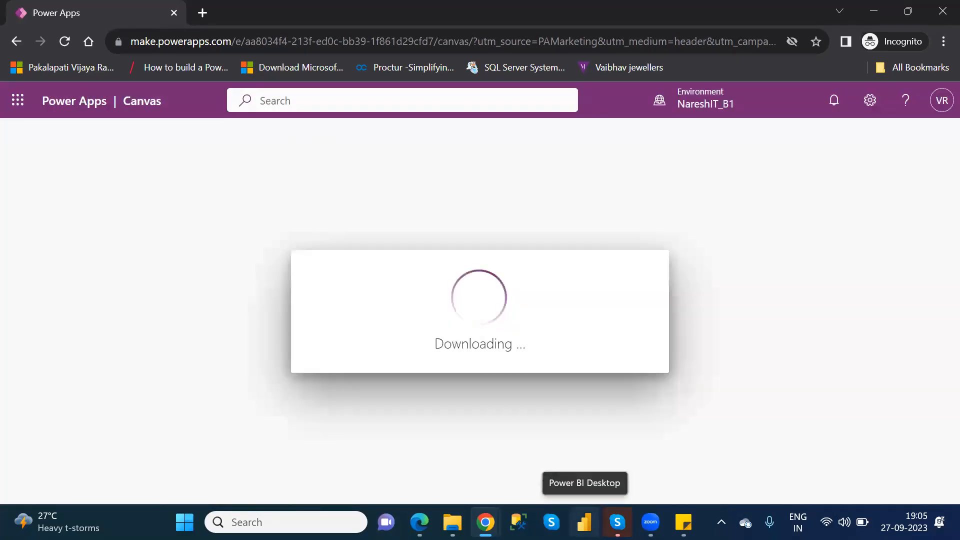
Switch to Power BI Desktop and load the financials table from the sample dataset into a blank report.
left_click(584, 523)
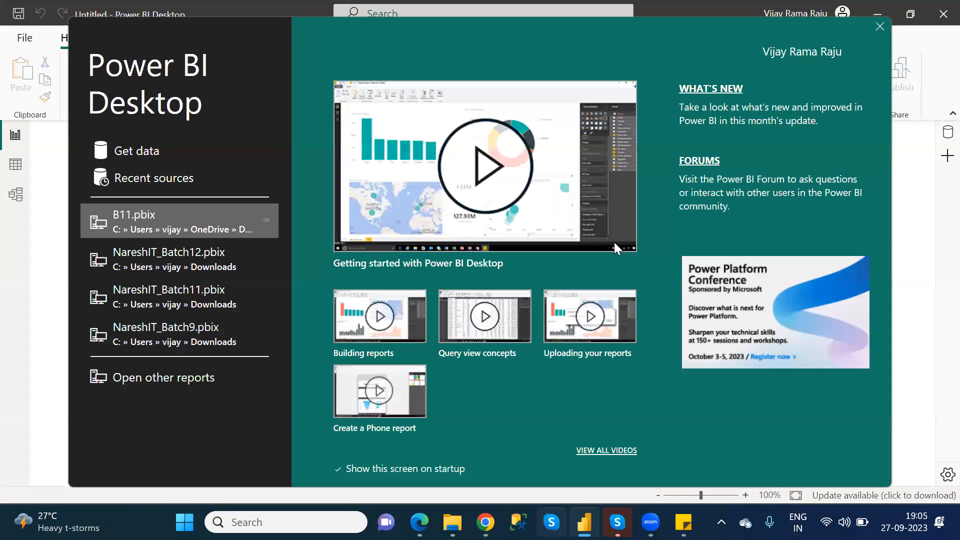
left_click(879, 25)
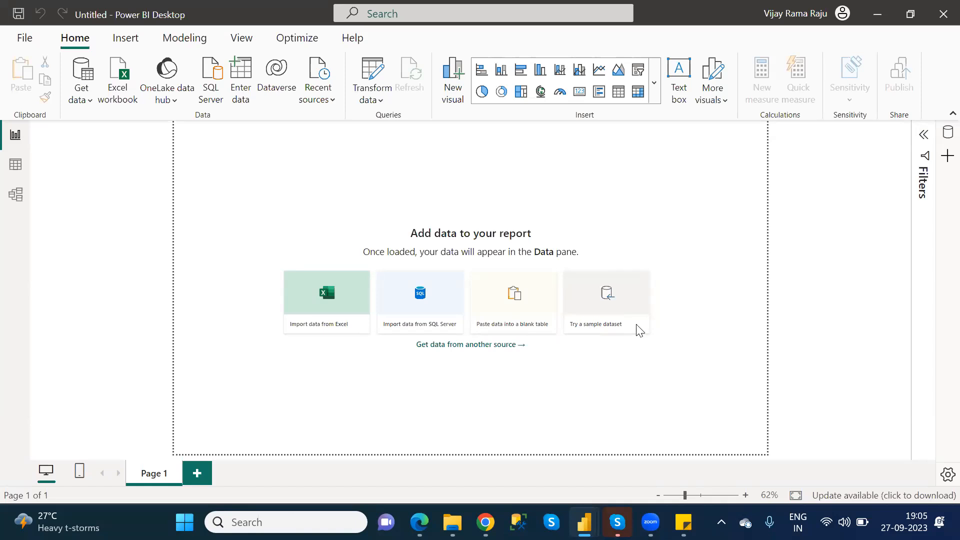
left_click(607, 326)
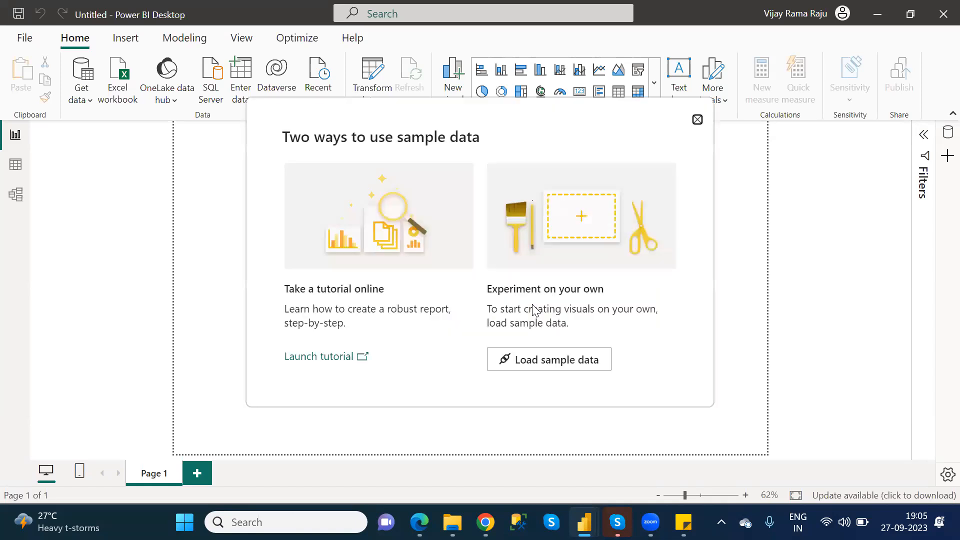
left_click(567, 362)
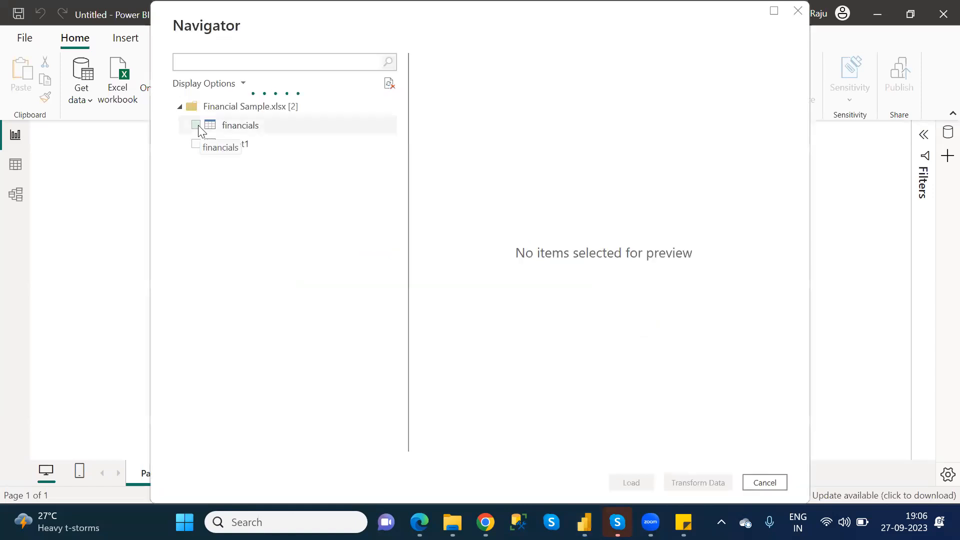
left_click(196, 126)
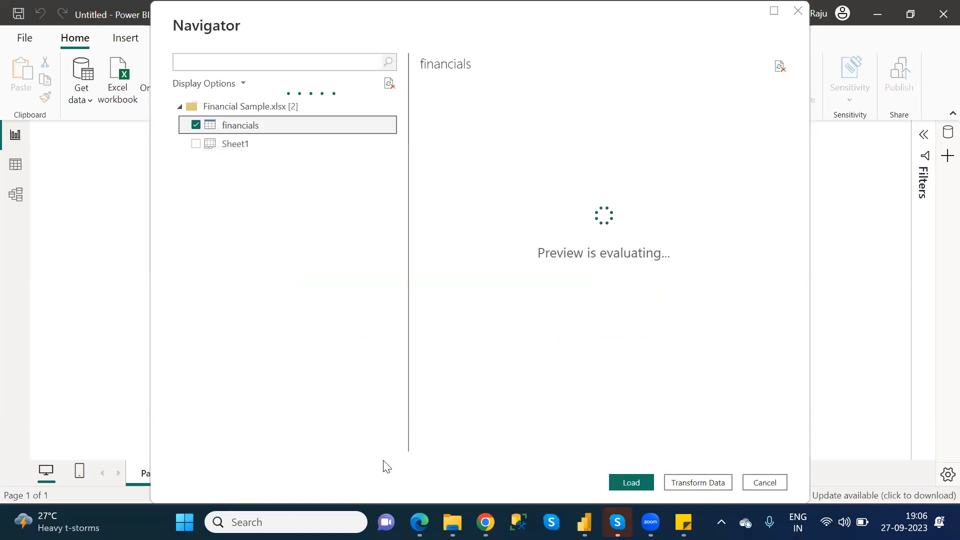
left_click(636, 482)
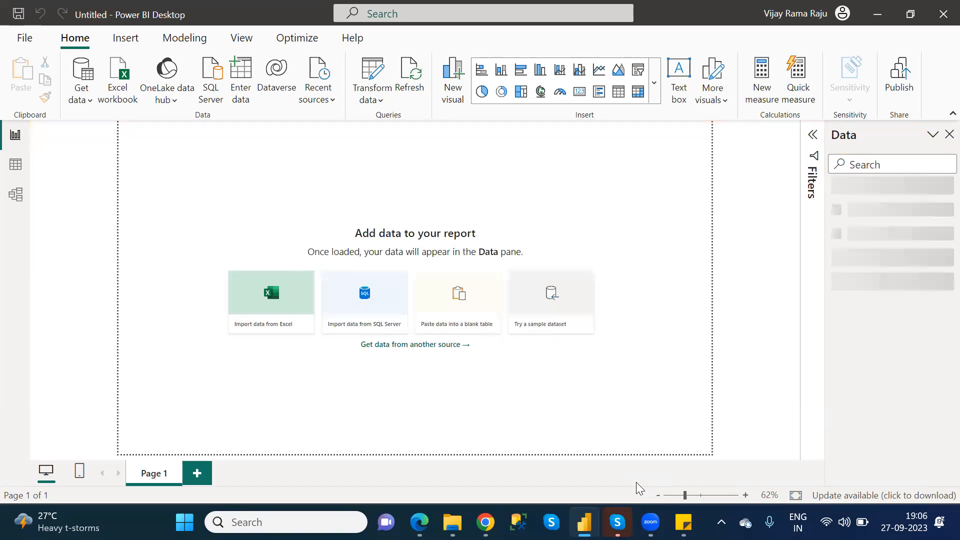
Close the Power BI Desktop report without saving the changes.
left_click(941, 15)
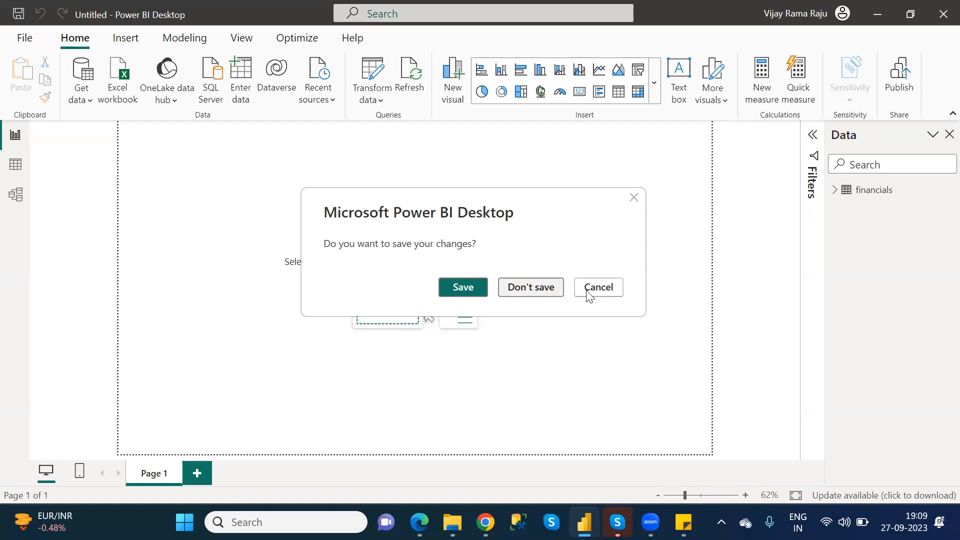
left_click(549, 289)
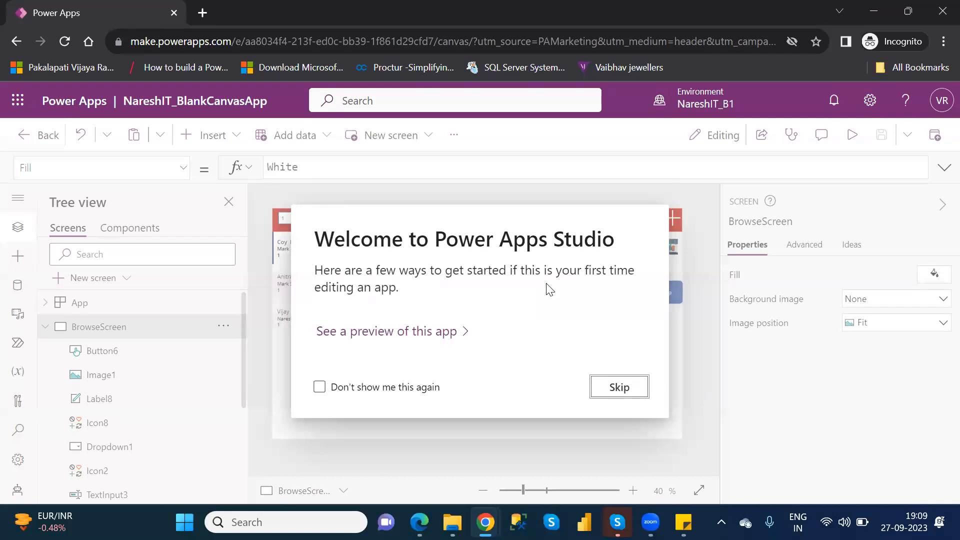
Skip the Power Apps Studio welcome message and open DetailScreen with the BrowseScreen controls collapsed.
left_click(628, 386)
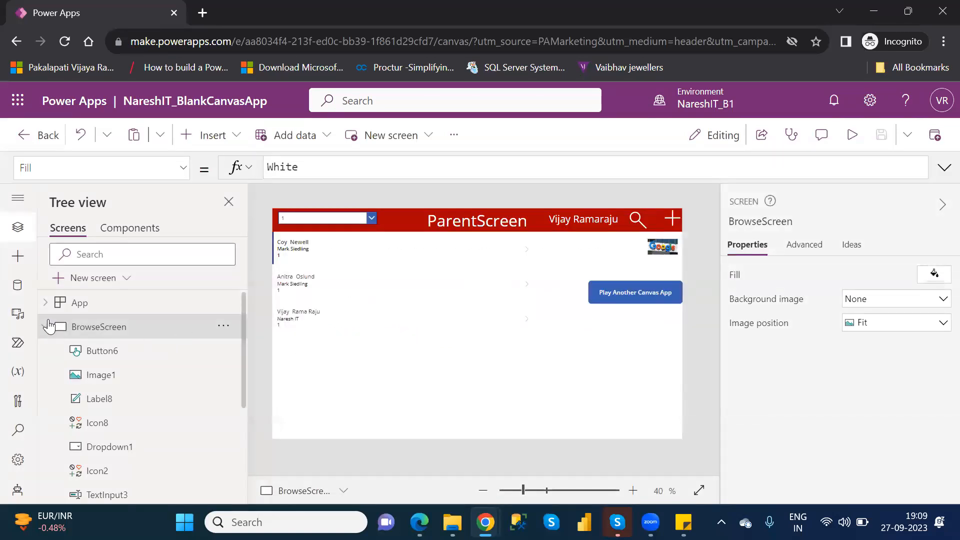
left_click(47, 326)
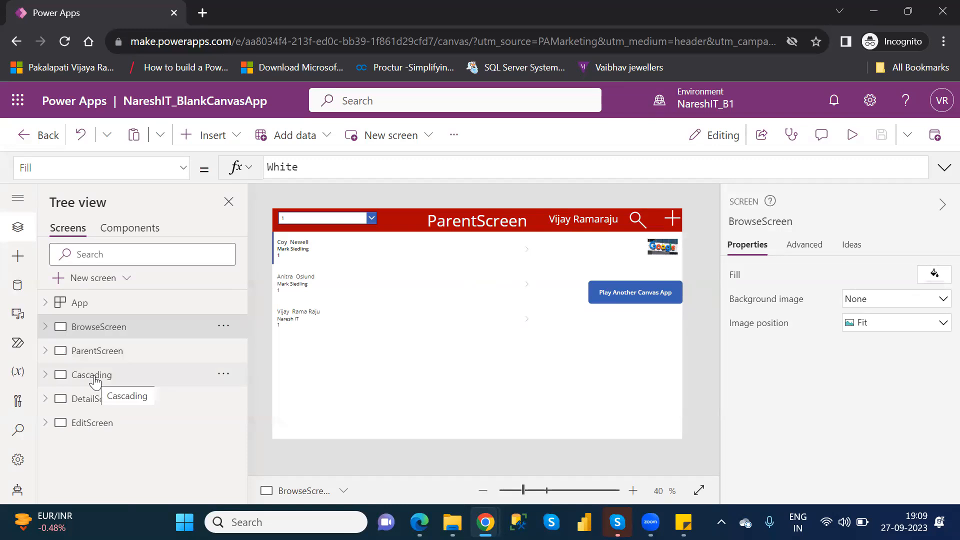
left_click(101, 407)
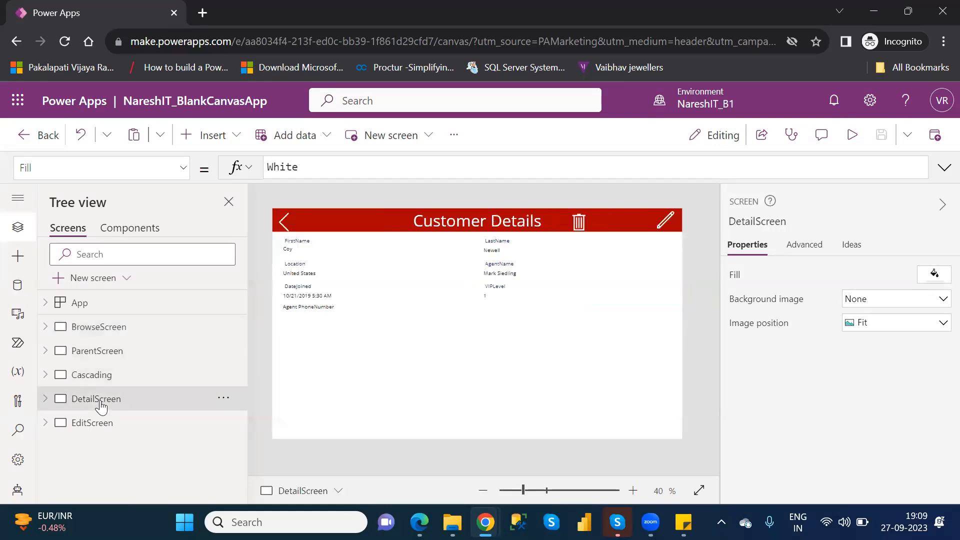
Examine the OnSelect formula of the trash icon in the Customer Details header.
left_click(579, 223)
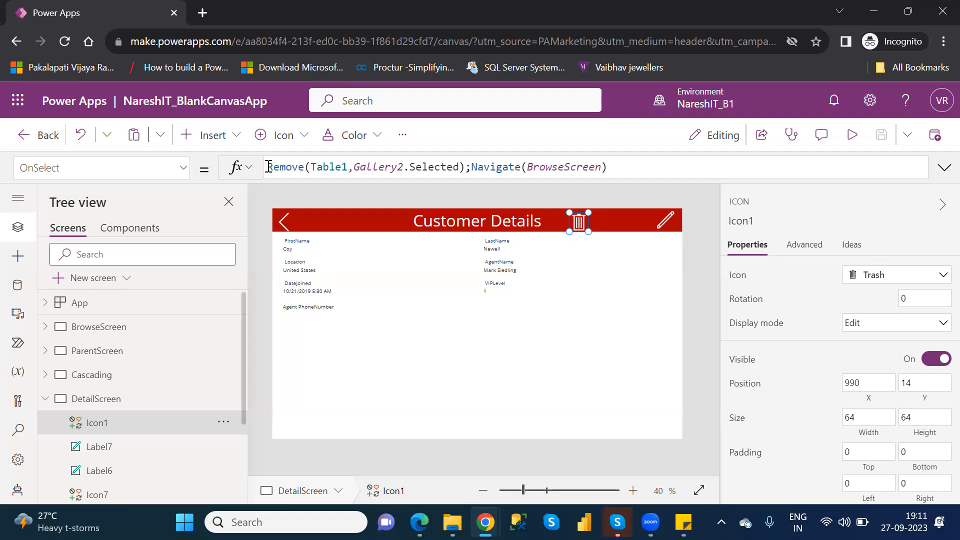
left_click_drag(268, 167, 612, 171)
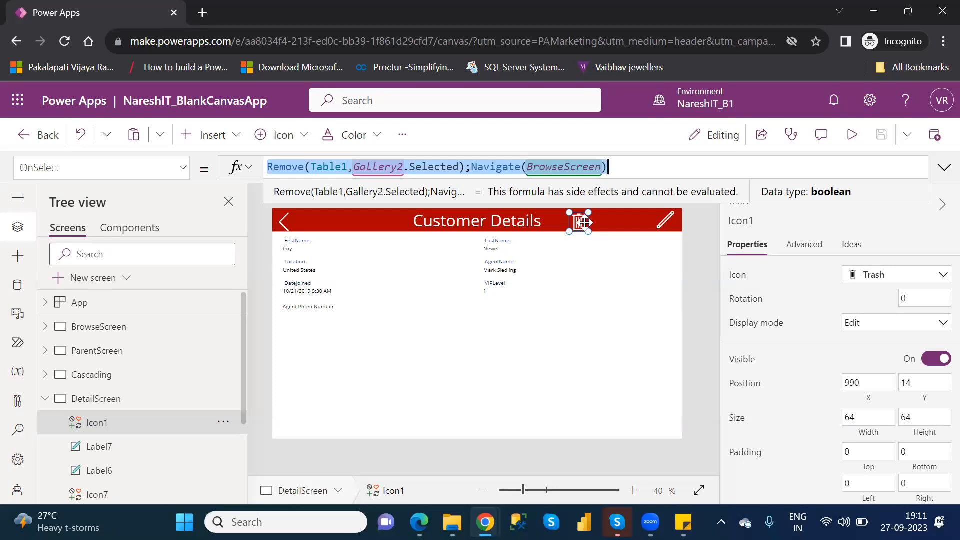
left_click(581, 328)
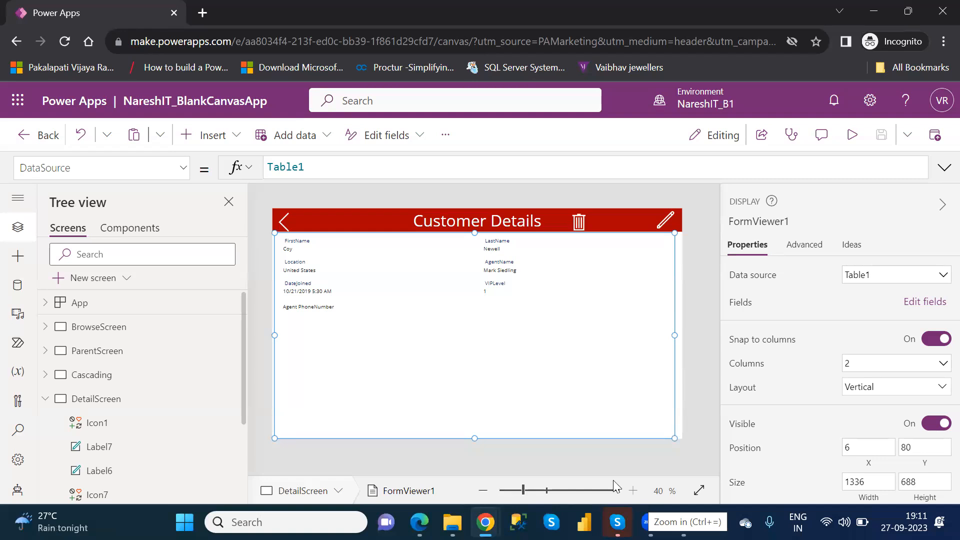
Search the insertable controls for "shap" and look through the available shapes.
left_click(237, 137)
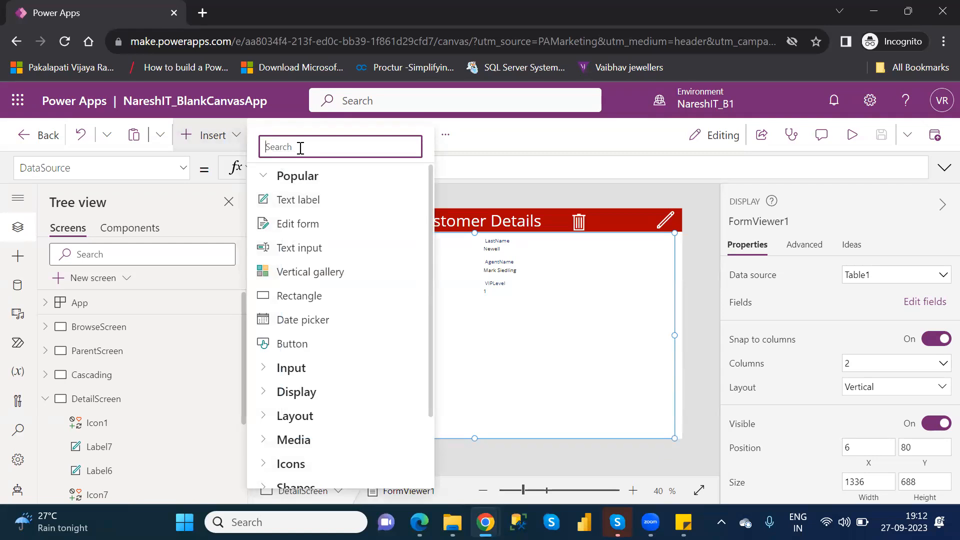
type("shap")
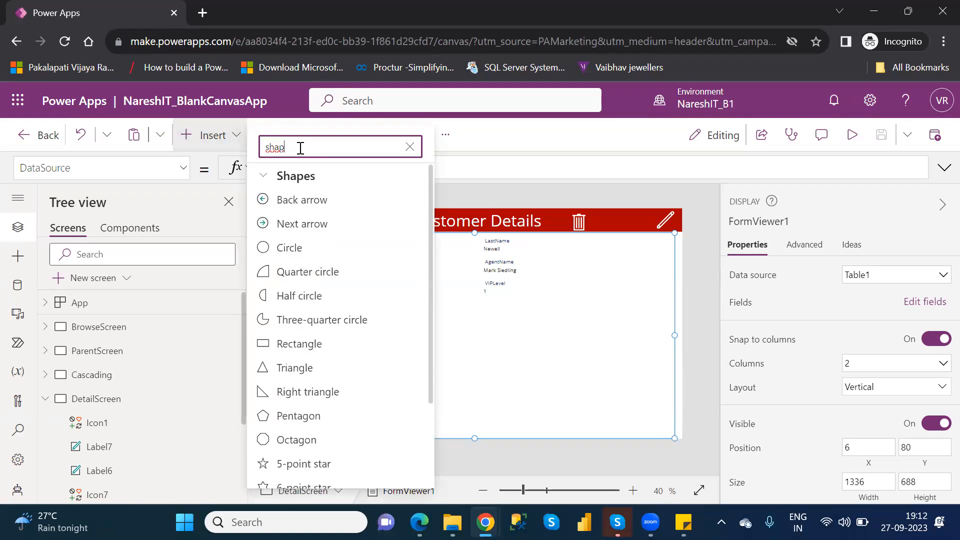
left_click(433, 393)
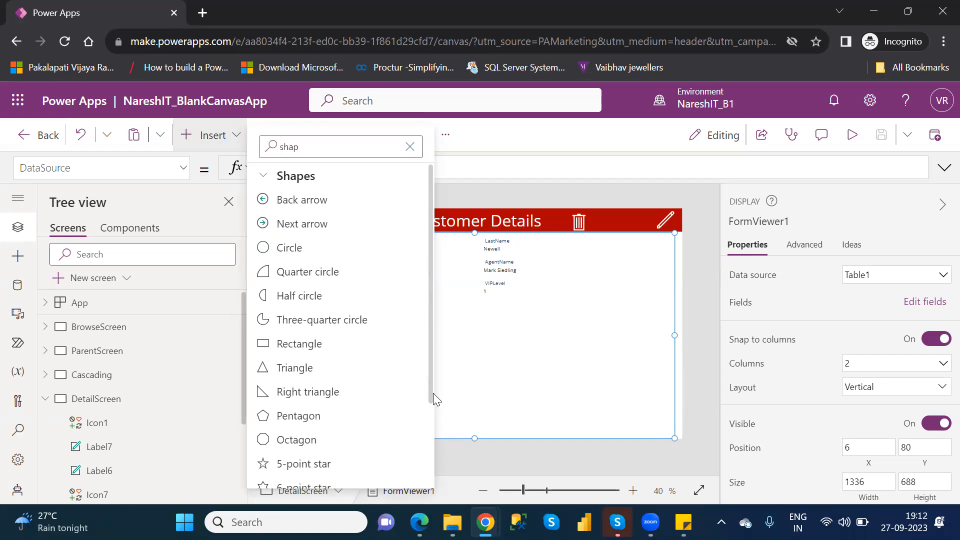
left_click_drag(431, 399, 435, 432)
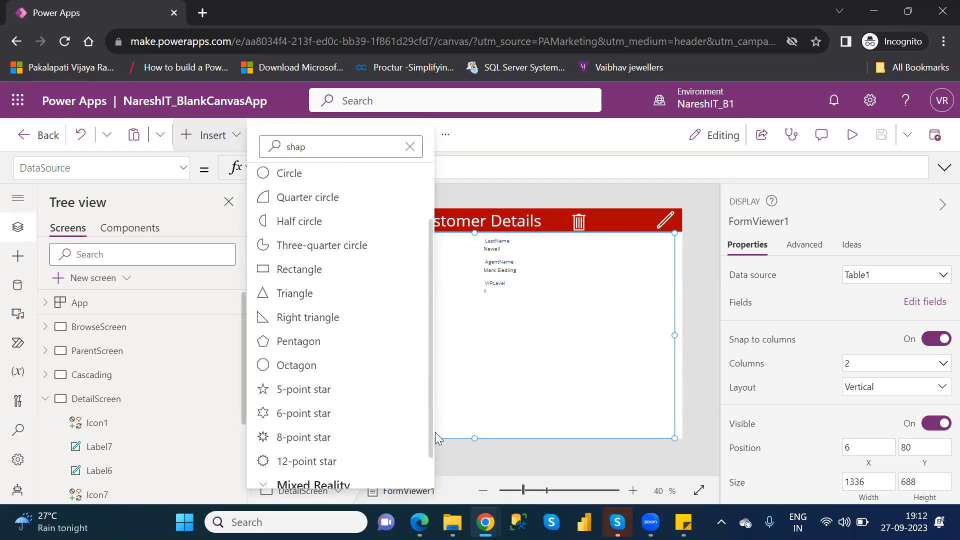
left_click(435, 432)
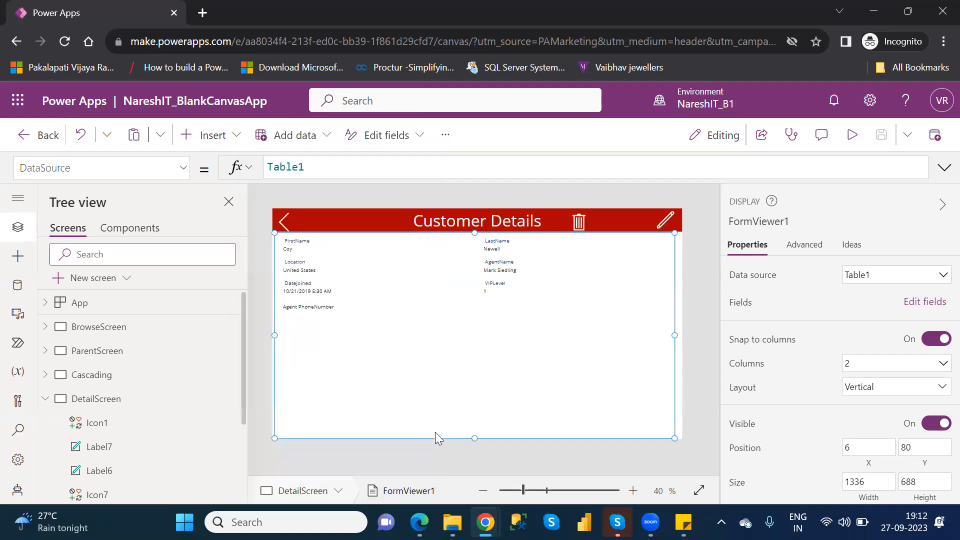
Insert a rectangle on DetailScreen, about 685 by 255 in size, below the customer fields at about X 267, Y 309.
left_click(199, 135)
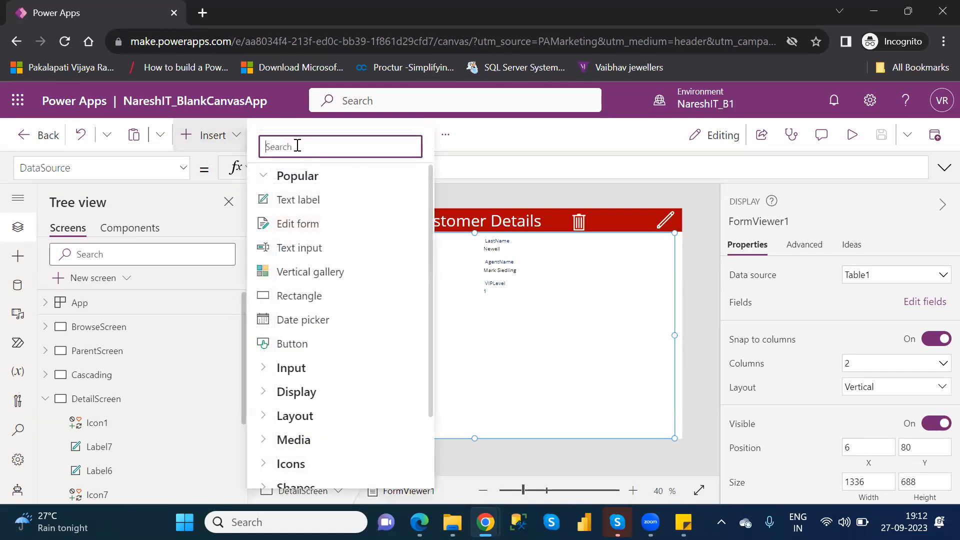
type("rect")
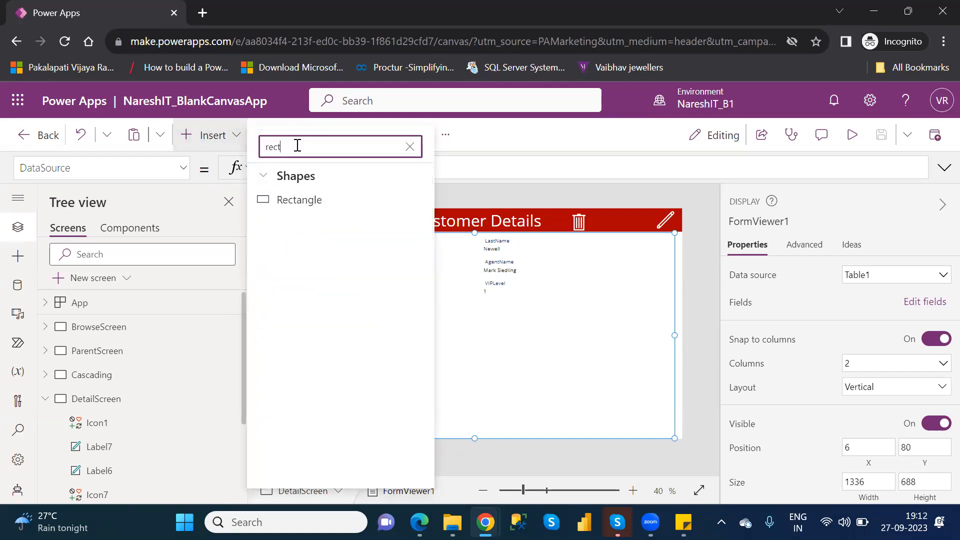
left_click(313, 201)
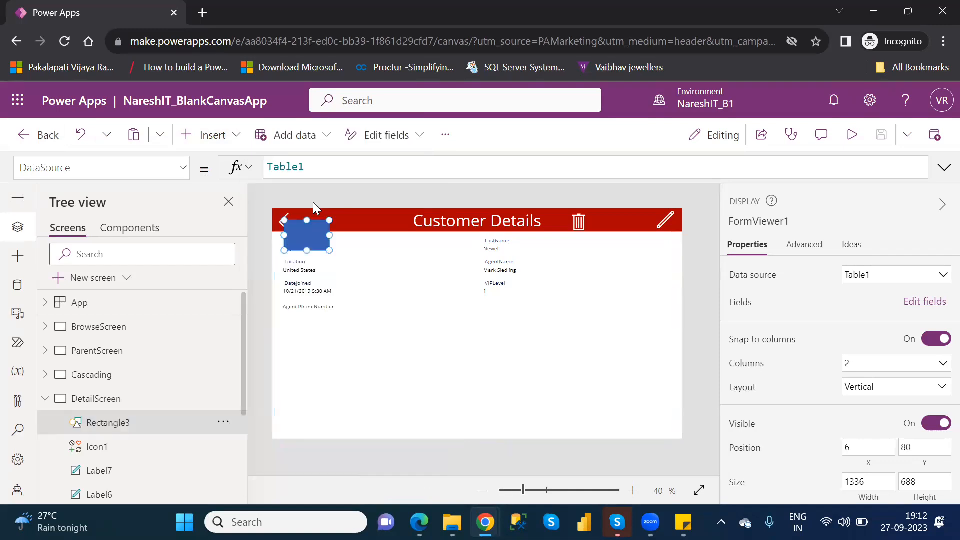
left_click_drag(325, 233, 554, 366)
mouse_move(481, 306)
left_mouse_down()
mouse_move(480, 321)
mouse_move(481, 313)
left_mouse_up()
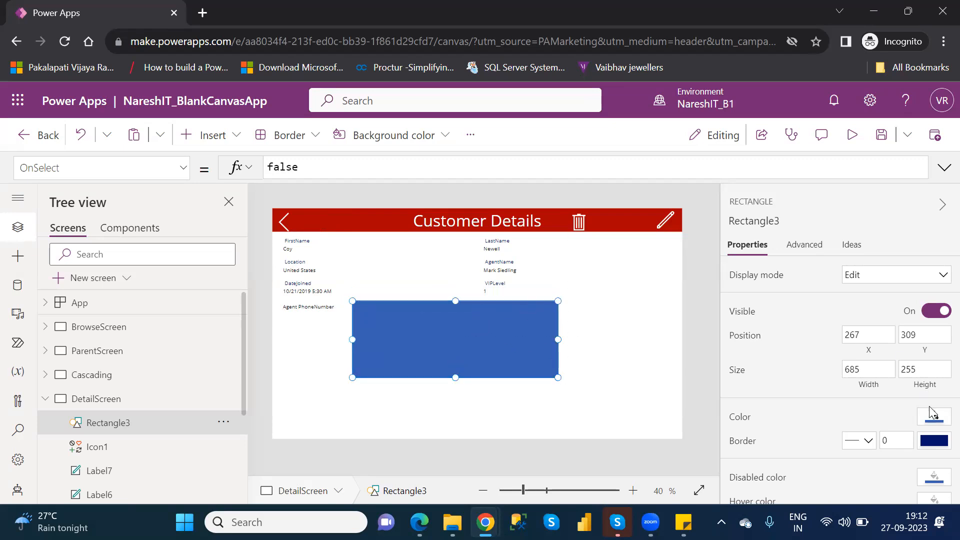
Set the rectangle's fill color to white.
left_click(932, 419)
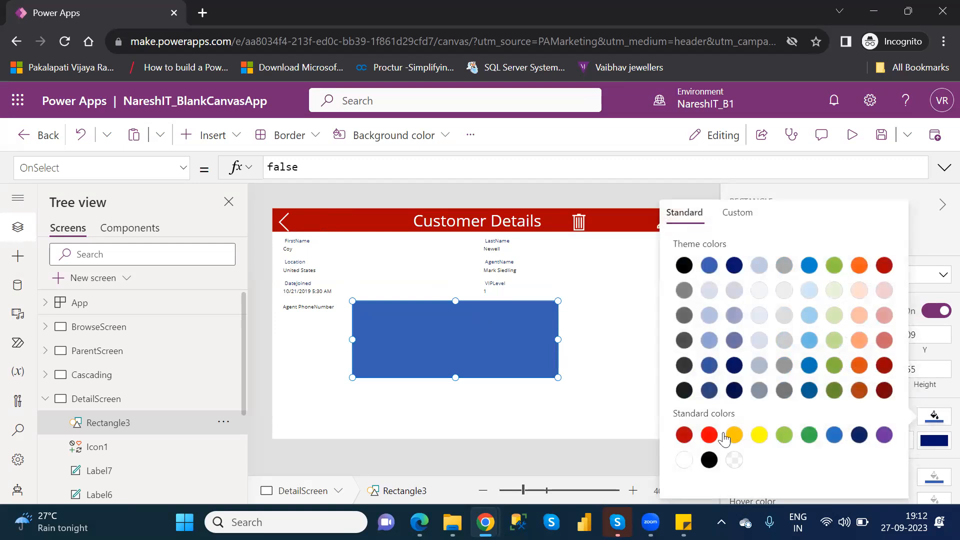
left_click(683, 461)
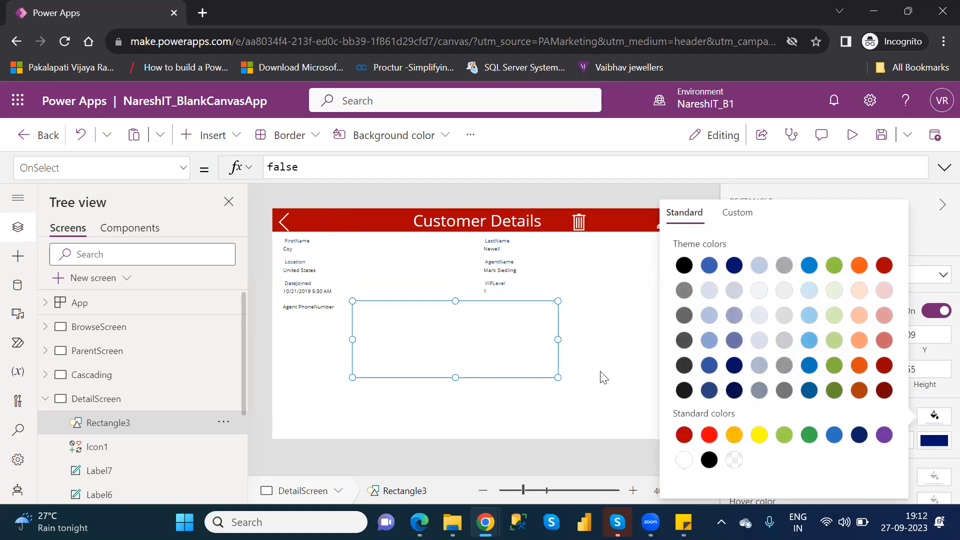
left_click(588, 356)
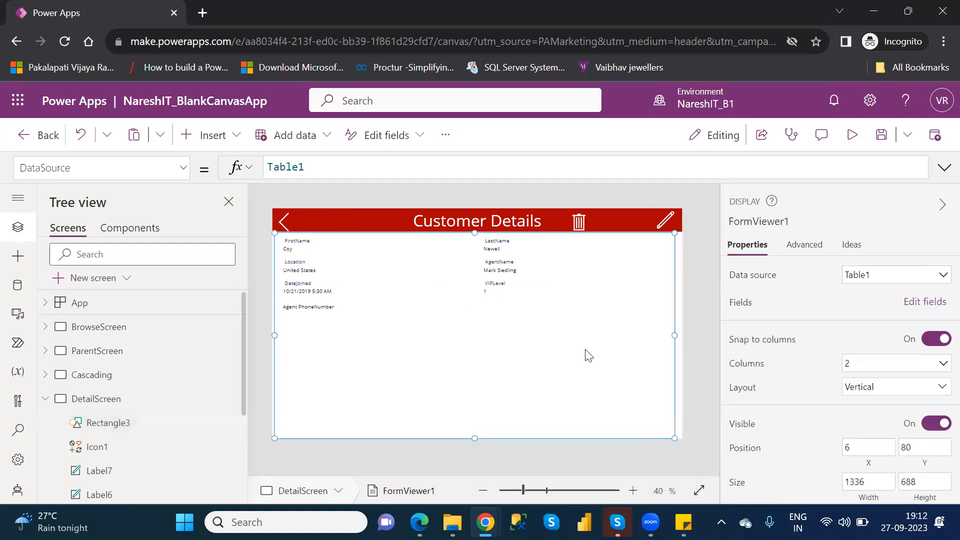
Reselect the rectangle and examine the custom color settings for its fill.
left_click(456, 333)
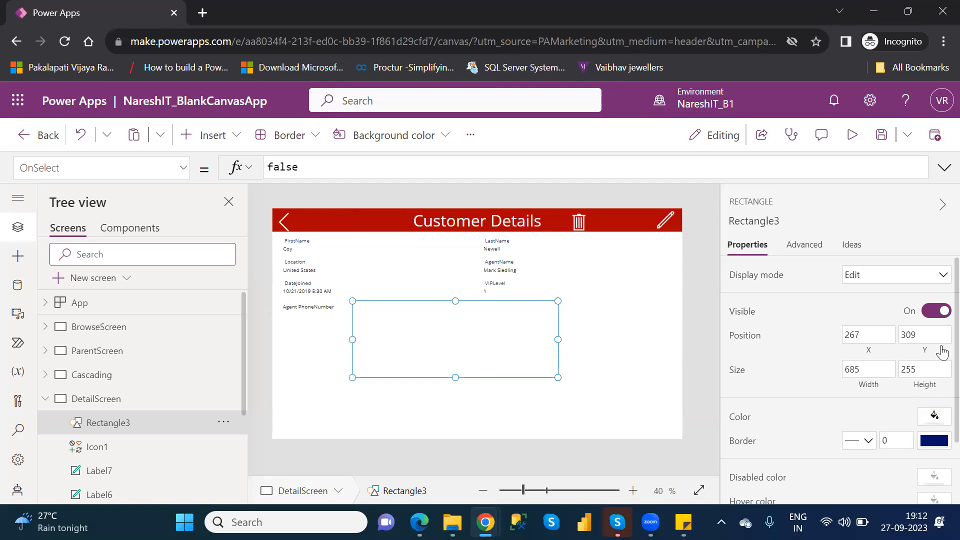
left_click(933, 418)
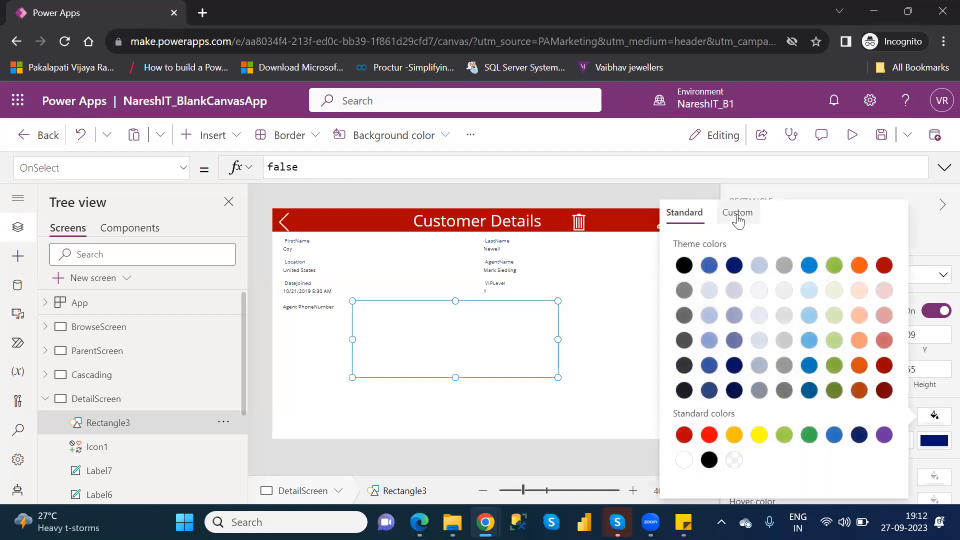
left_click(738, 217)
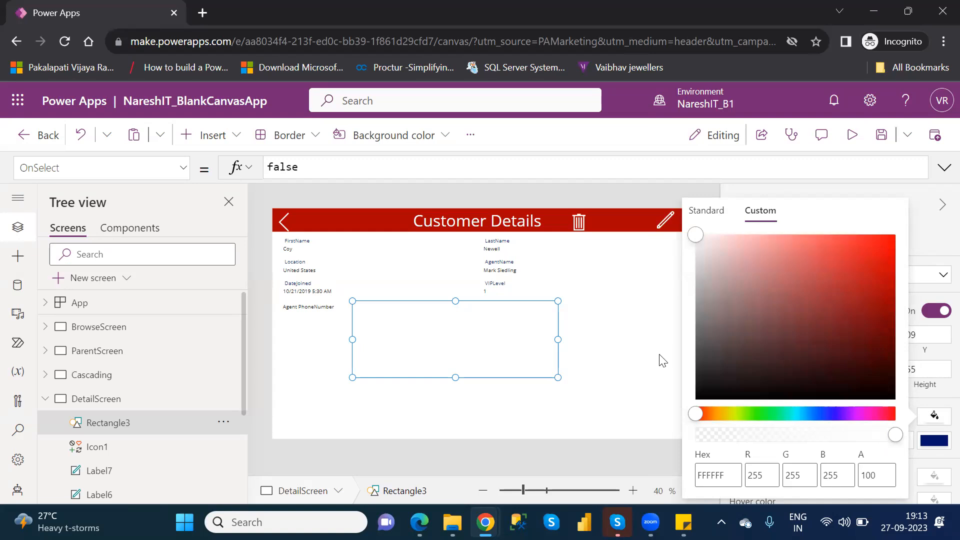
left_click(633, 366)
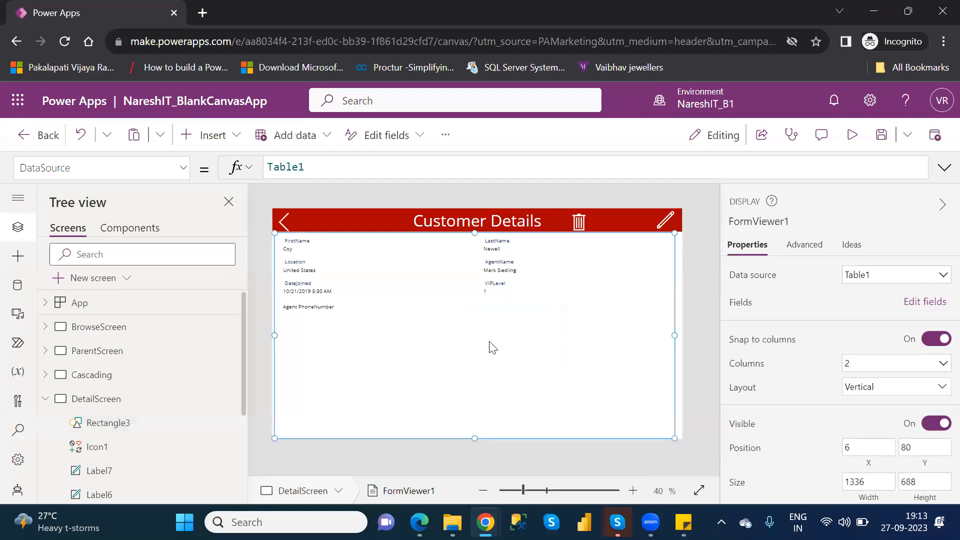
left_click(443, 326)
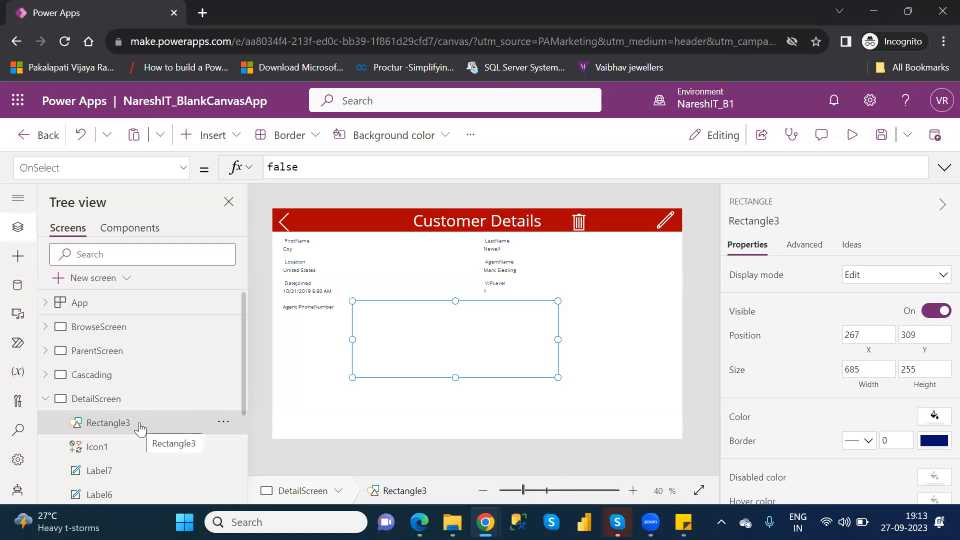
Insert a text label and place it, enlarged, inside the rectangle.
left_click(204, 154)
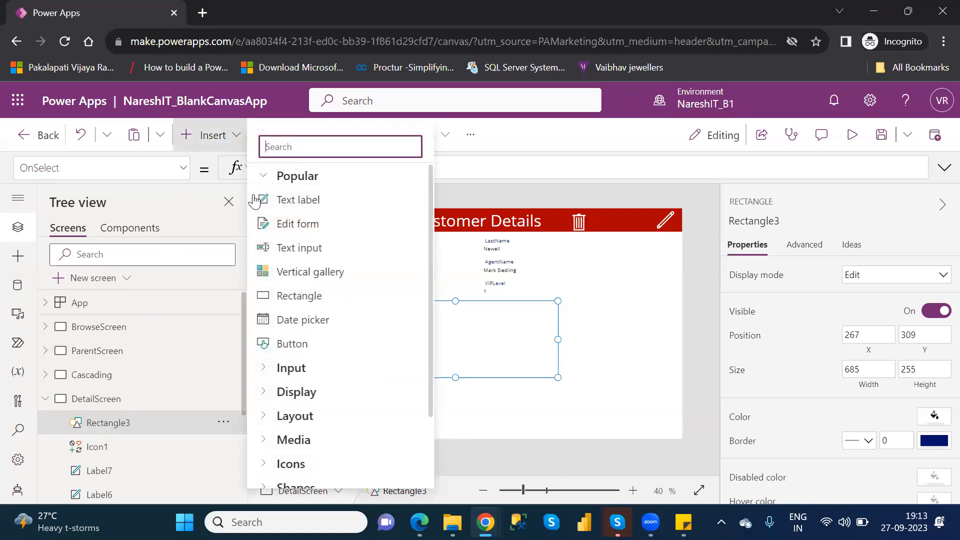
left_click(307, 206)
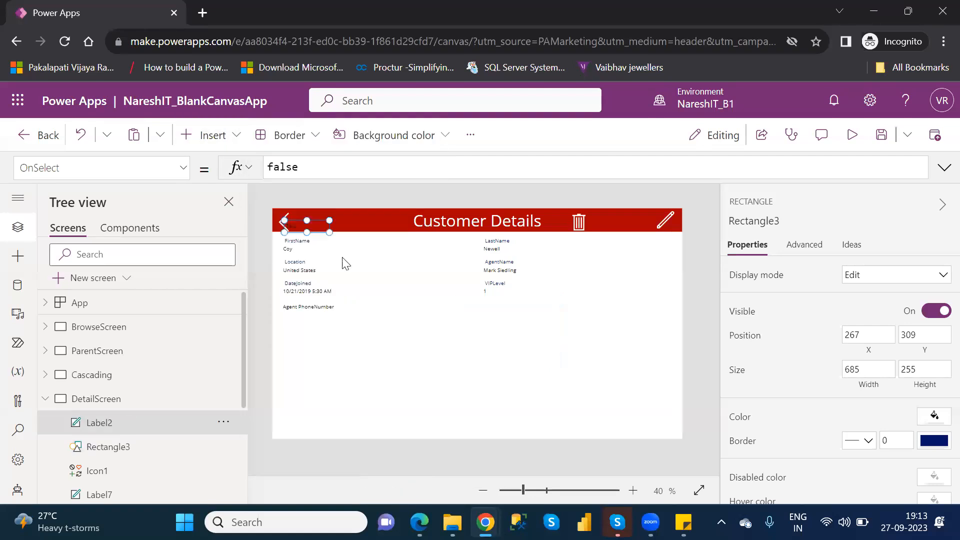
left_click_drag(312, 226, 525, 358)
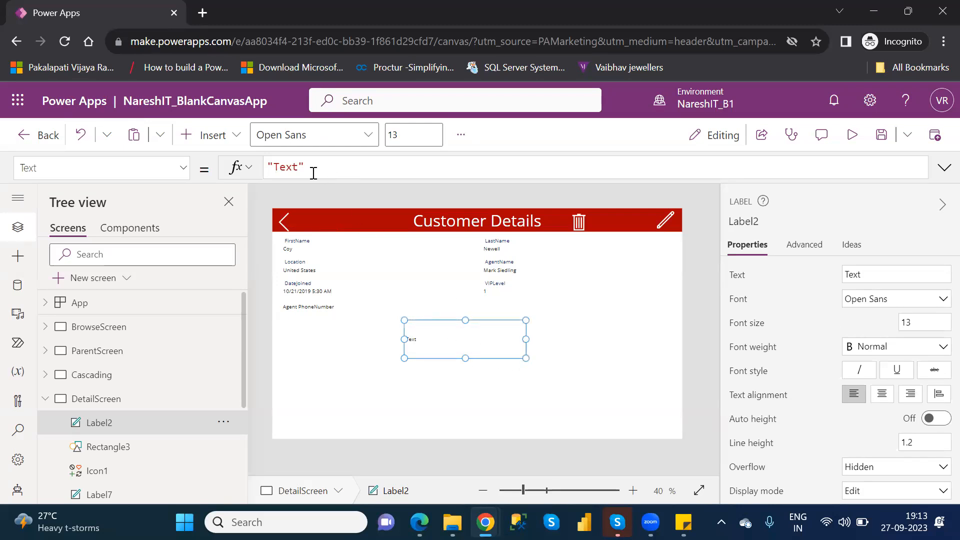
Set the new label's text to "Are you sure want to delete this record?".
double_click(287, 168)
type("Are you sure ")
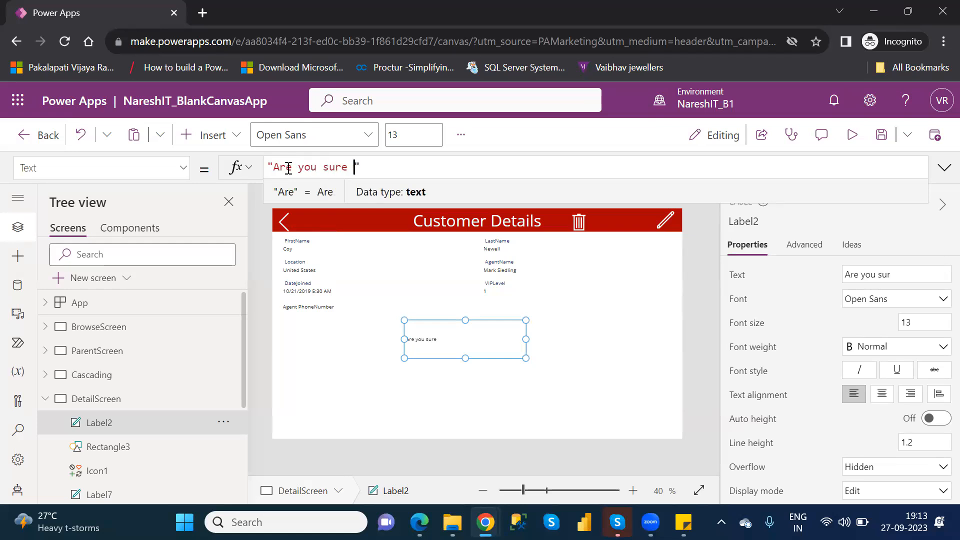
type("want to delet ")
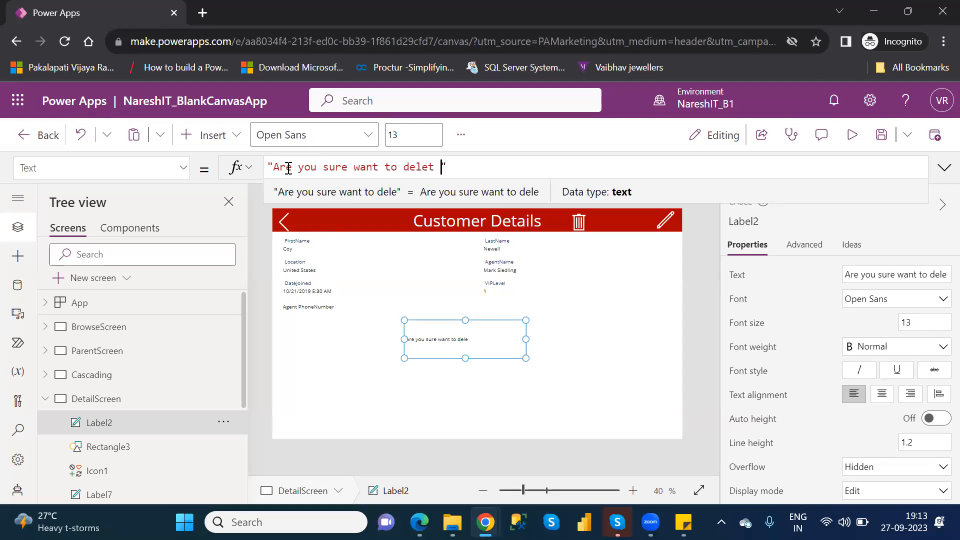
type("e this record?")
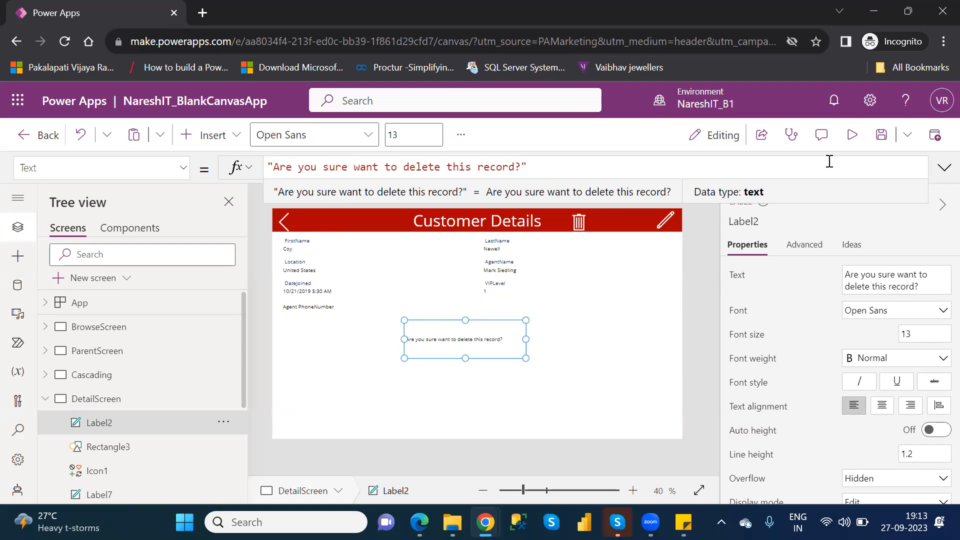
Preview DetailScreen with the confirmation label and return to editing.
left_click(853, 137)
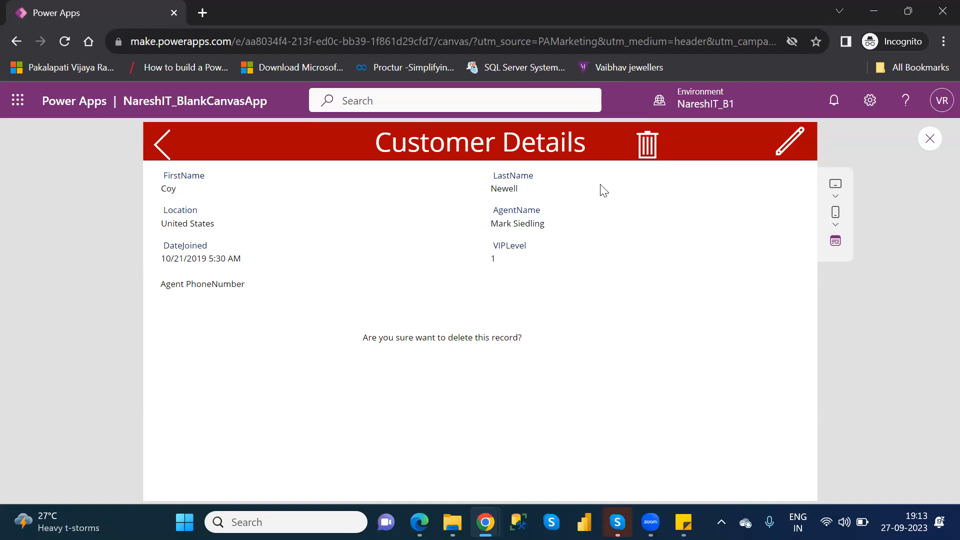
left_click(931, 139)
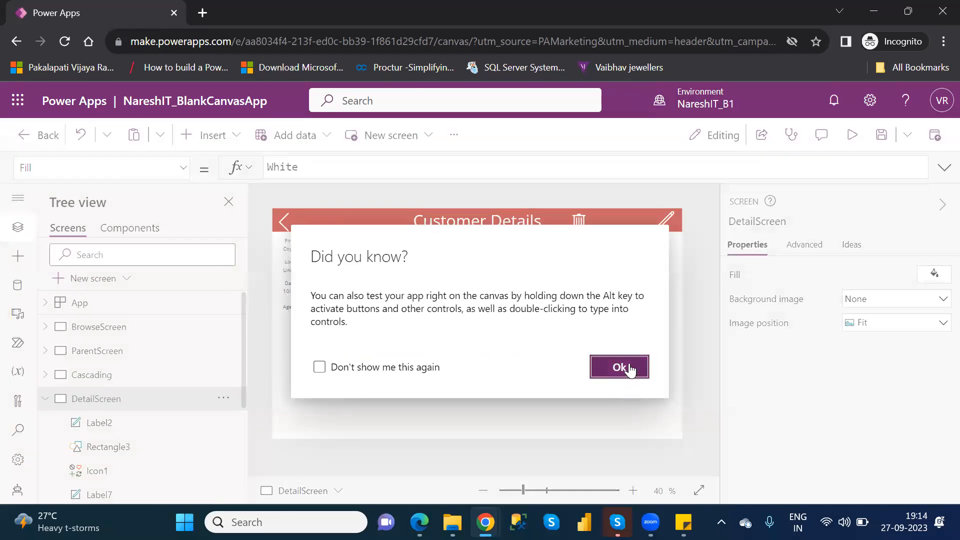
left_click(630, 371)
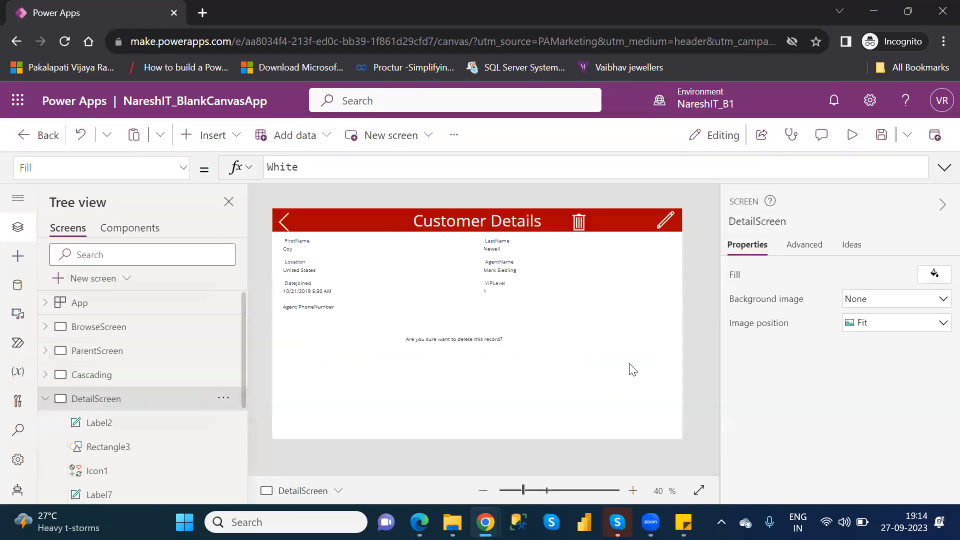
Fill the rectangle behind the confirmation label with the standard medium blue.
left_click(425, 326)
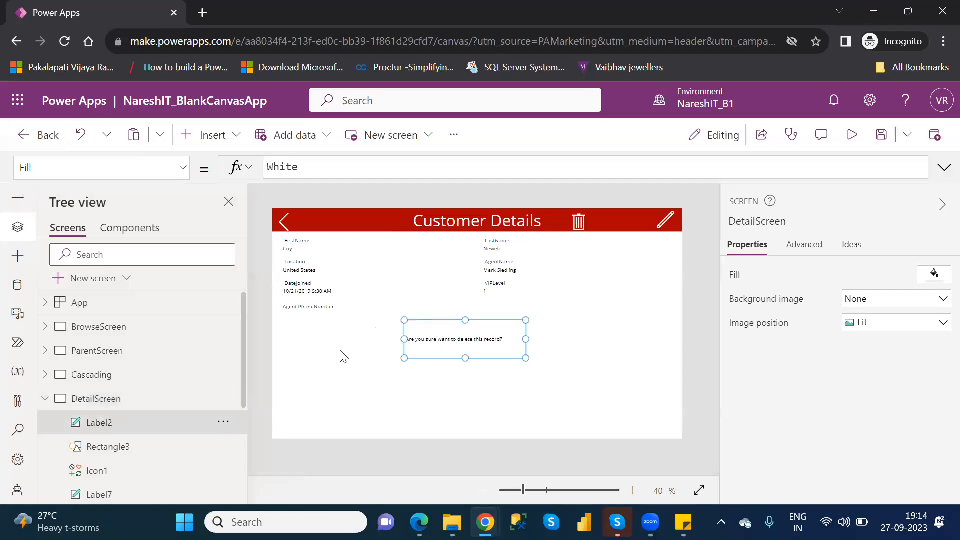
left_click(109, 450)
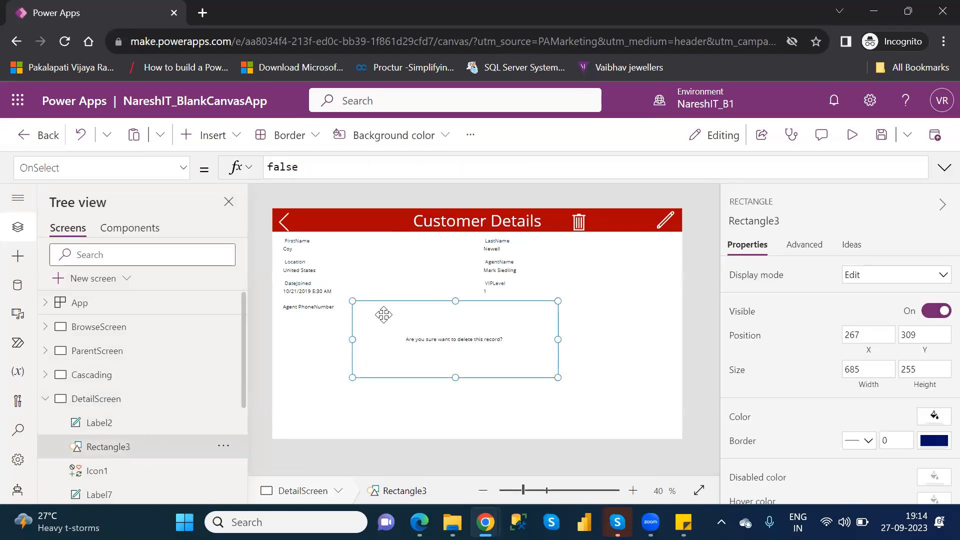
left_click(938, 416)
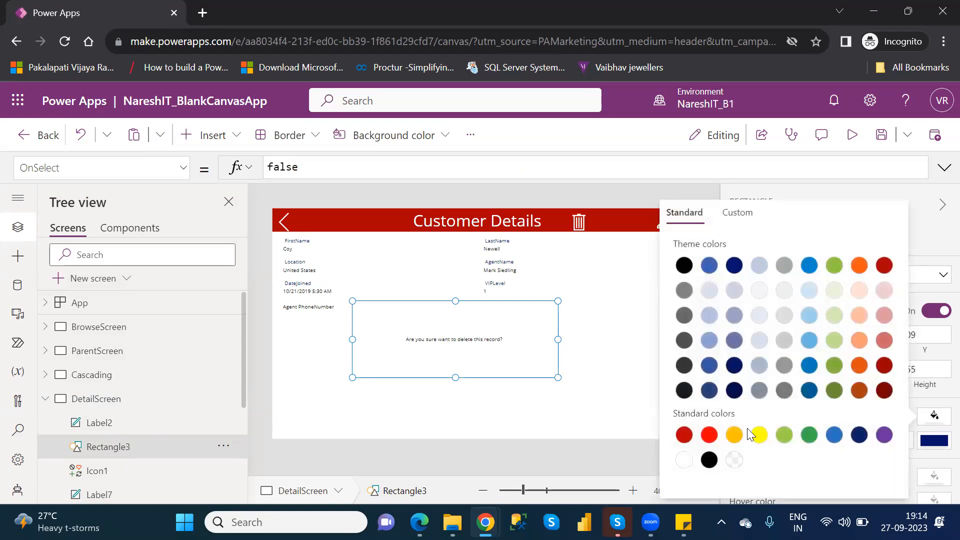
left_click(834, 435)
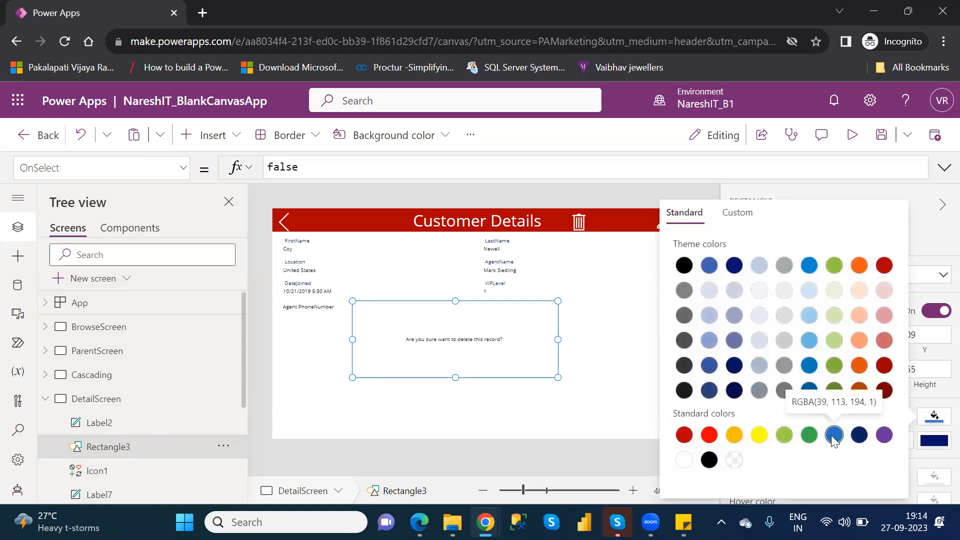
left_click(628, 361)
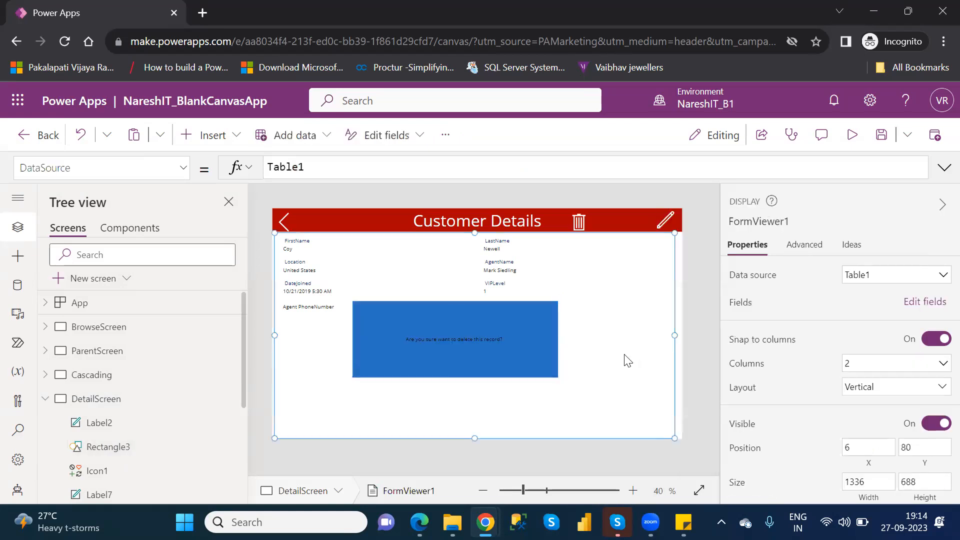
Preview DetailScreen, test its back arrow to the customer list, and reopen DetailScreen for editing.
left_click(851, 136)
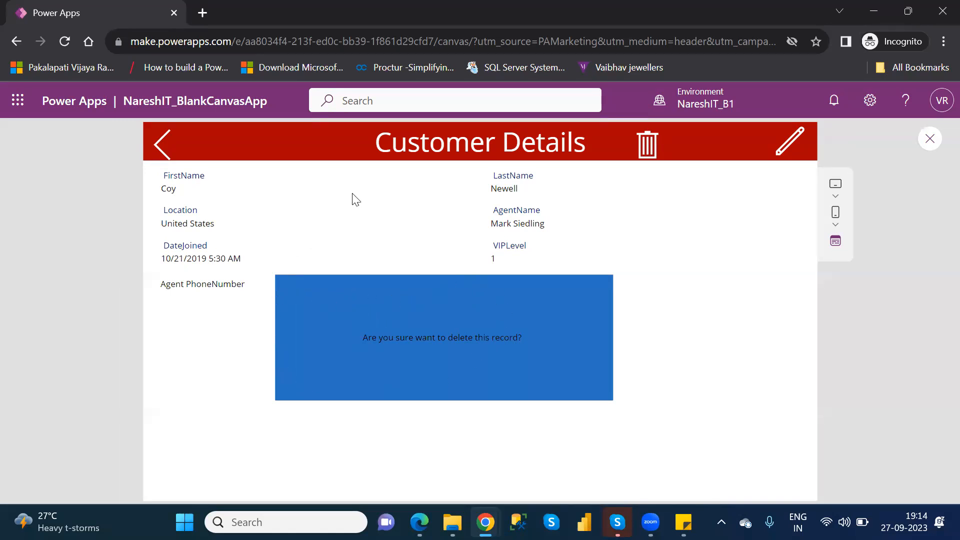
left_click(156, 148)
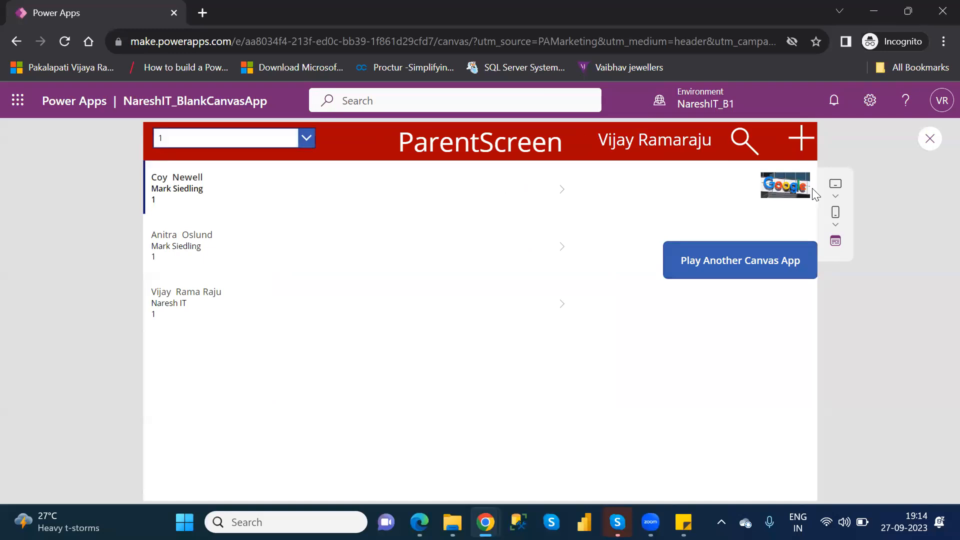
left_click(930, 146)
left_click(619, 368)
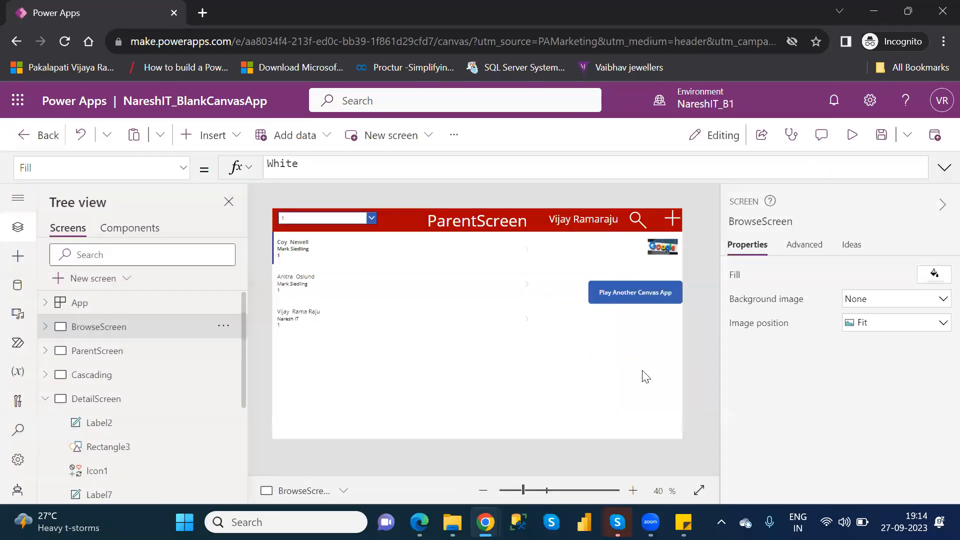
left_click(118, 404)
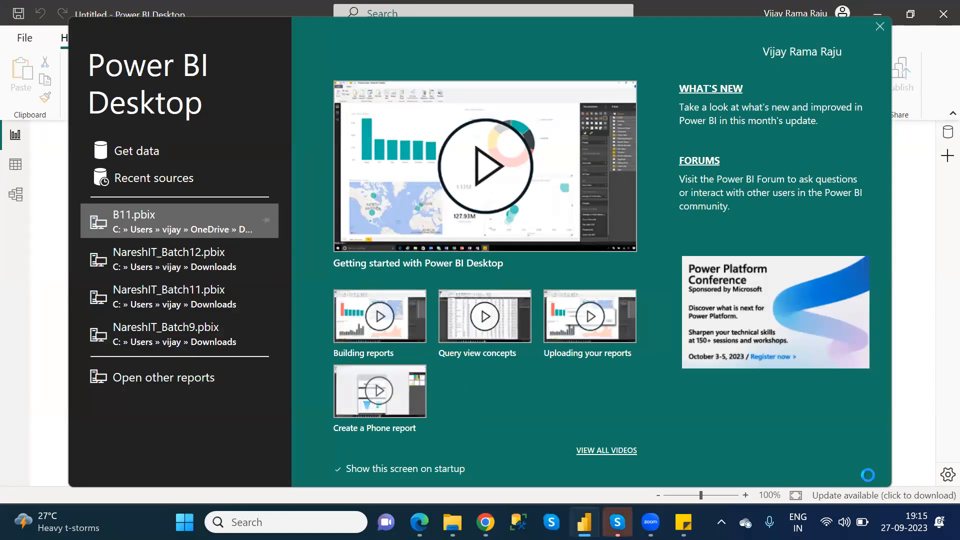
Load the financials table from the sample dataset into the blank Power BI Desktop report, and close the report up to the save-changes prompt.
left_click(880, 28)
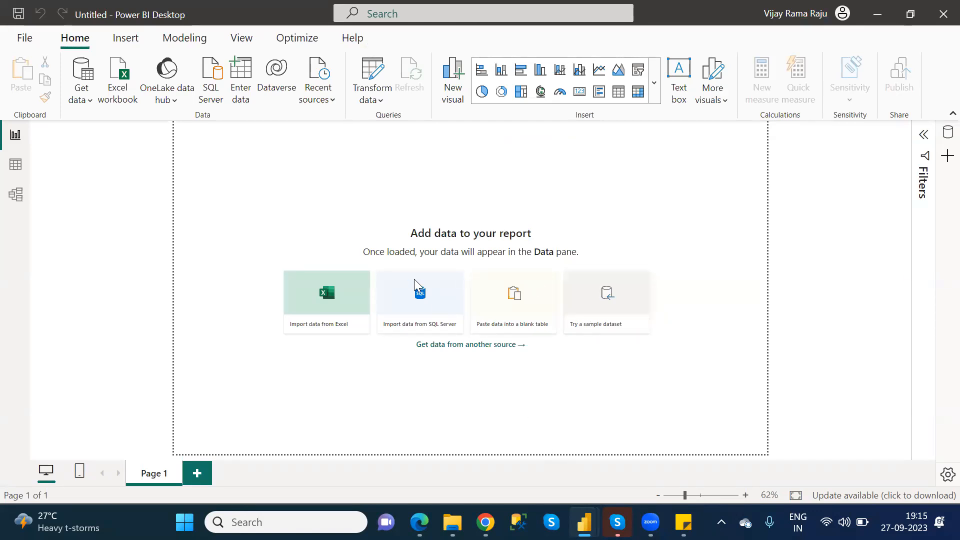
left_click(596, 325)
left_click(557, 360)
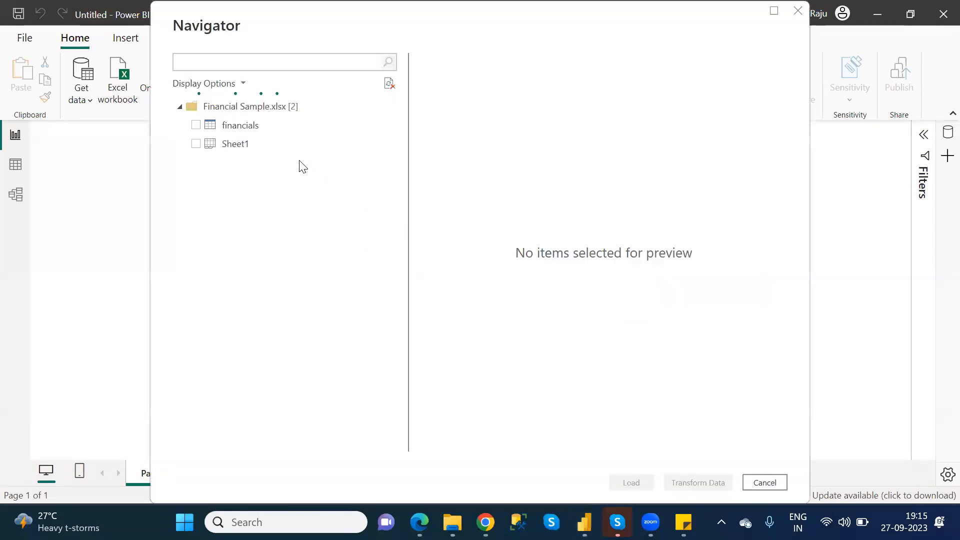
left_click(196, 124)
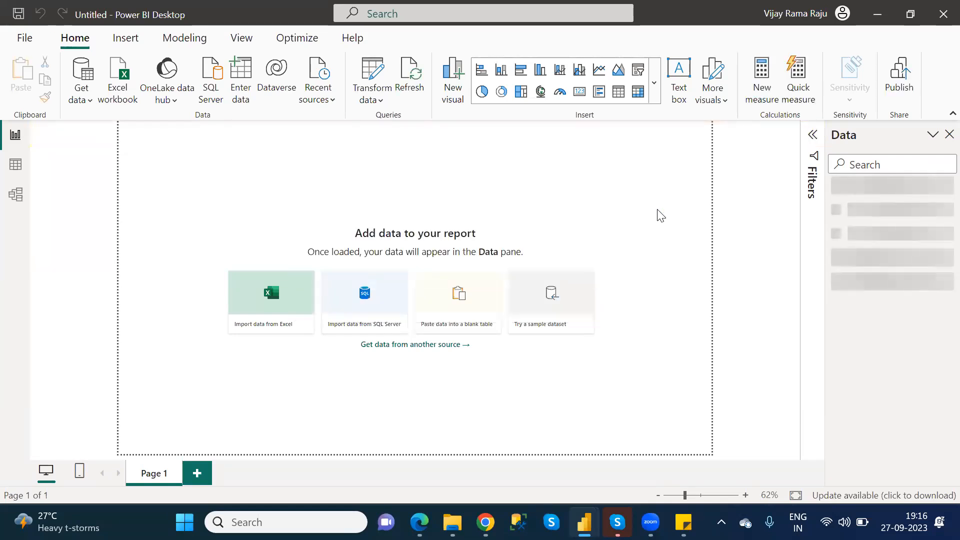
left_click(939, 16)
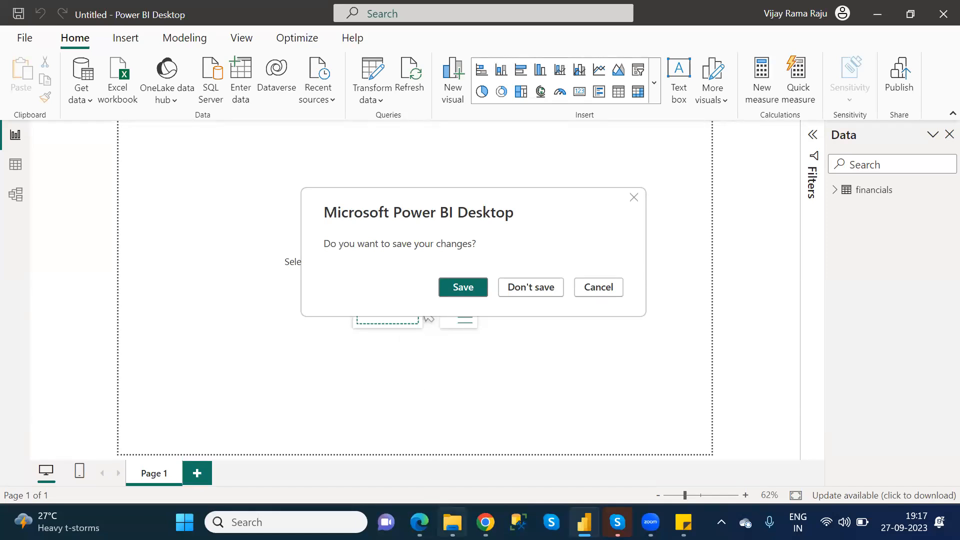
Switch to Power Apps in Chrome, preview DetailScreen with the blue confirmation box, and return to editing.
left_click(419, 522)
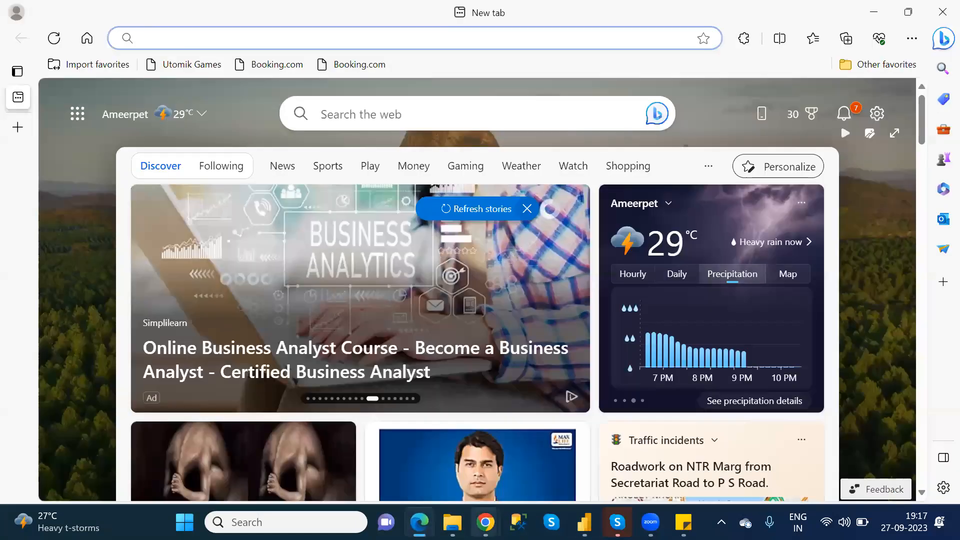
mouse_move(485, 522)
left_click(565, 452)
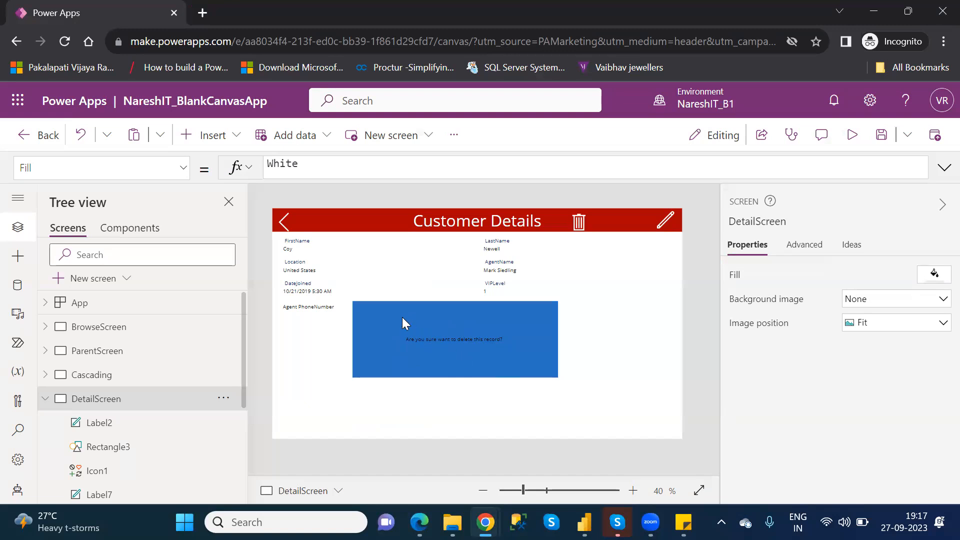
left_click(852, 134)
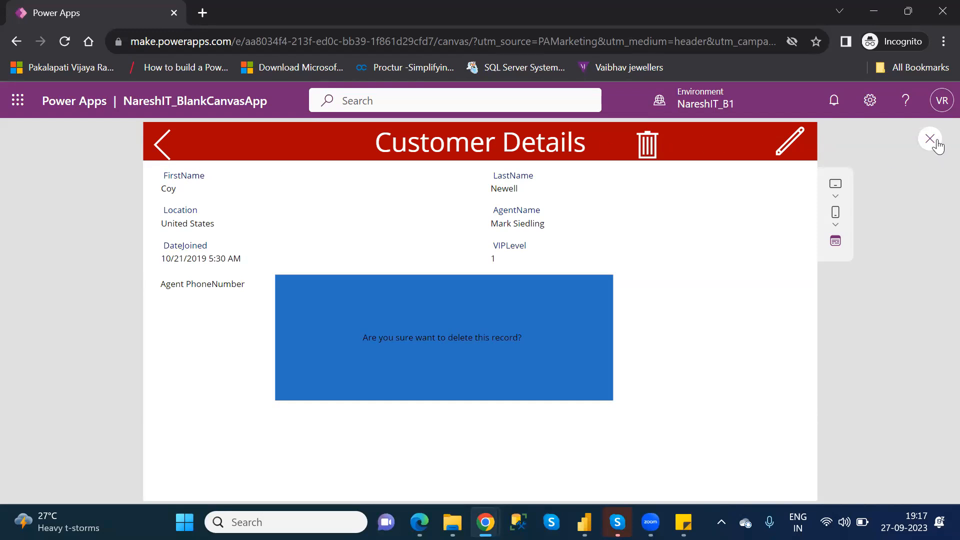
left_click(939, 143)
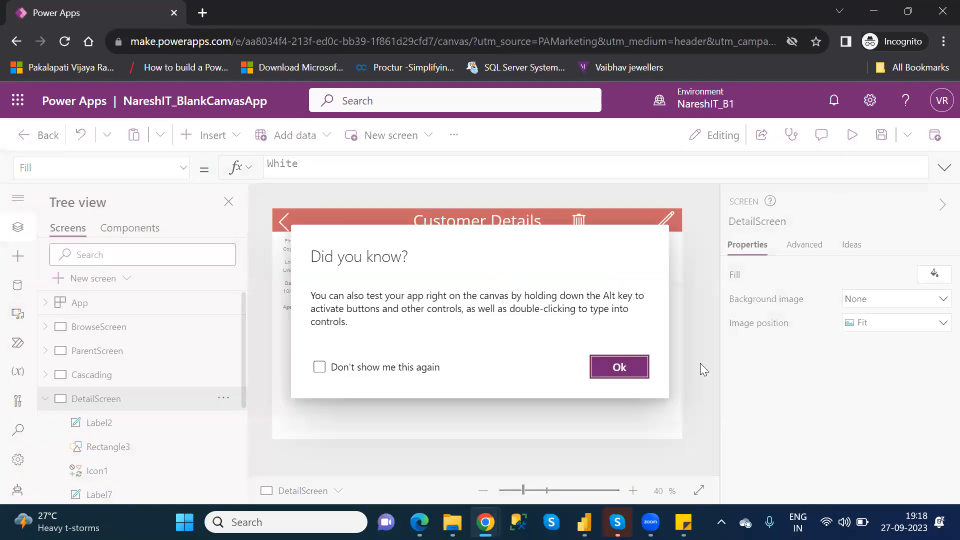
left_click(633, 366)
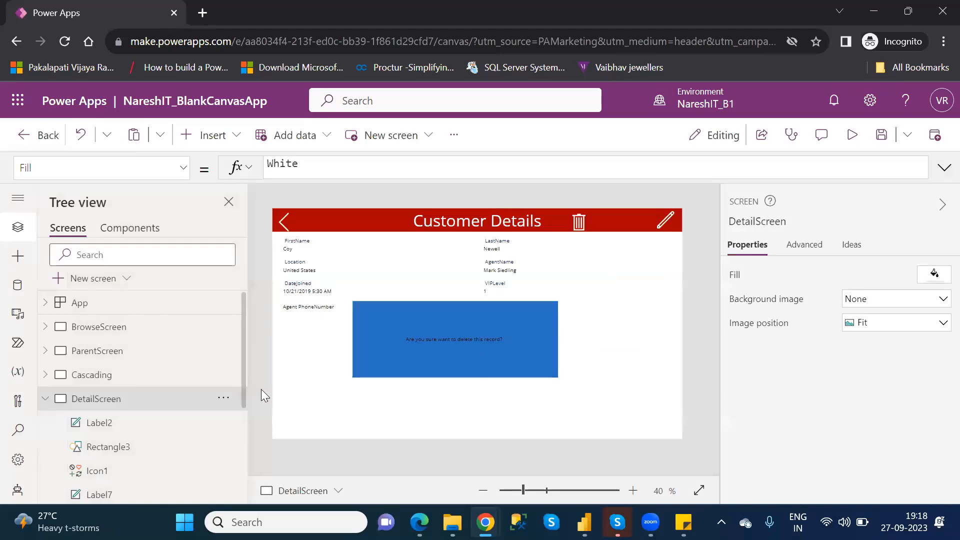
Delete the "Are you sure want to delete this record?" label from DetailScreen.
left_click(117, 425)
left_click(225, 422)
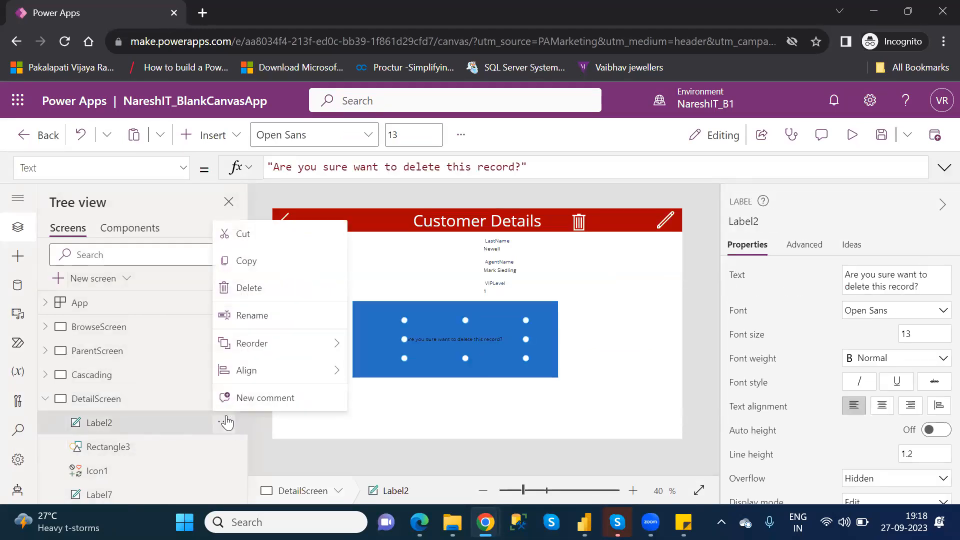
left_click(255, 289)
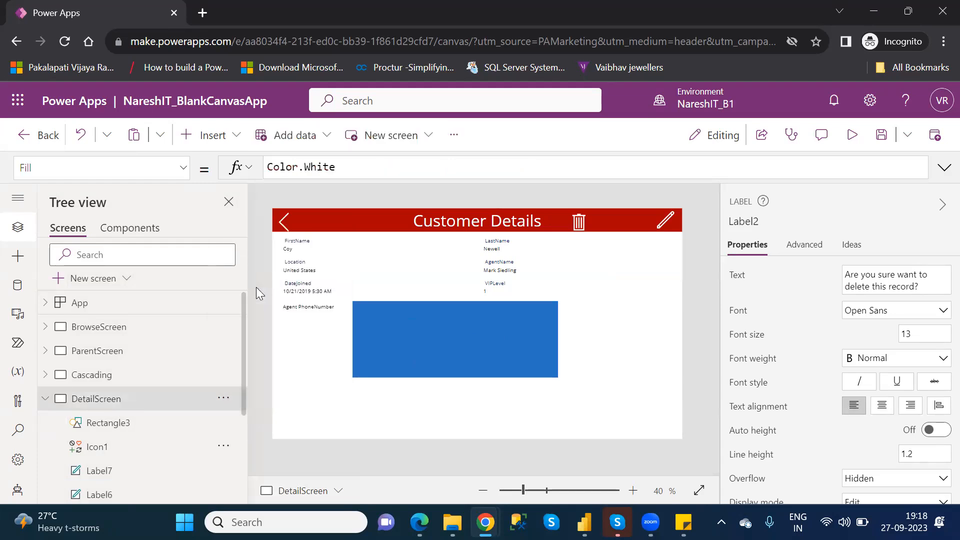
Enlarge the blue rectangle to cover all of DetailScreen, 1366 wide by 768 high at position 0, 0.
left_click(407, 330)
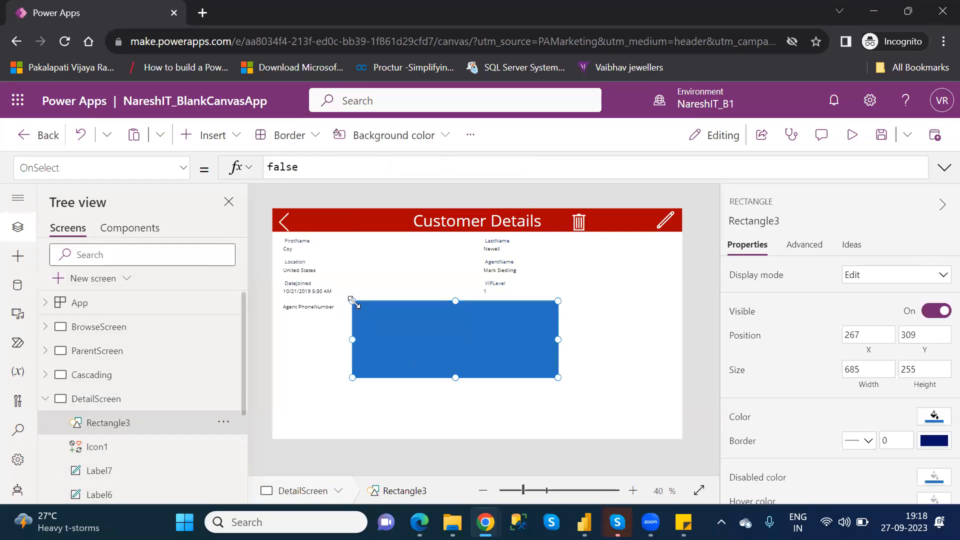
left_click_drag(353, 302, 268, 204)
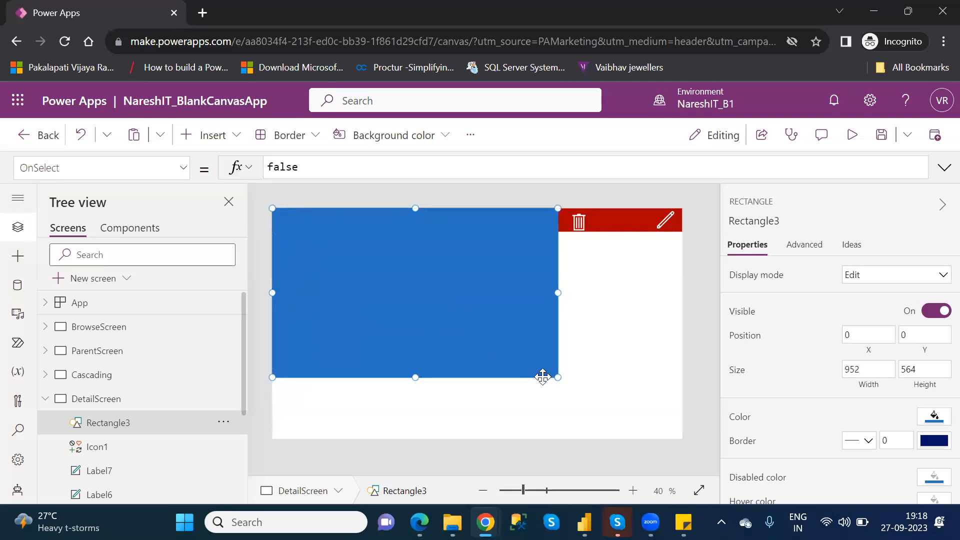
left_click_drag(558, 378, 684, 439)
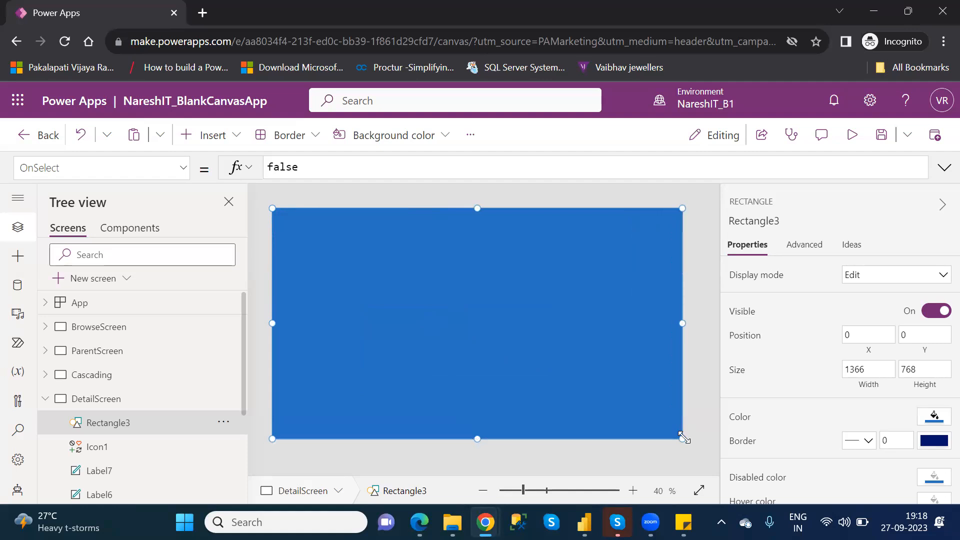
Fill the full-screen rectangle with white and lower the color's opacity to about 10 percent.
left_click(942, 423)
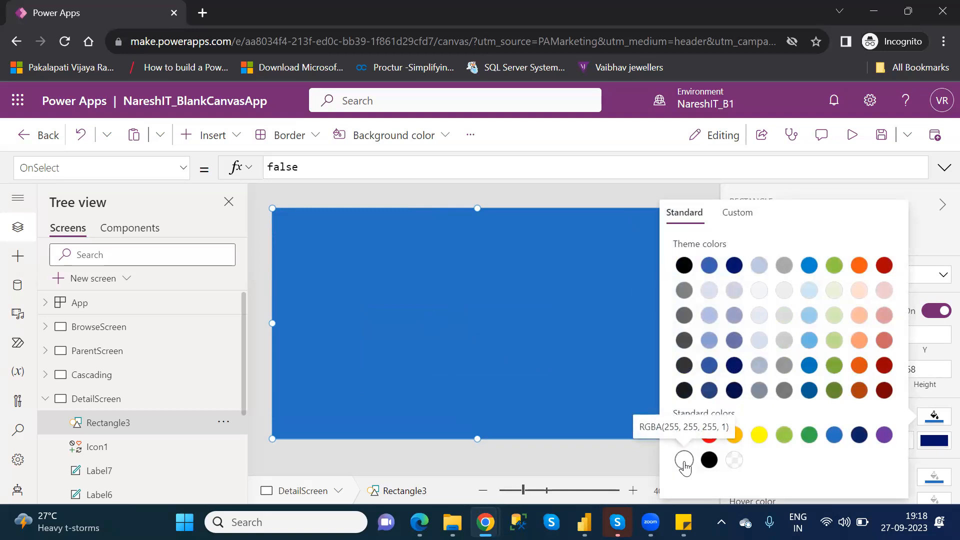
left_click(684, 463)
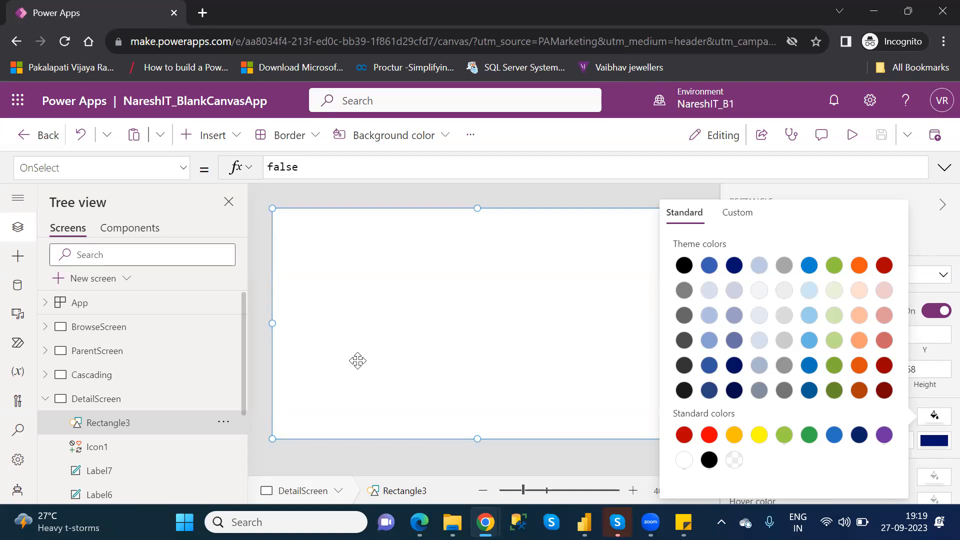
left_click(739, 216)
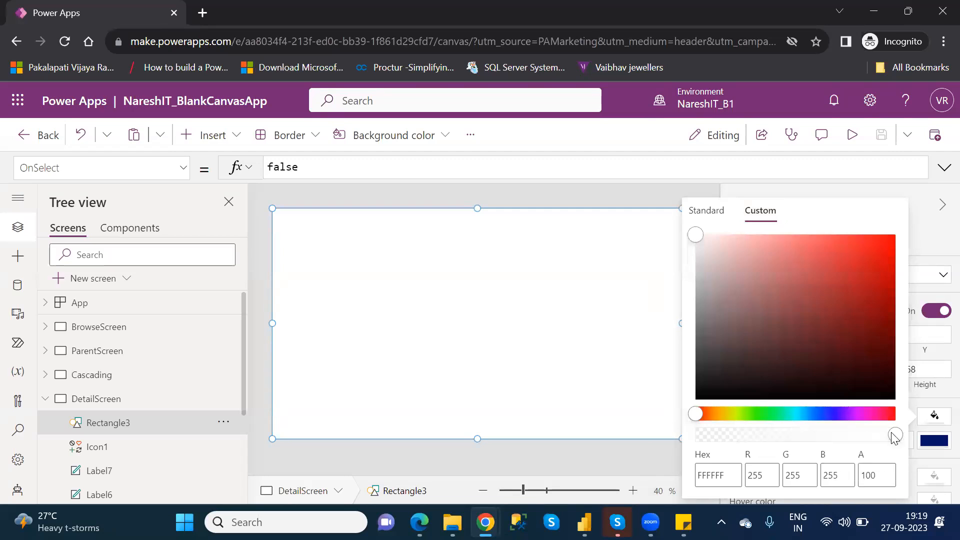
left_click_drag(895, 436, 755, 438)
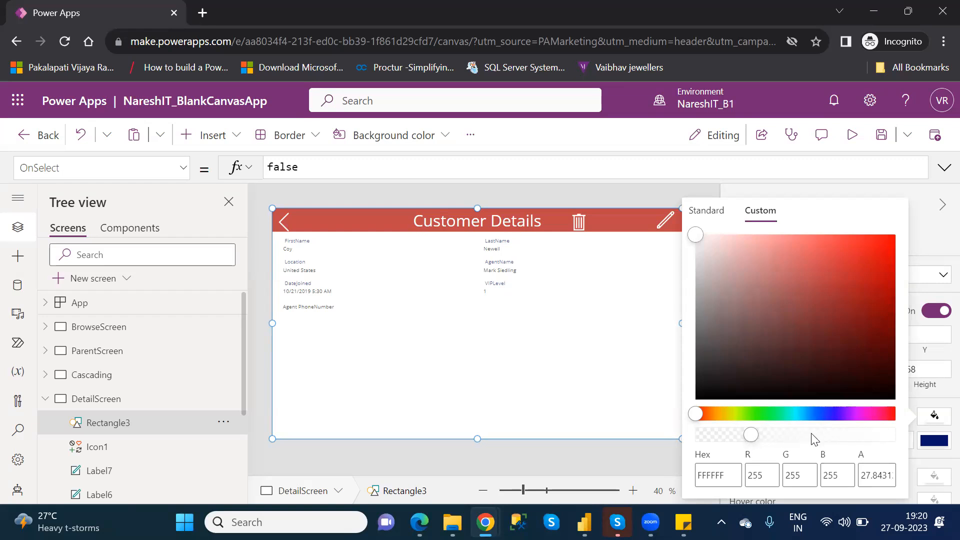
left_click_drag(753, 438, 716, 438)
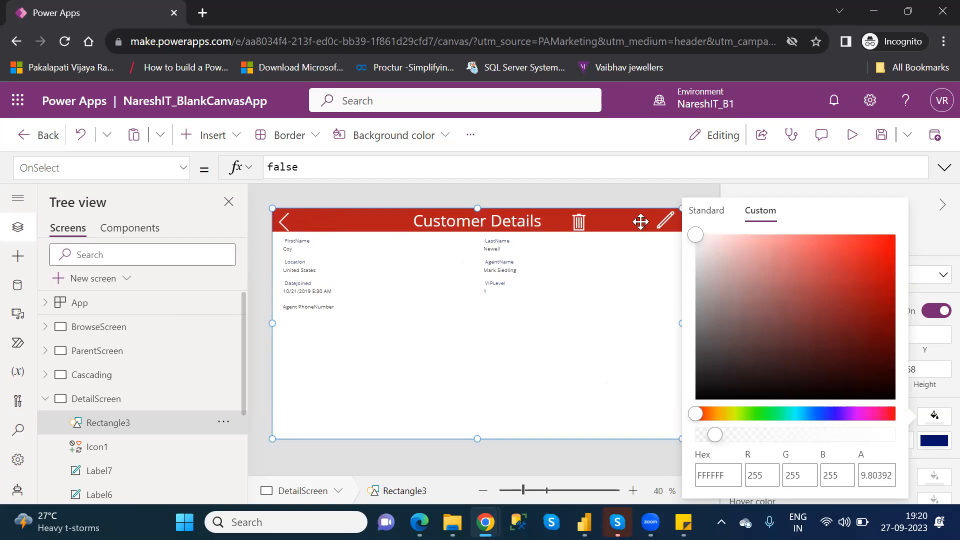
Preview DetailScreen with the semi-transparent overlay and return to editing.
left_click(858, 133)
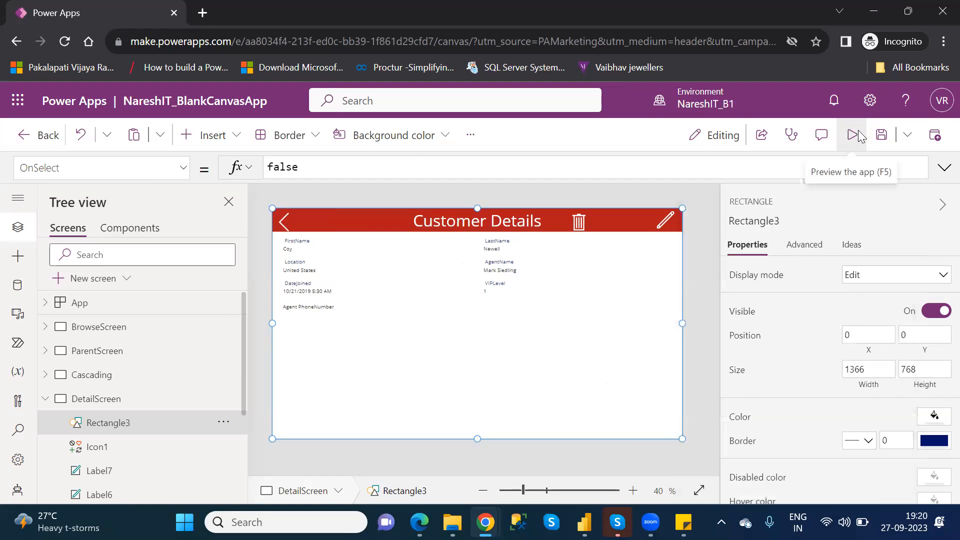
left_click(858, 135)
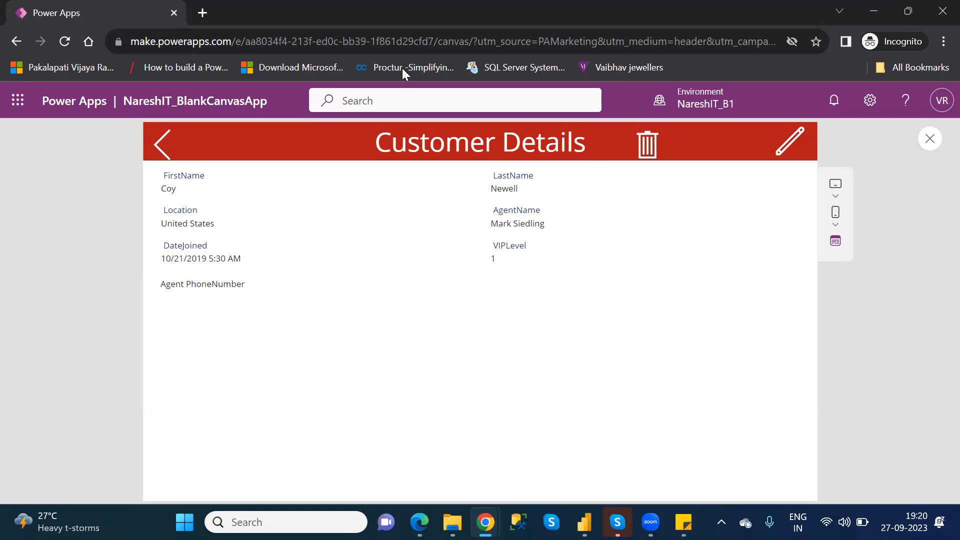
left_click(928, 139)
left_click(604, 370)
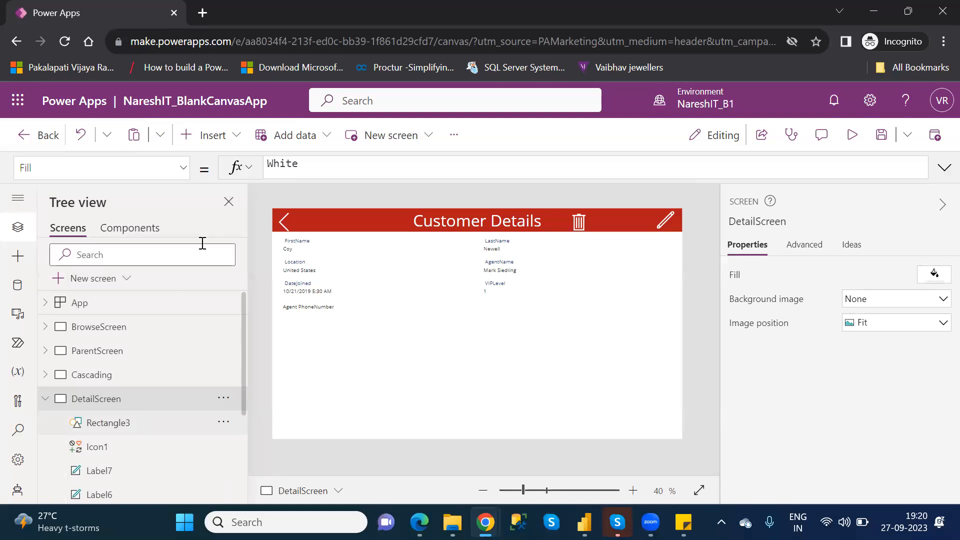
Insert a second rectangle, about 502 wide by 167 high, over the middle of DetailScreen at about X 310, Y 277.
left_click(225, 140)
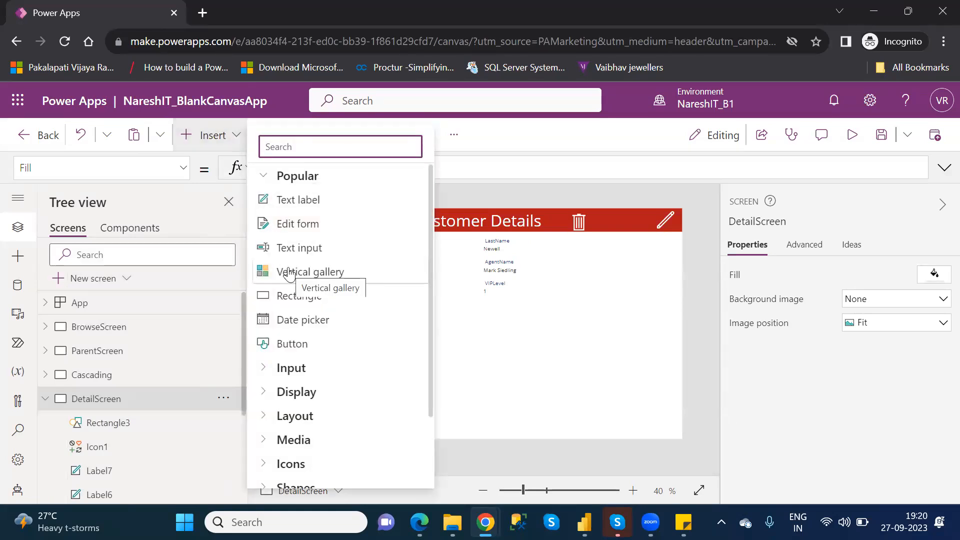
left_click(321, 302)
left_click_drag(314, 228, 515, 341)
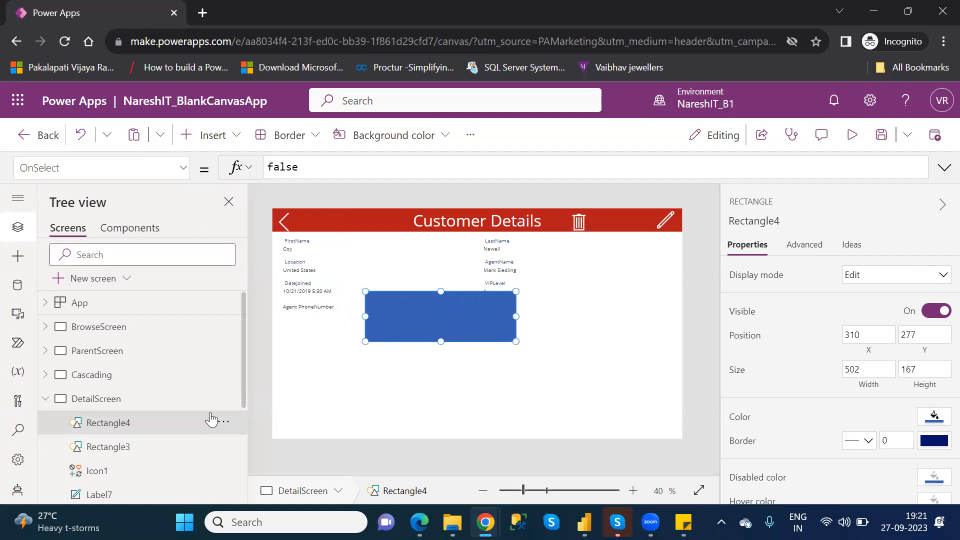
Rename the full-screen rectangle as Overall and the smaller rectangle as ConfirmShape.
double_click(132, 448)
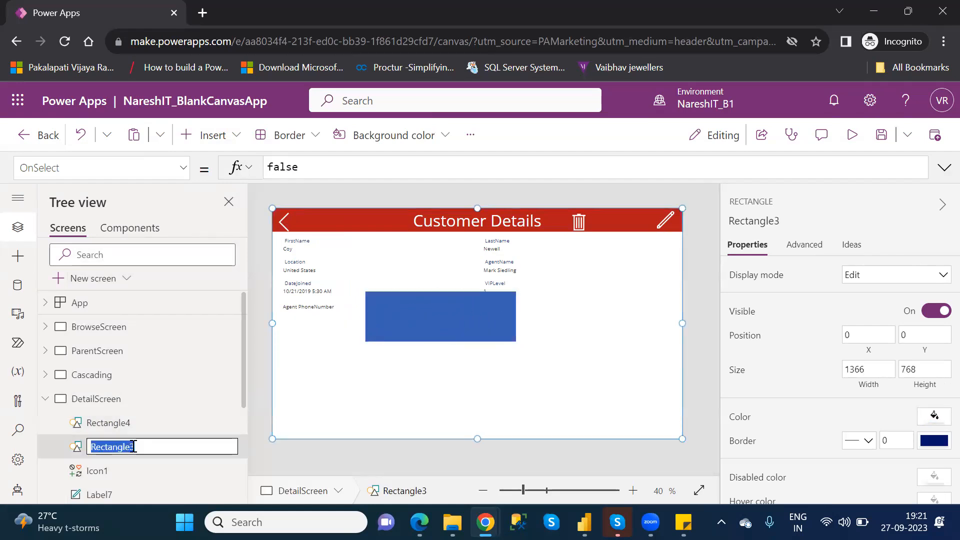
type("Overall")
left_click(121, 424)
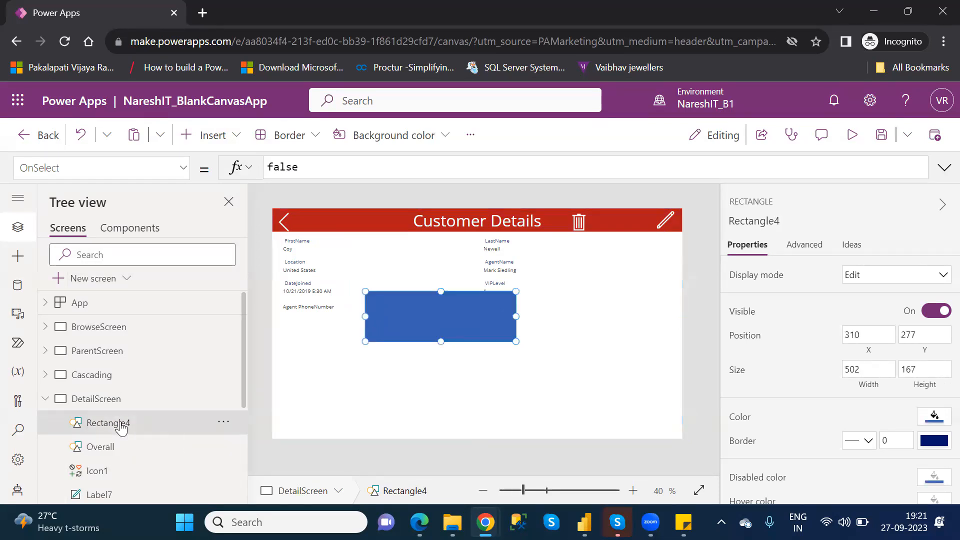
double_click(122, 424)
type("Co")
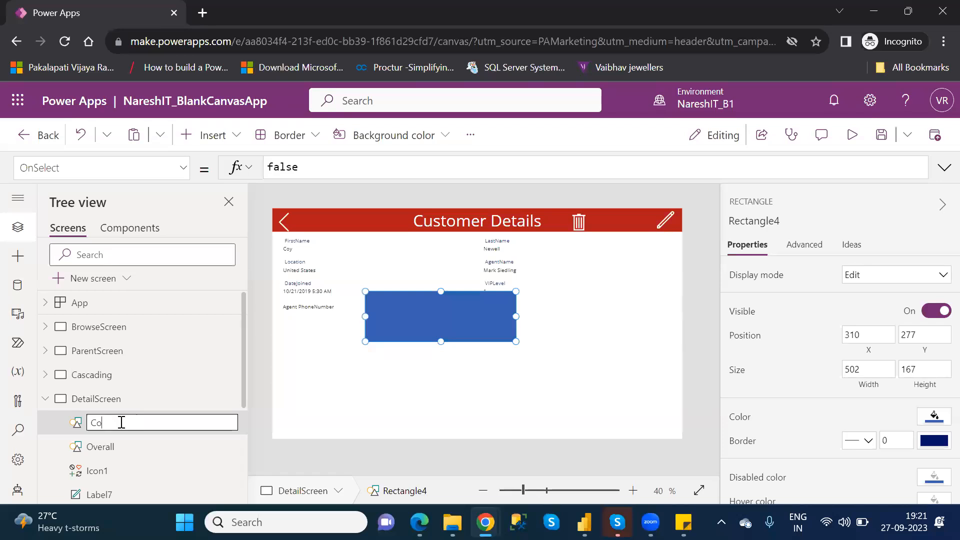
type("nfirmShape")
key("Return")
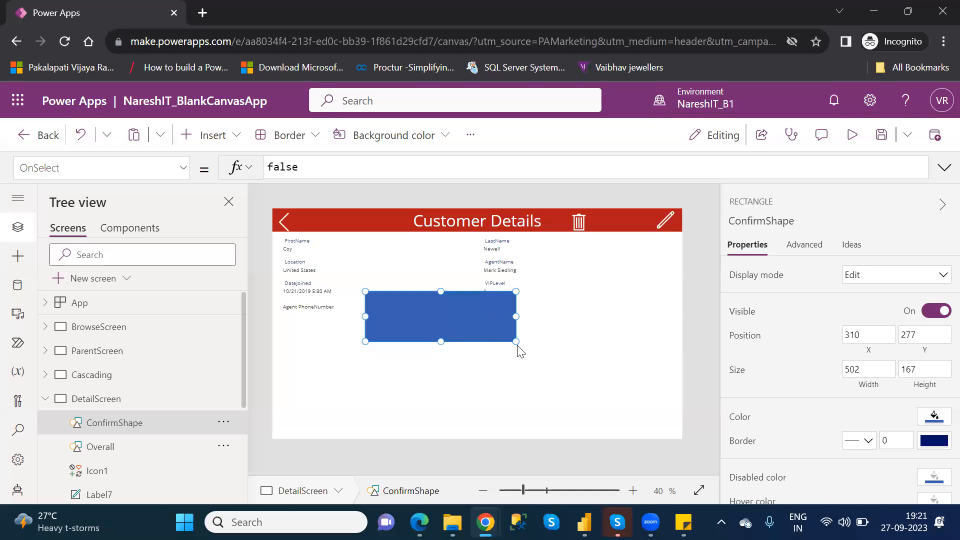
Enlarge ConfirmShape to about 627 wide by 264 high and fill it with white.
left_click_drag(512, 341, 551, 370)
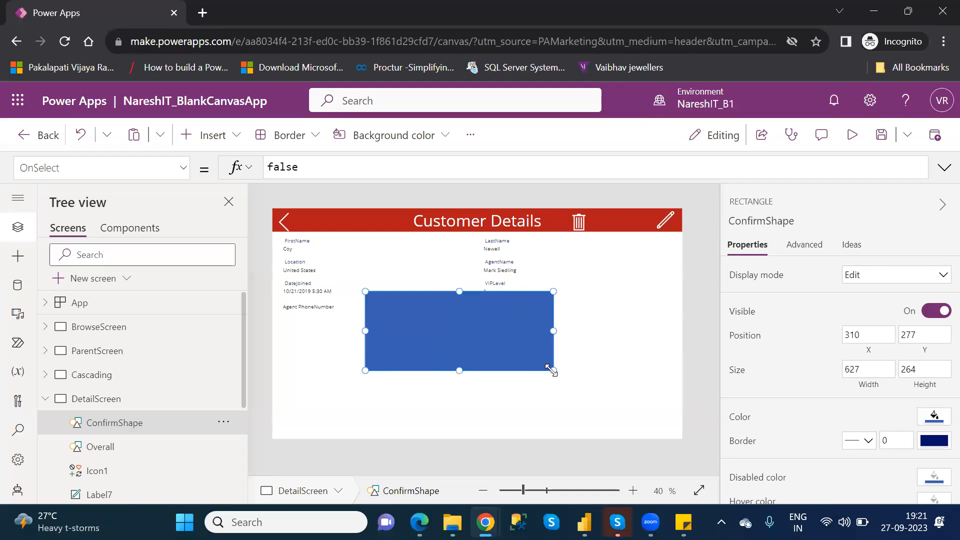
left_click(933, 419)
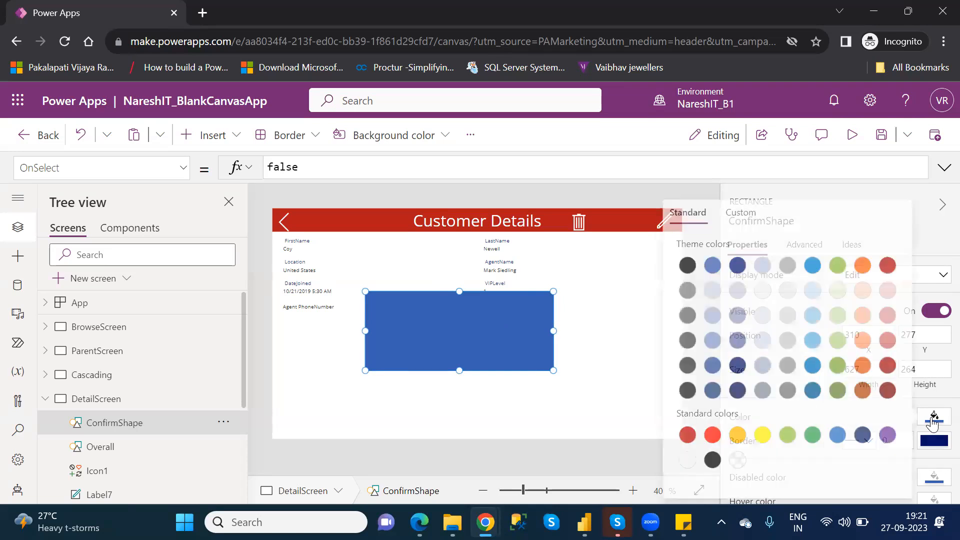
left_click(683, 460)
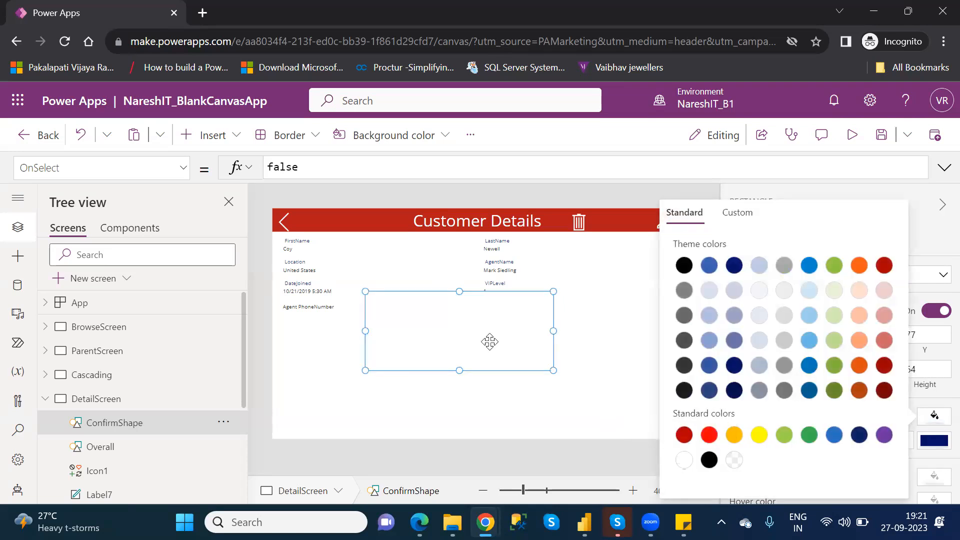
Move ConfirmShape down to about X 312, Y 333 and set its border thickness to 2.
left_click(470, 328)
left_click_drag(470, 329, 470, 326)
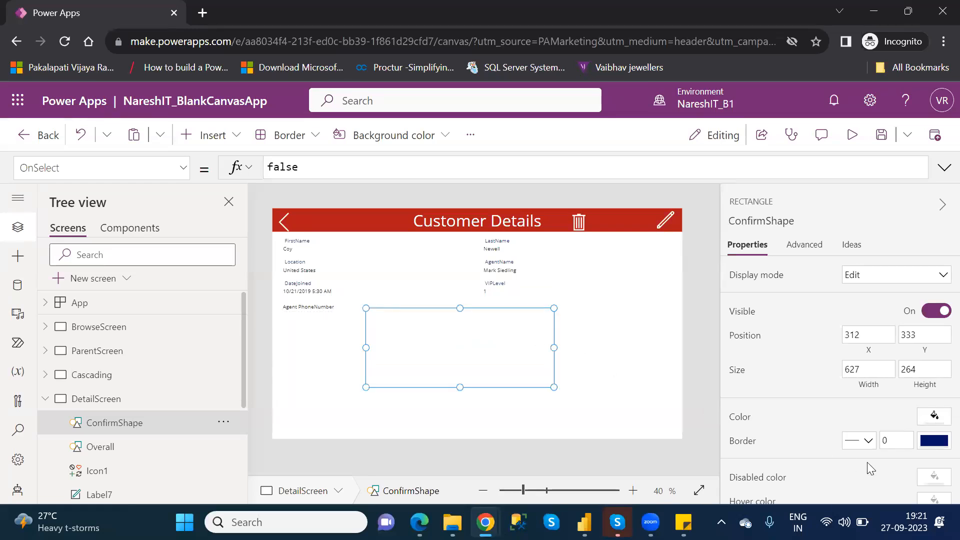
left_click(890, 445)
key("BackSpace")
type("2")
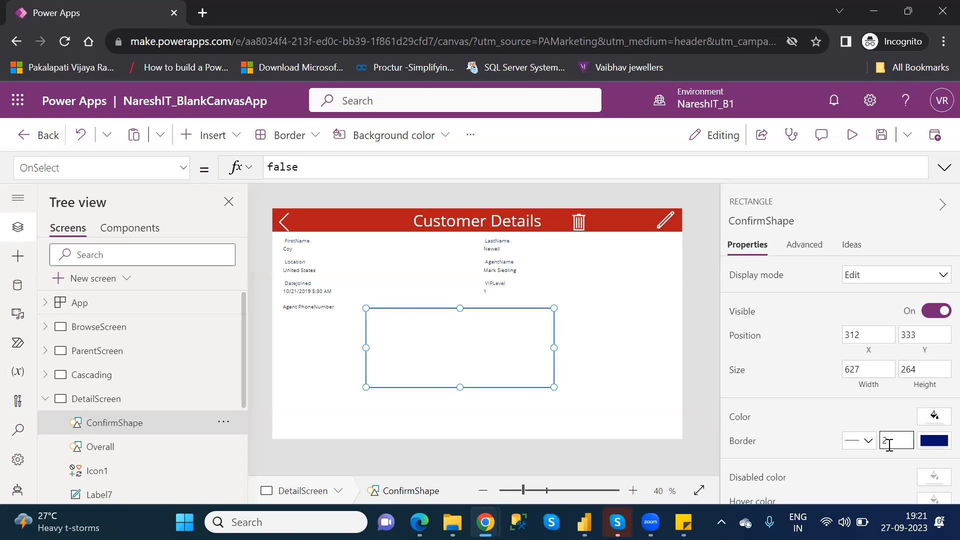
left_click(621, 370)
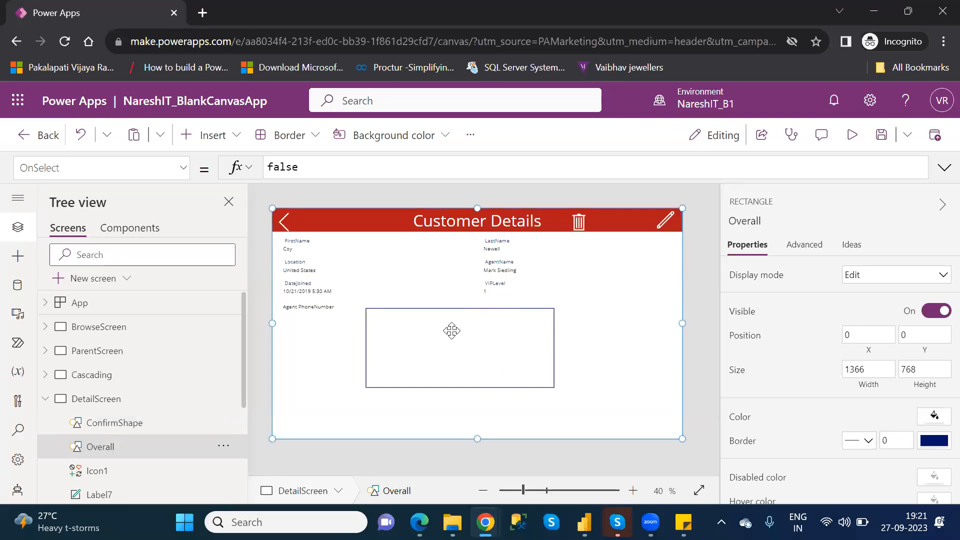
Insert a text label on DetailScreen and stretch it across the upper part of the white ConfirmShape box.
left_click(217, 141)
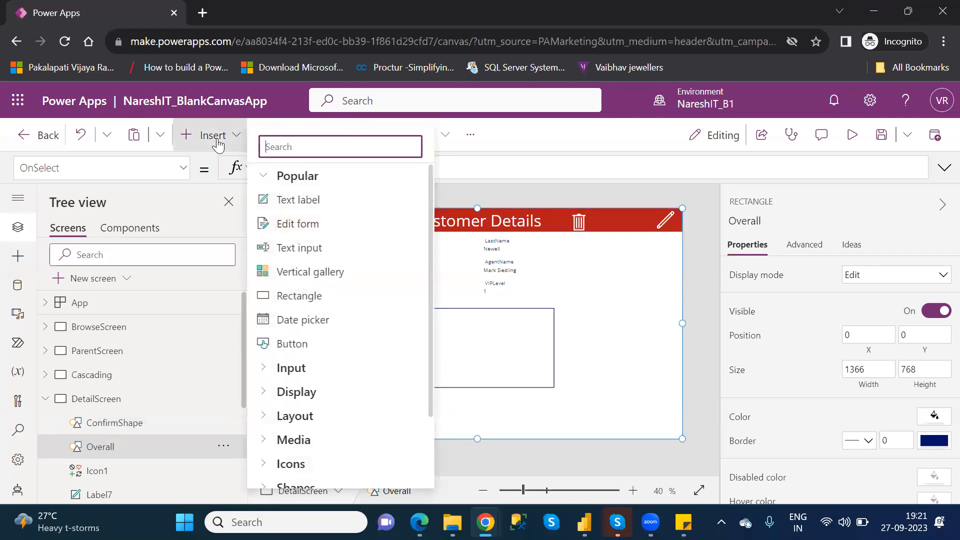
left_click(302, 197)
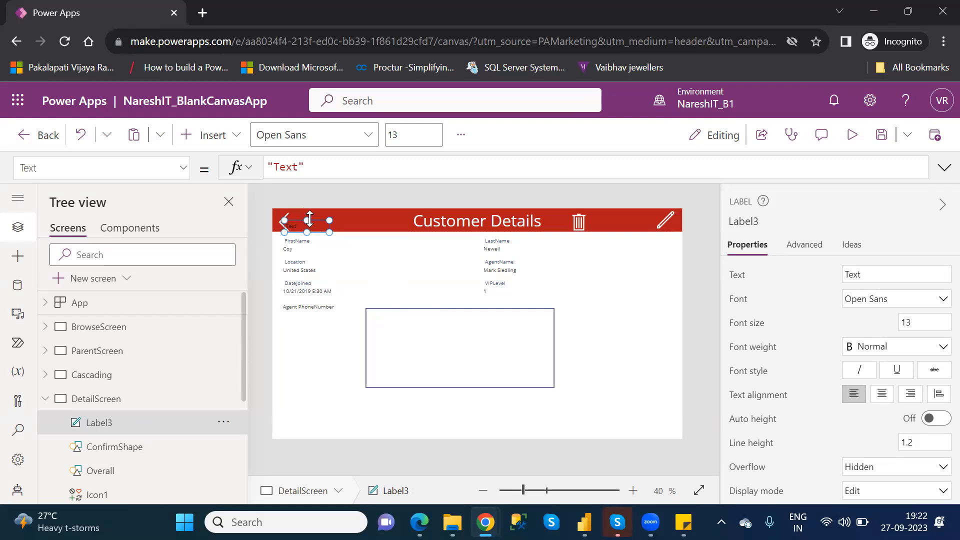
left_click_drag(310, 222, 373, 249)
left_click_drag(404, 283, 538, 342)
Set the new label's text to "Are you sure you want to delete the record?".
double_click(290, 168)
type("Are ")
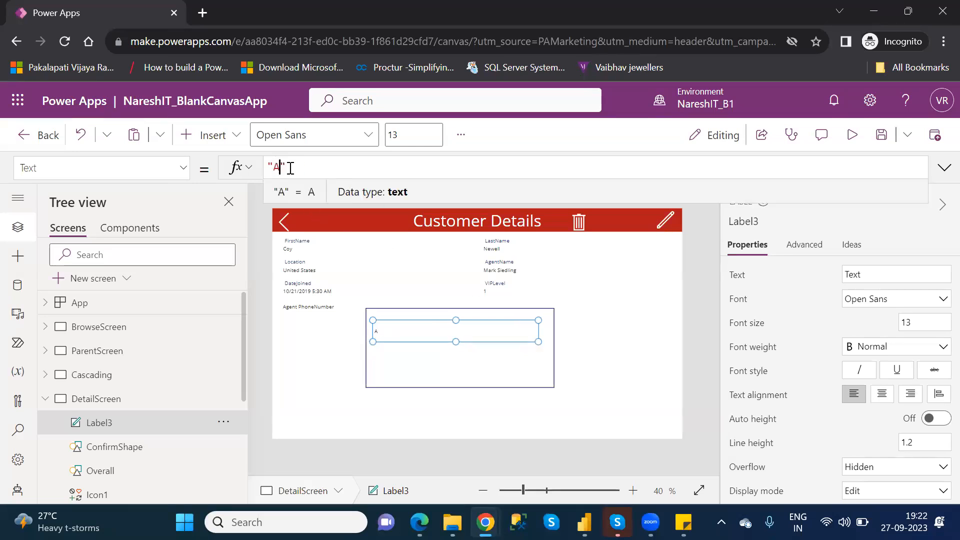
type("you s")
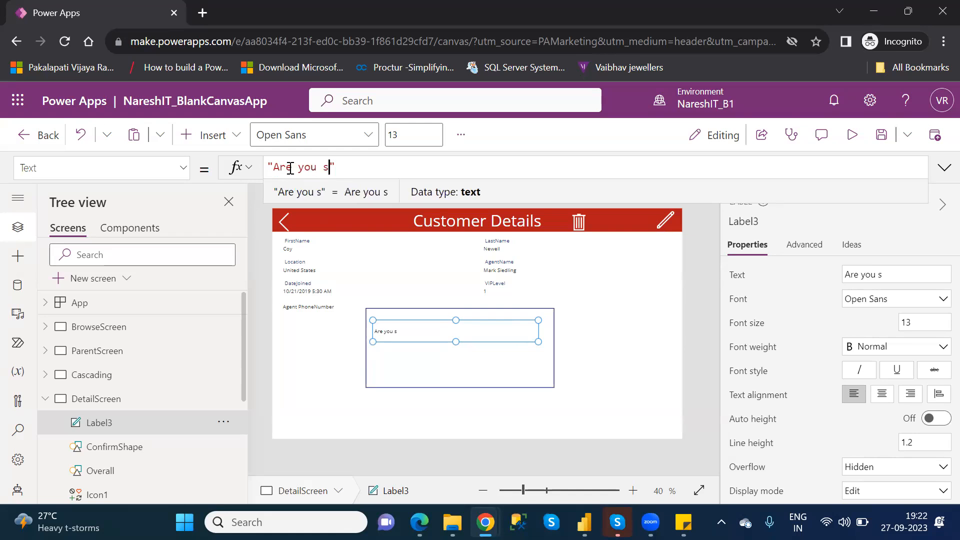
key("BackSpace")
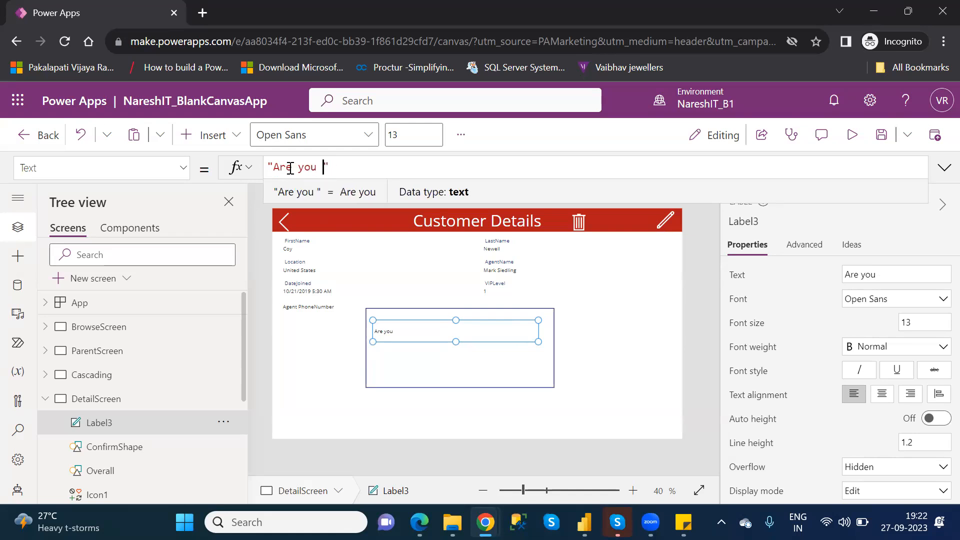
type("sure you ")
type("want to d")
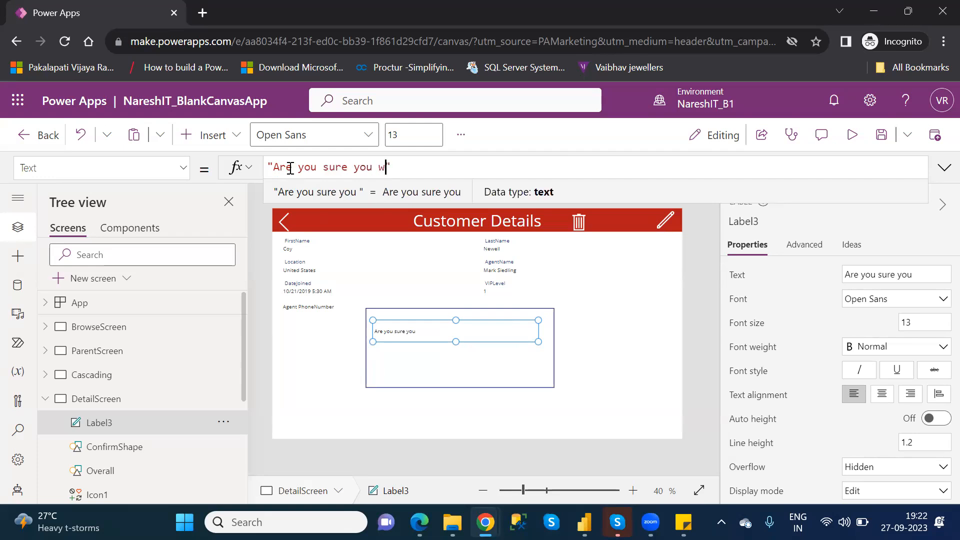
type("elte")
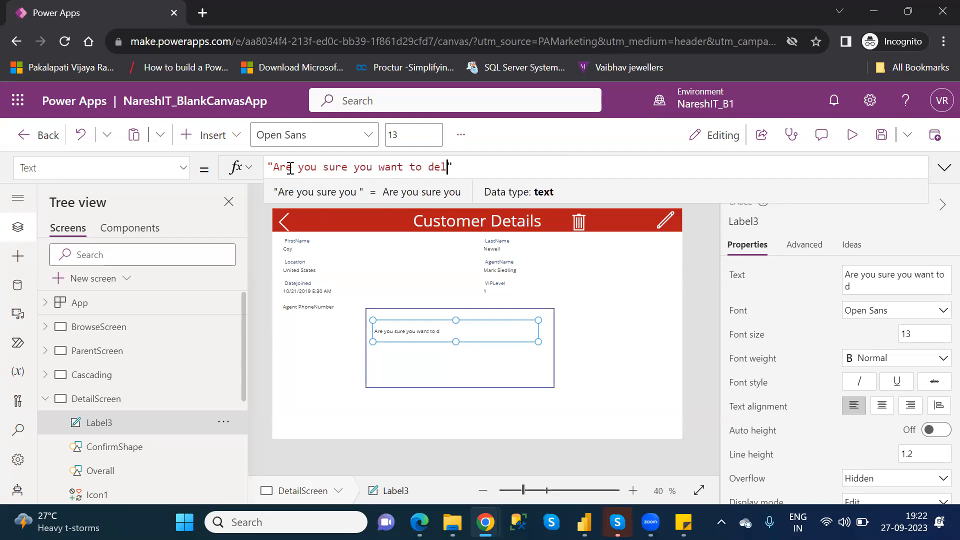
key("BackSpace")
type("ete the ")
type("record")
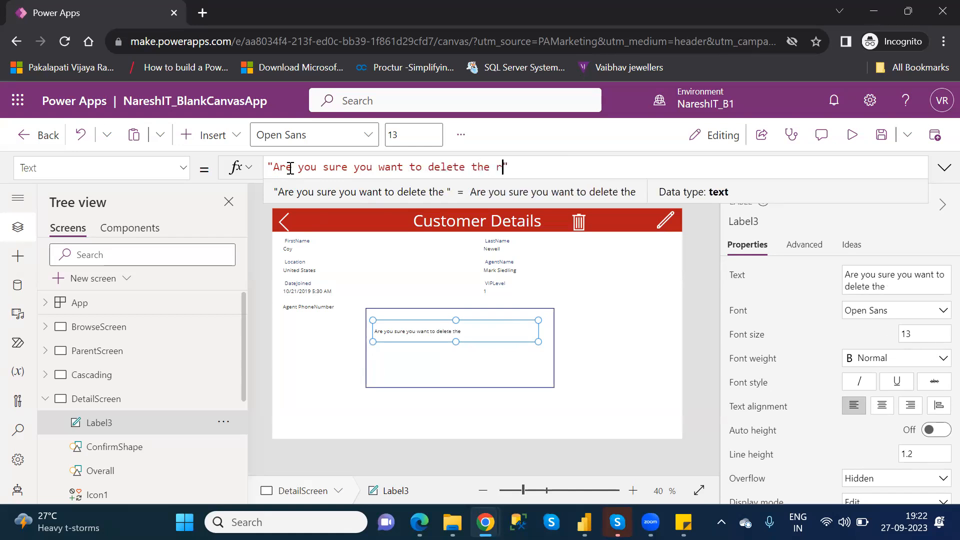
type("?")
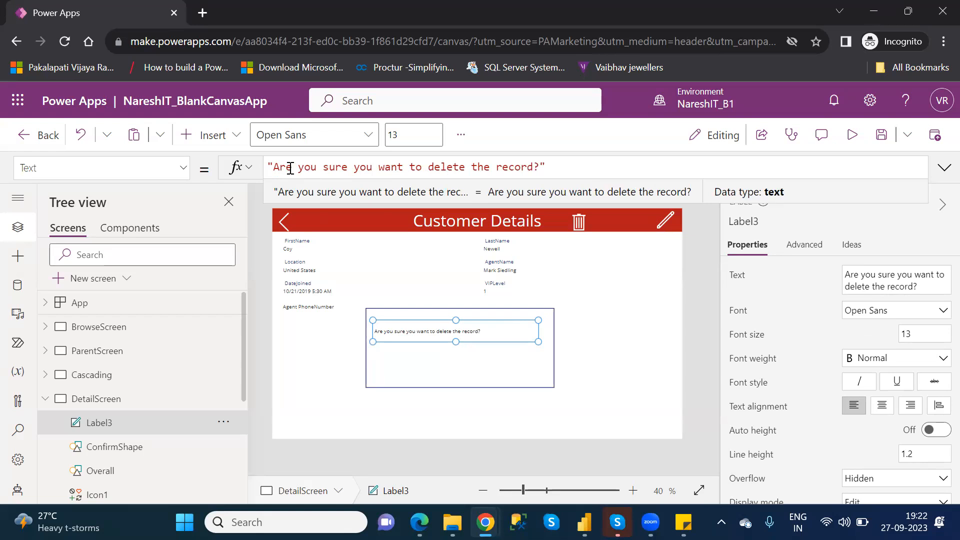
Set the confirmation label's font size to 20 and enlarge the label slightly so the question fits on one line.
left_click(908, 334)
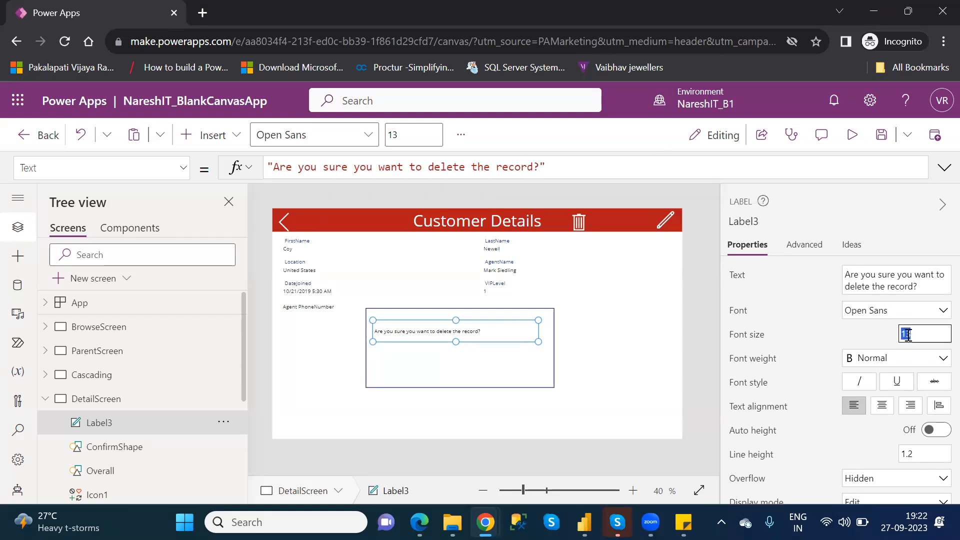
type("20")
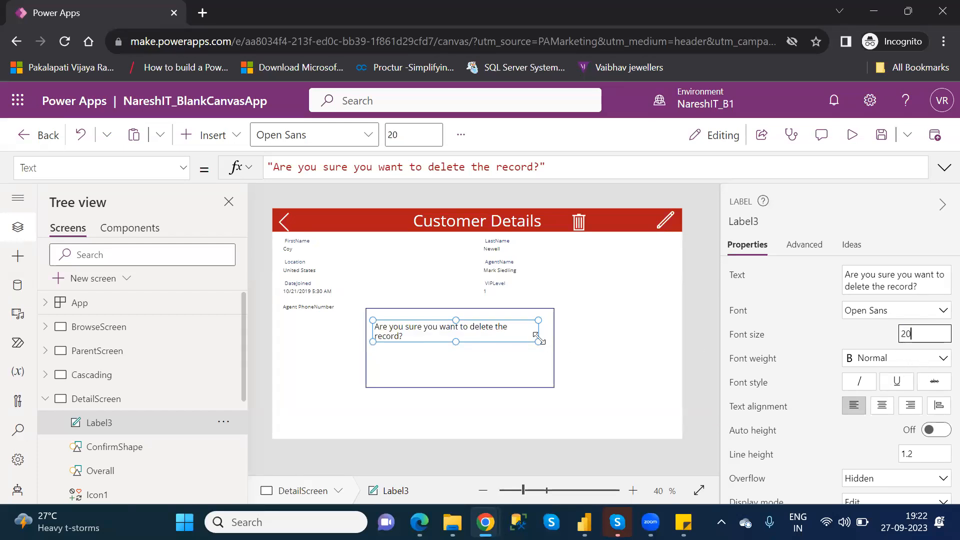
left_click_drag(538, 342, 546, 343)
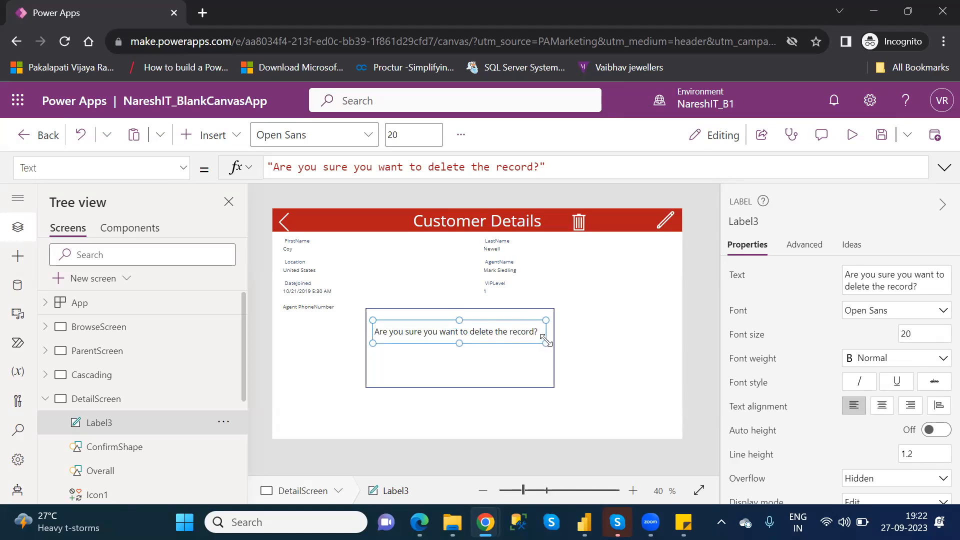
Nudge the confirmation label slightly downward inside the ConfirmShape box.
left_click(475, 359)
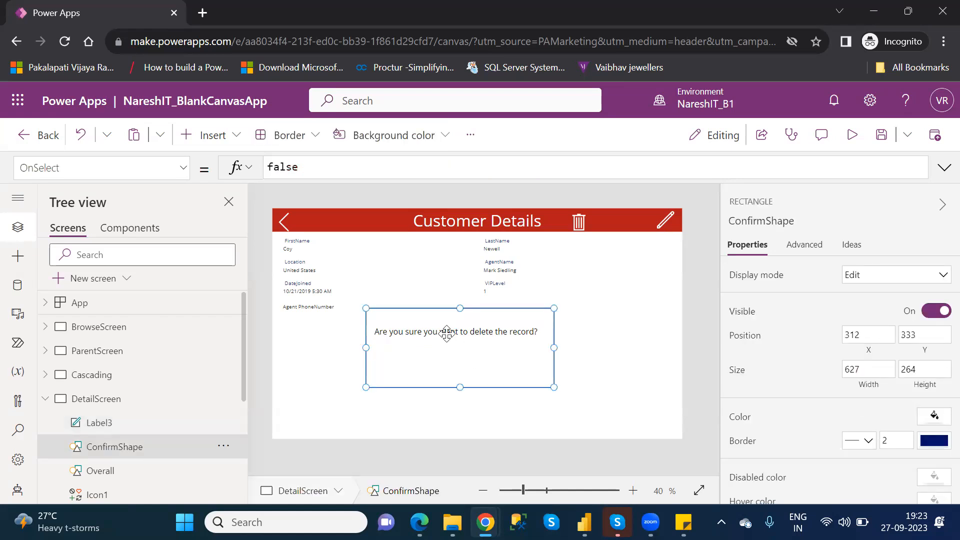
left_click(152, 421)
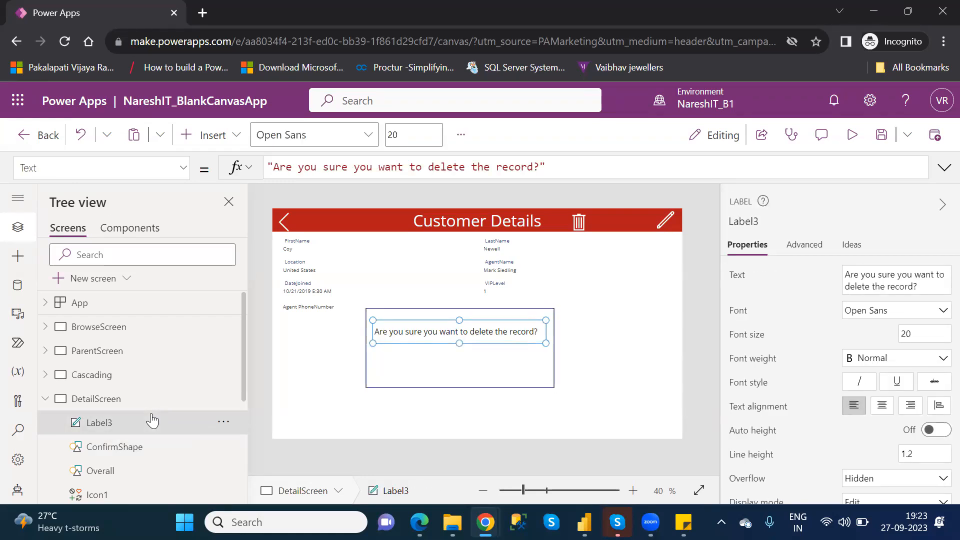
key("Down")
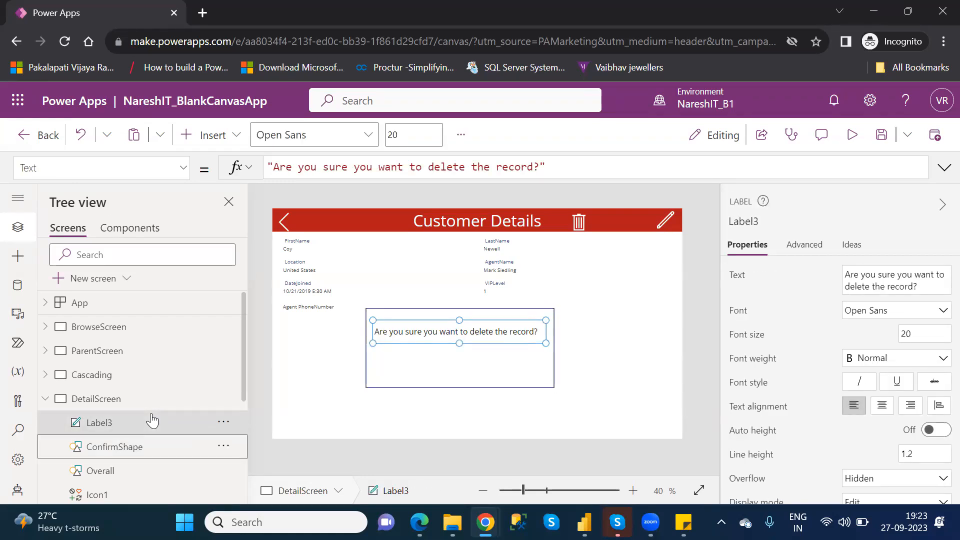
left_click(480, 331)
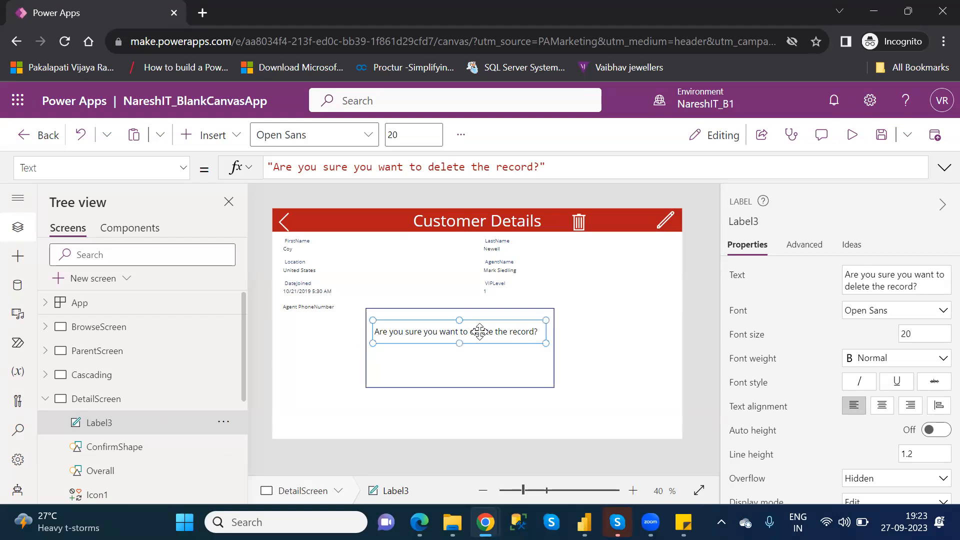
key("Down")
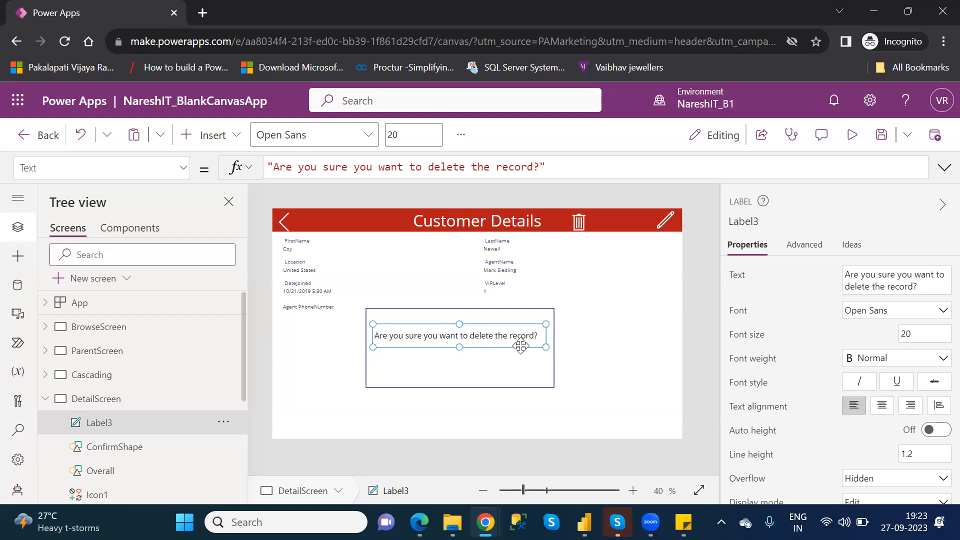
key("Down")
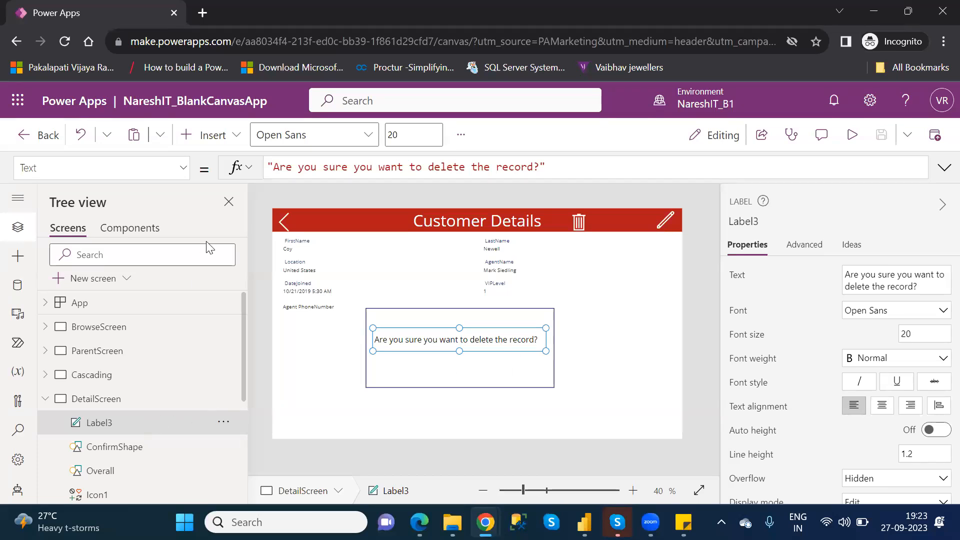
Insert a button and place it under the confirmation question inside the box, at about X 376, Y 506.
left_click(213, 140)
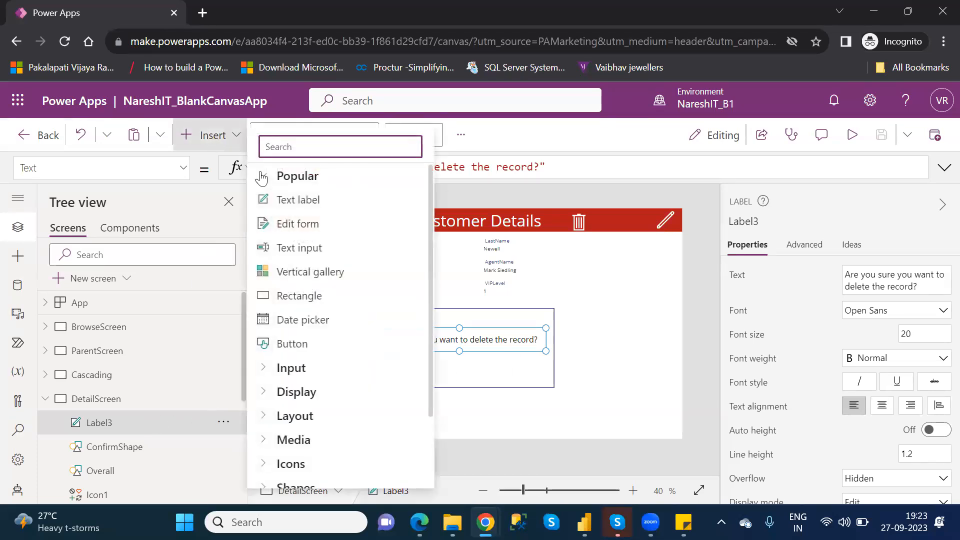
type("butt")
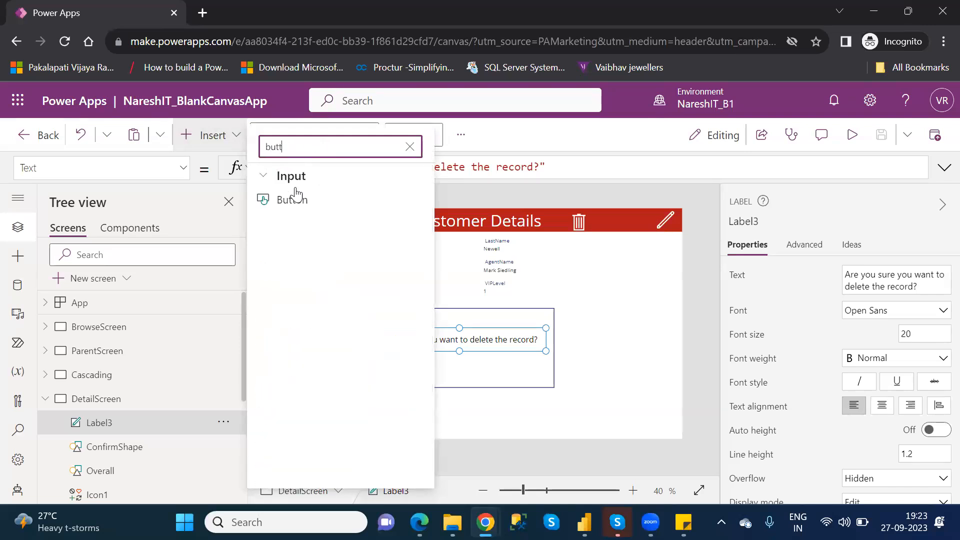
left_click(306, 204)
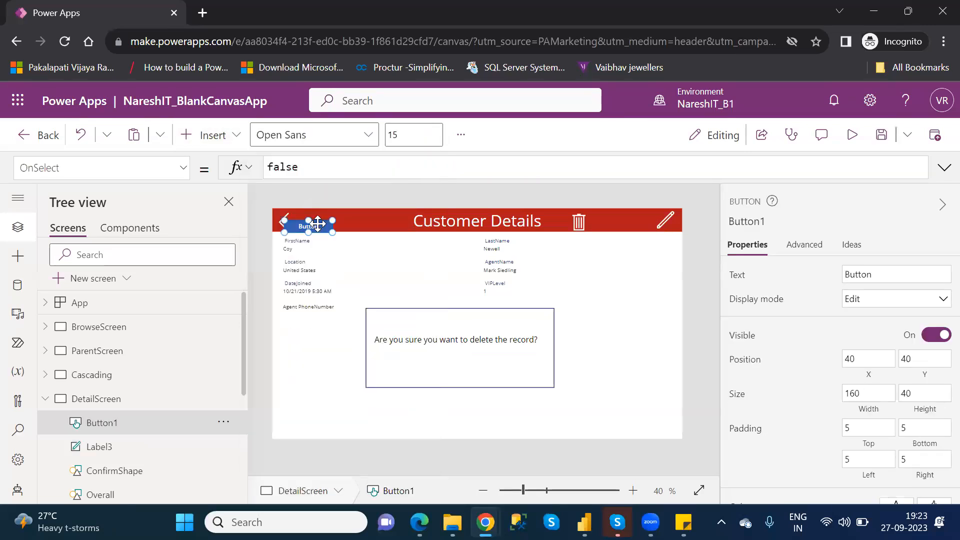
left_click_drag(312, 226, 420, 366)
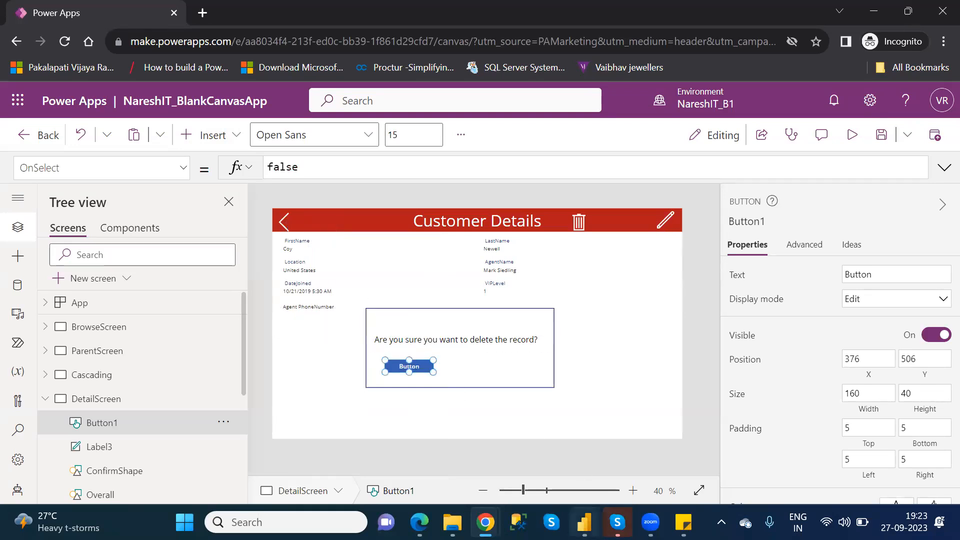
Switch to Power BI Desktop to examine its save-changes dialog as a reference, and return to Power Apps.
left_click(584, 522)
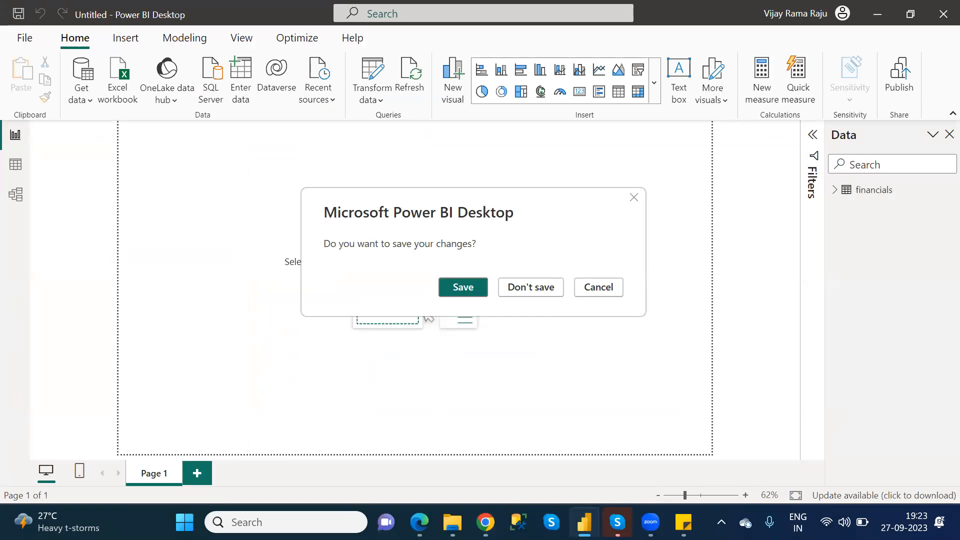
key("Tab")
key("alt+Tab")
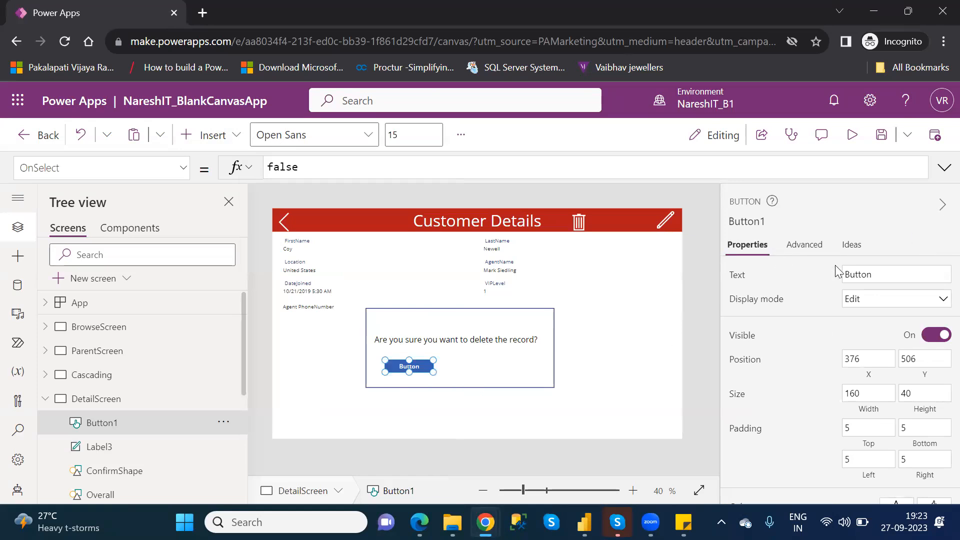
Set the new button's text to "Delete".
double_click(855, 275)
type("Yes")
key("BackSpace")
key("BackSpace")
type("Delete")
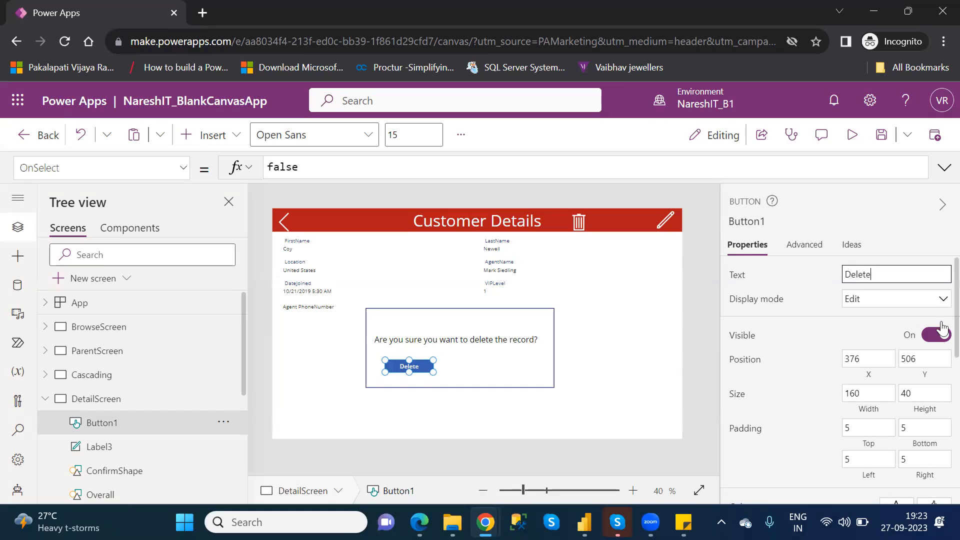
Fill the Delete button with the darker theme green 7FB239.
scroll(937, 345, "down", 2)
scroll(937, 378, "down", 1)
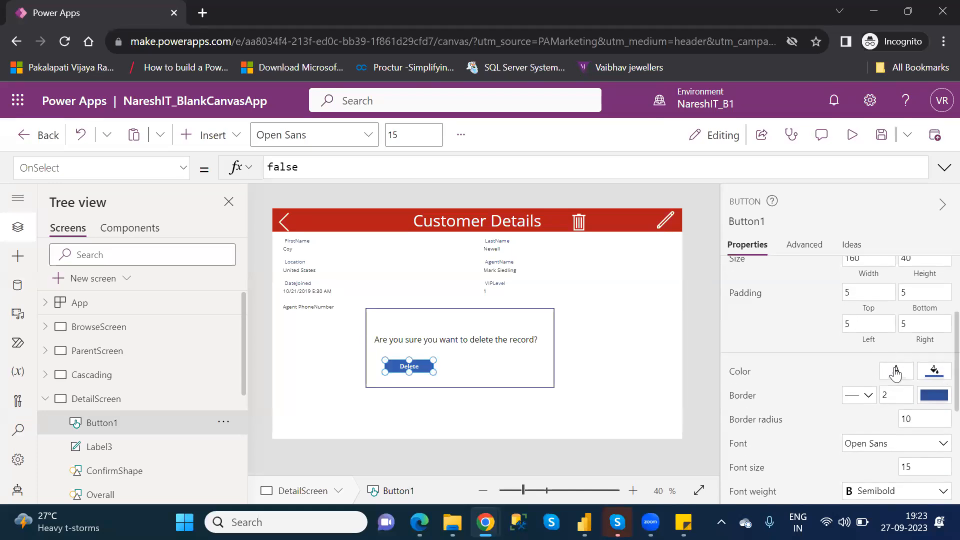
left_click(934, 373)
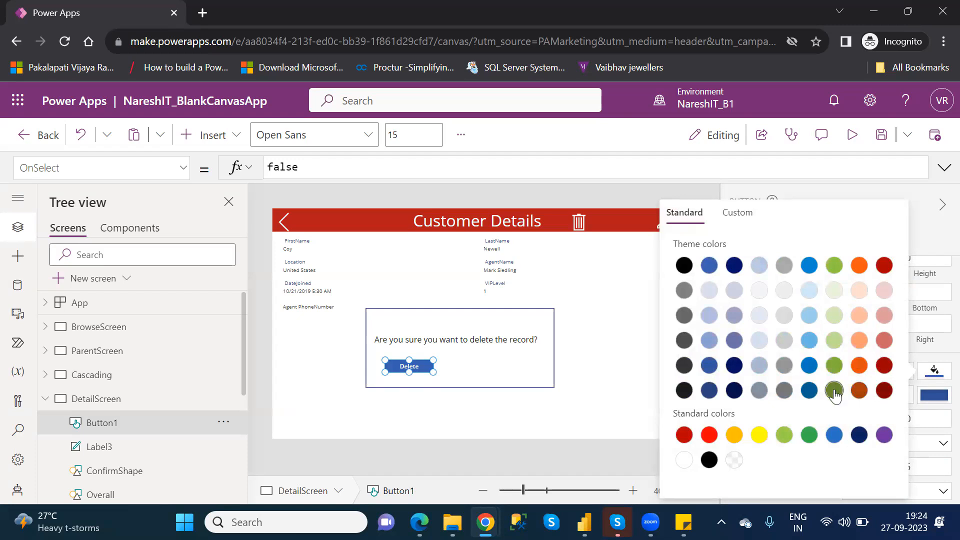
left_click(835, 365)
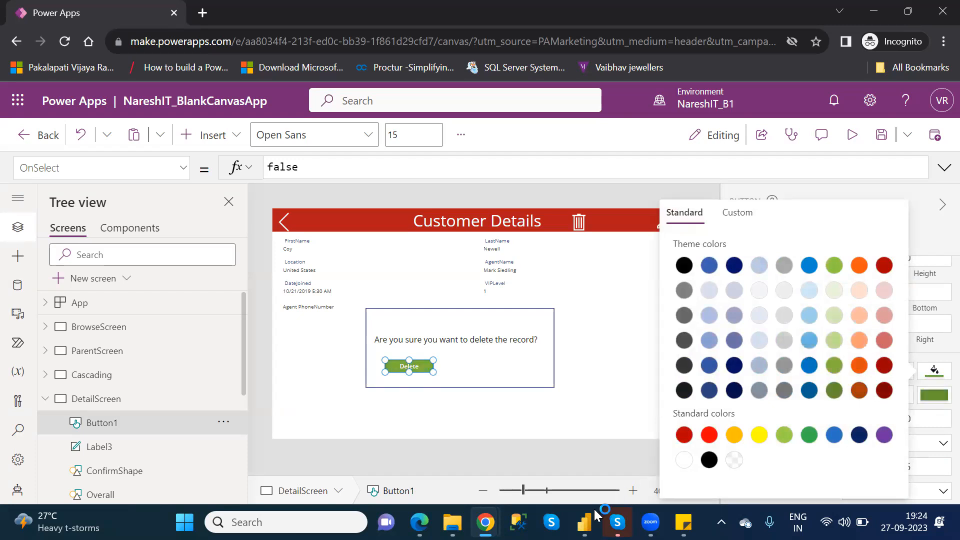
Check the Save button's colour in Power BI Desktop, and give the Delete button the custom dark green fill 45690F in Power Apps.
left_click(584, 522)
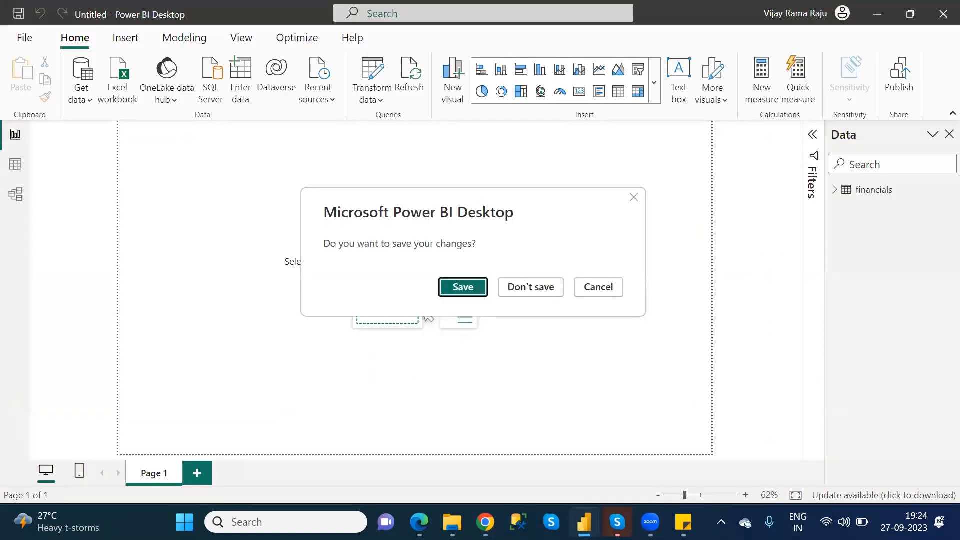
key("alt+Tab")
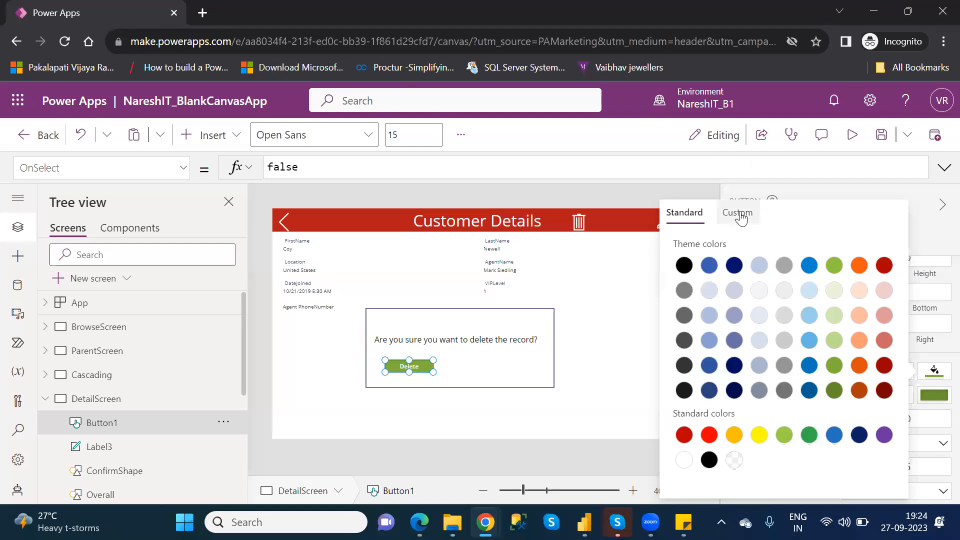
left_click(738, 213)
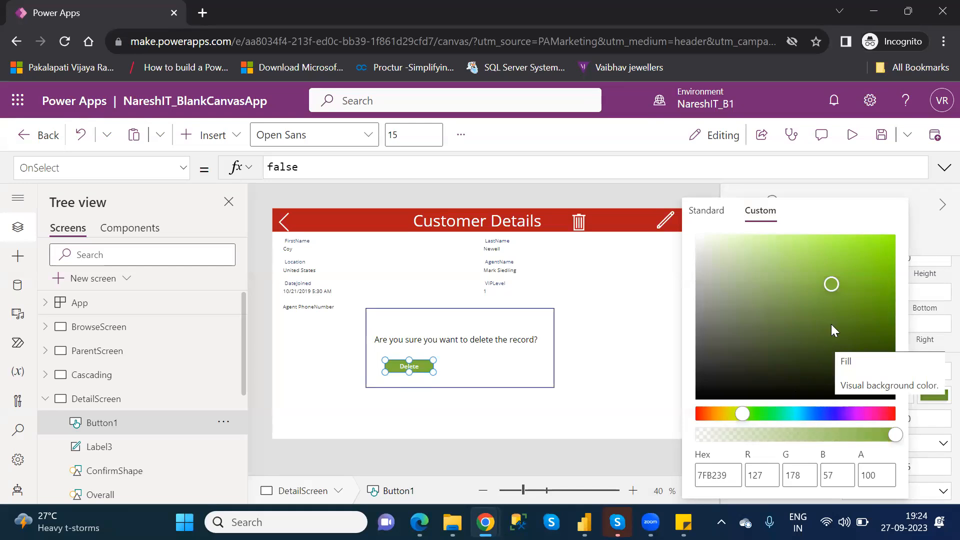
left_click(812, 342)
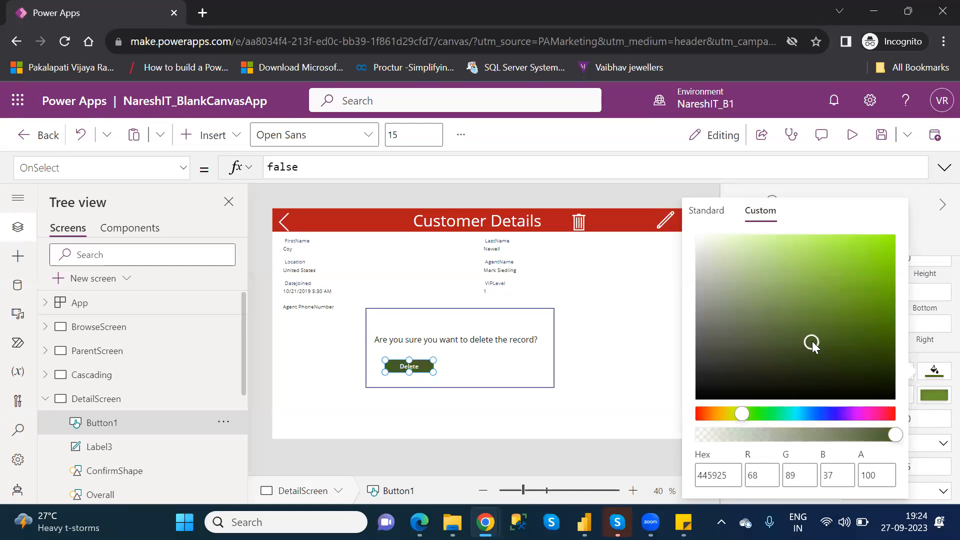
left_click(825, 319)
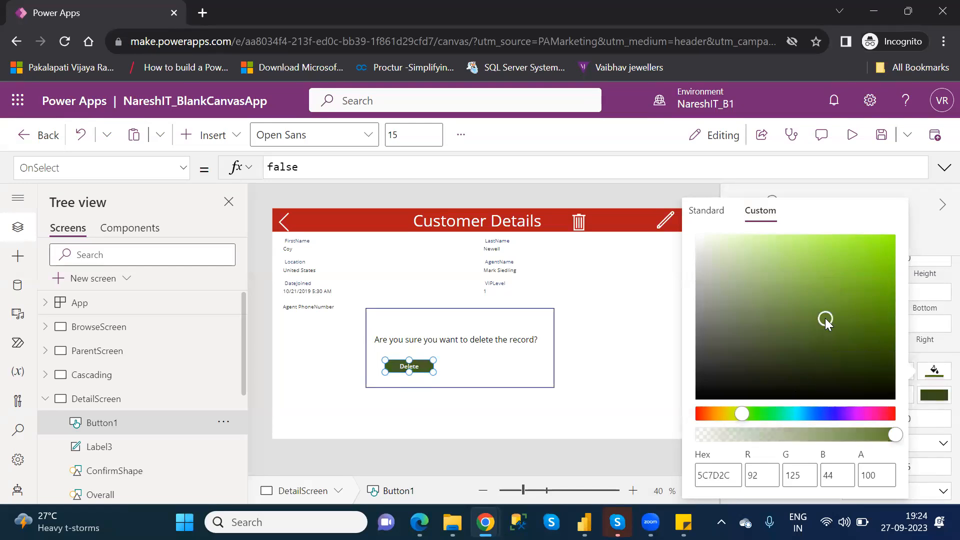
left_click(852, 326)
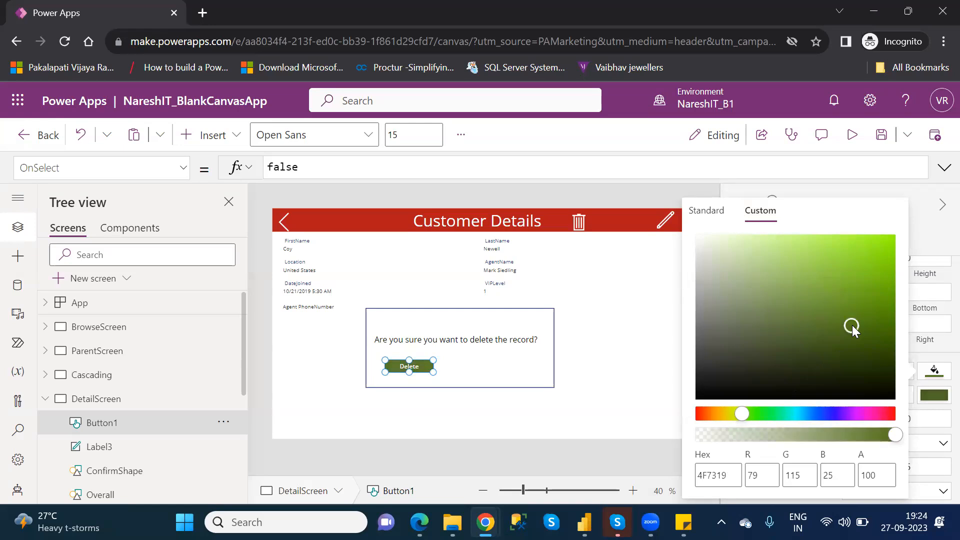
left_click(869, 332)
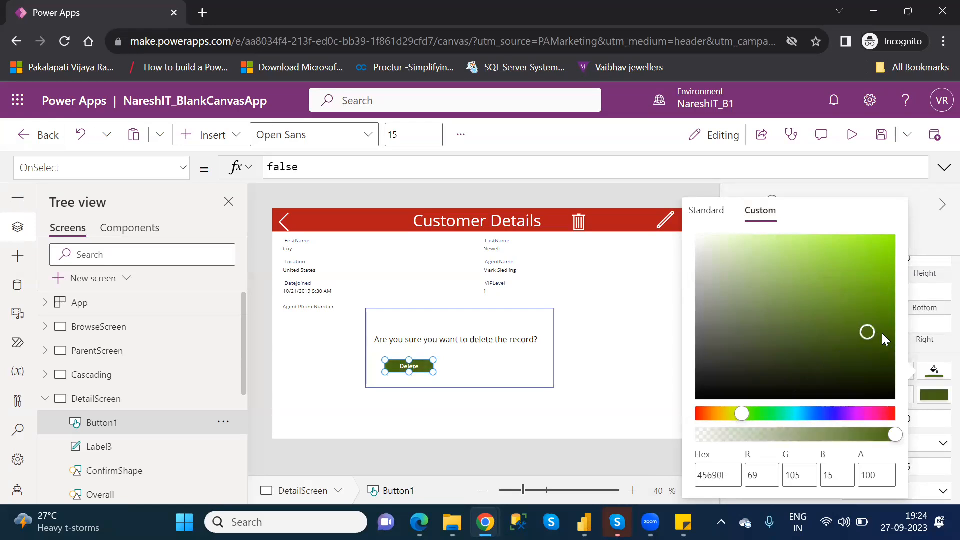
Change the Delete button's fill to the custom dark green 406607 and rename its control as Delete.
left_click(882, 333)
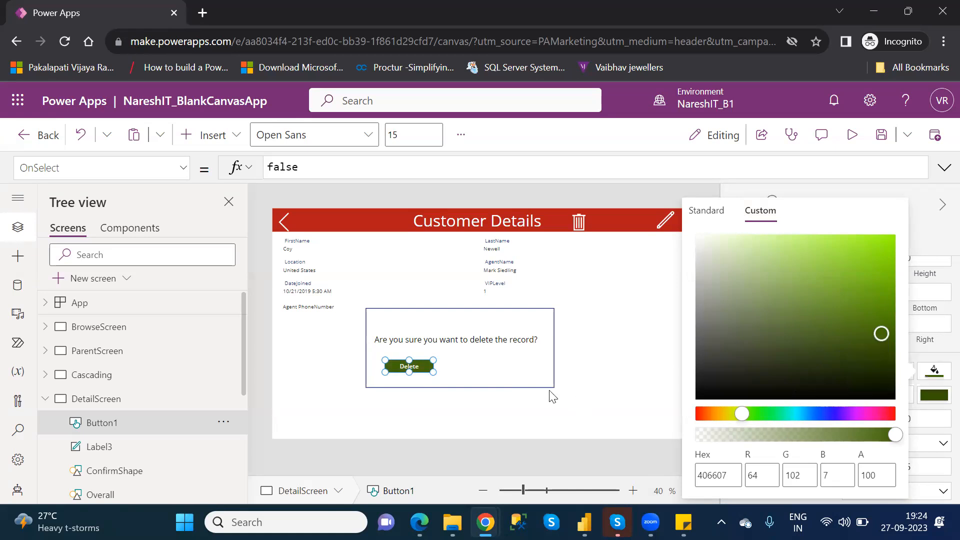
left_click(498, 361)
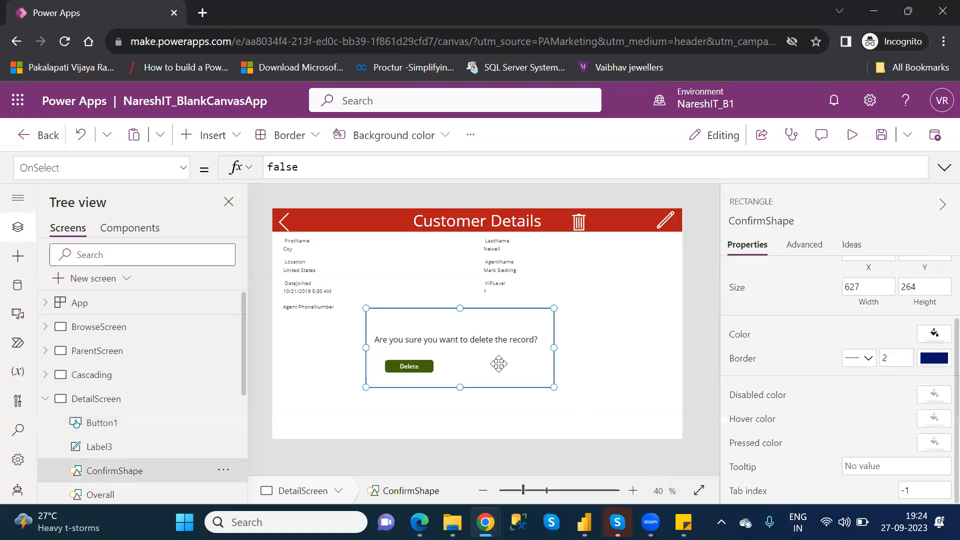
double_click(145, 426)
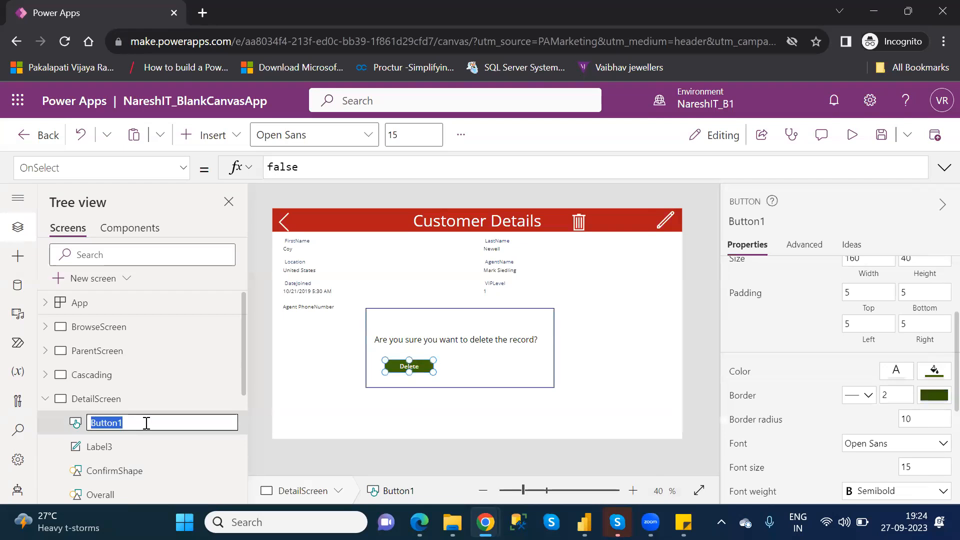
type("Delete")
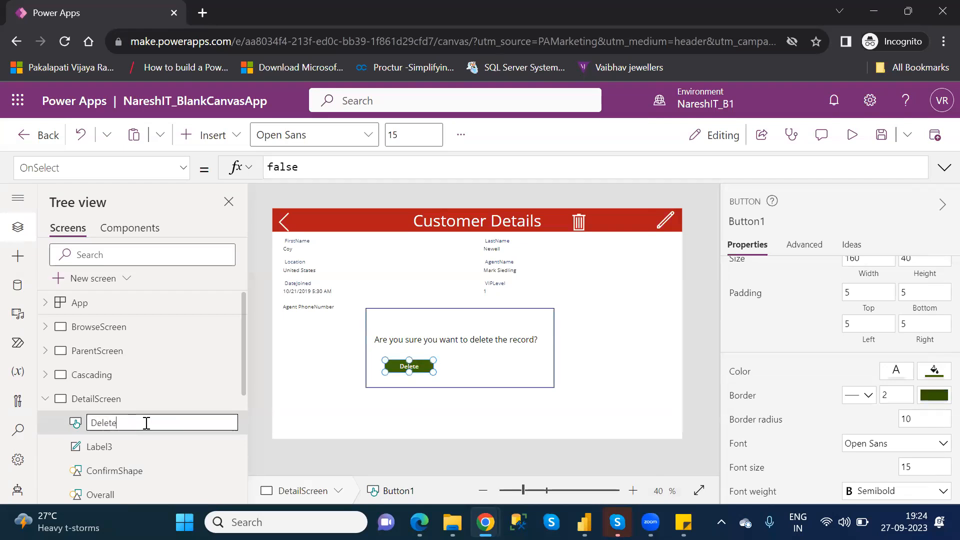
key("Return")
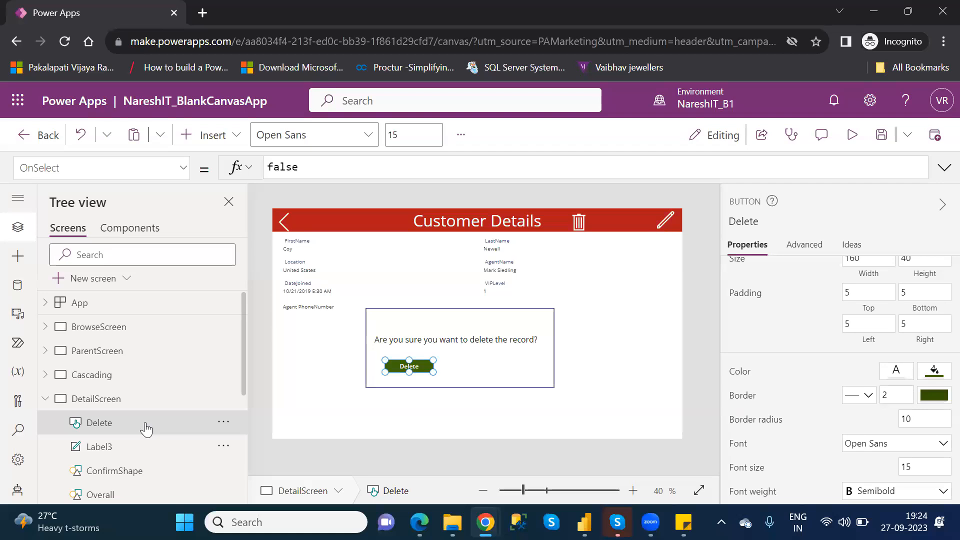
Duplicate the Delete button, place the copy beside it at about X 603, Y 506, and set its text to "No".
key("ctrl+c")
key("ctrl+v")
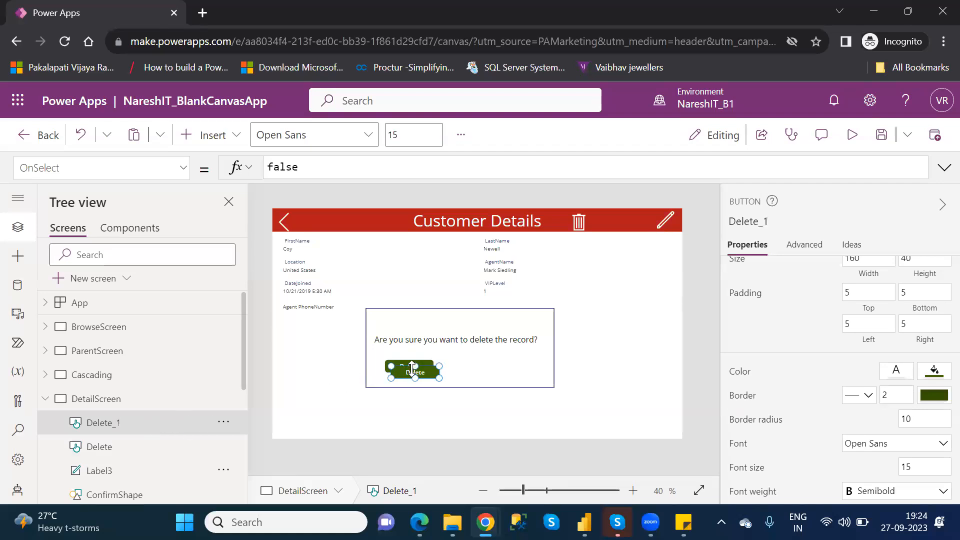
left_click_drag(411, 369, 493, 370)
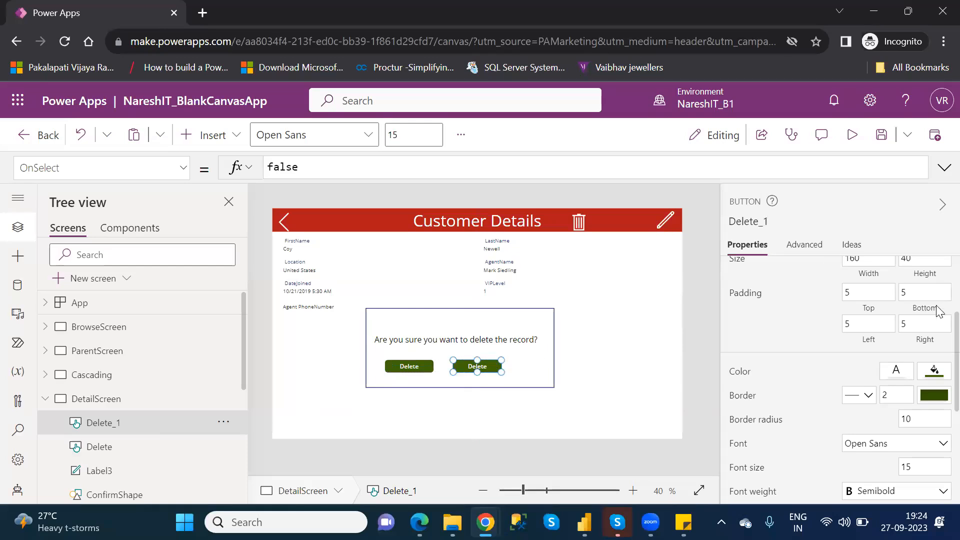
scroll(939, 306, "up", 3)
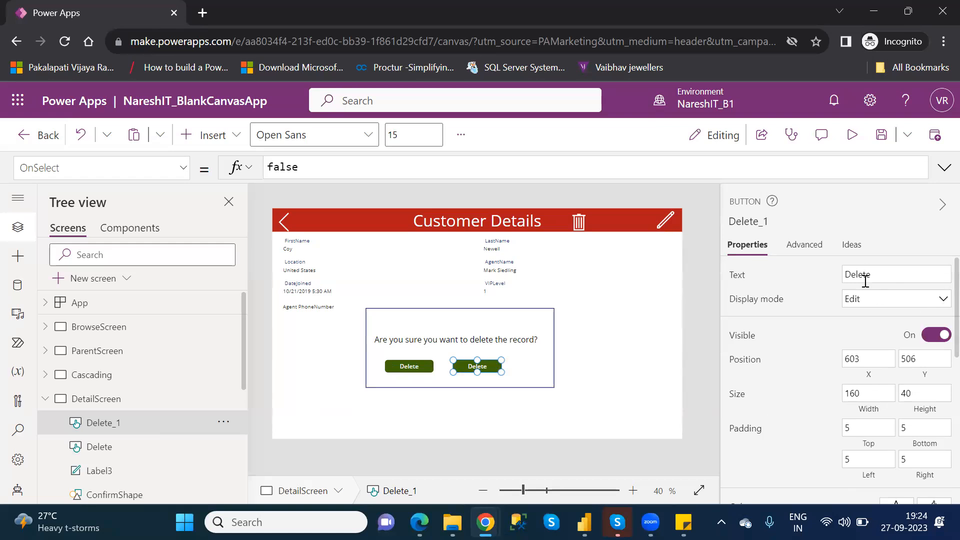
left_click(861, 278)
type("No")
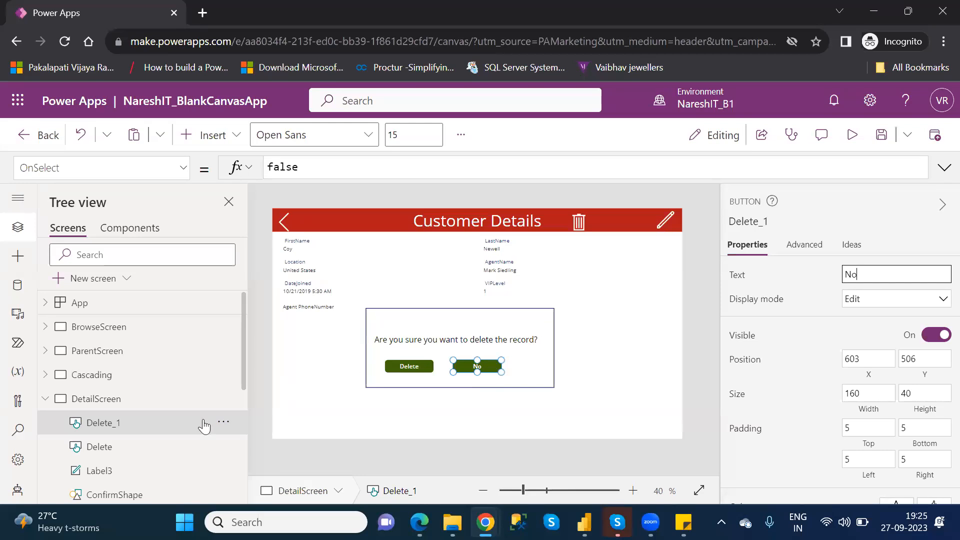
Cut the whole formula Remove(Table1,Gallery2.Selected);Navigate(BrowseScreen) out of the trash icon's OnSelect property.
left_click_drag(244, 380, 256, 453)
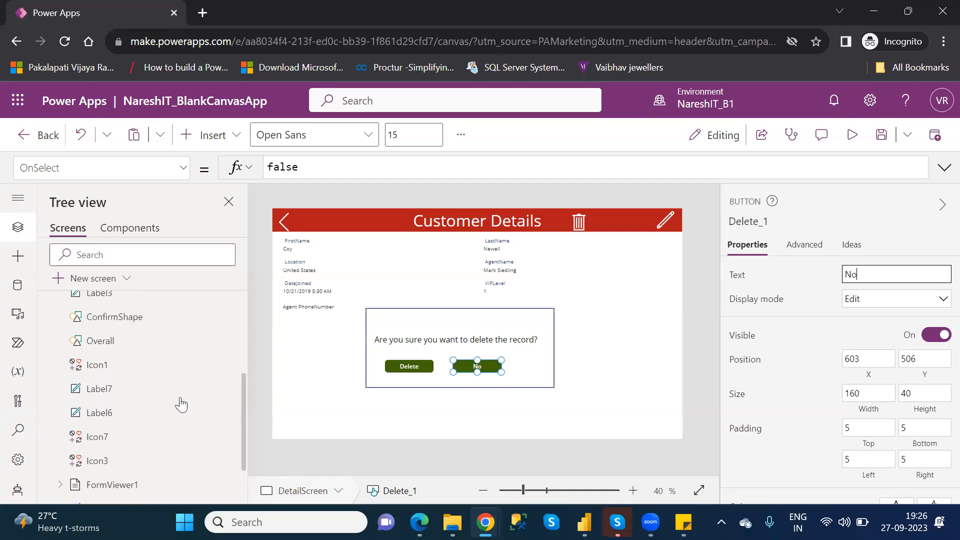
left_click(114, 368)
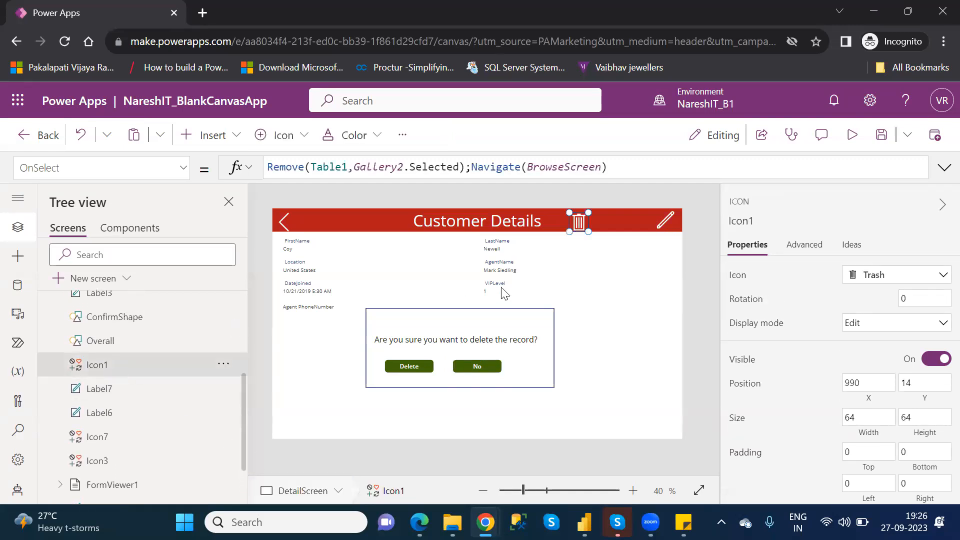
left_click_drag(619, 168, 270, 164)
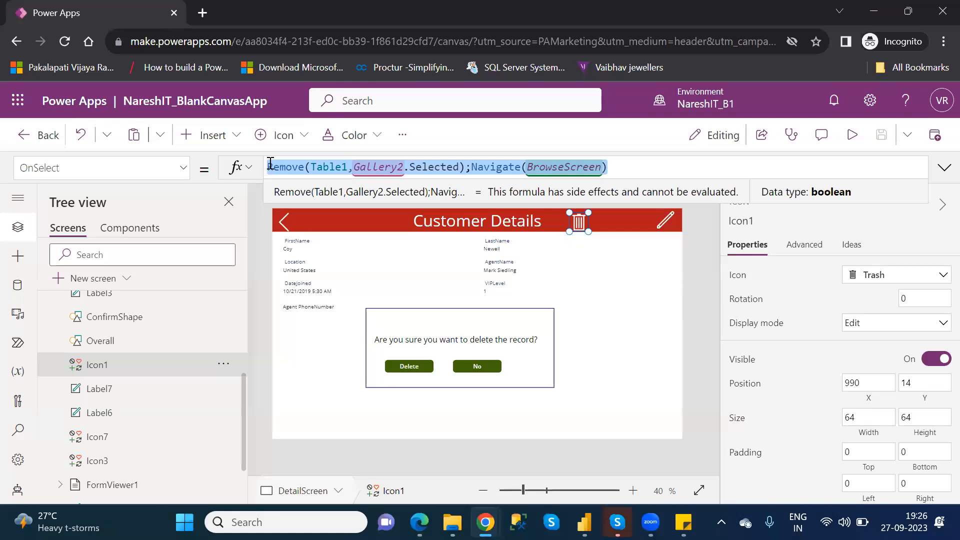
key("Delete")
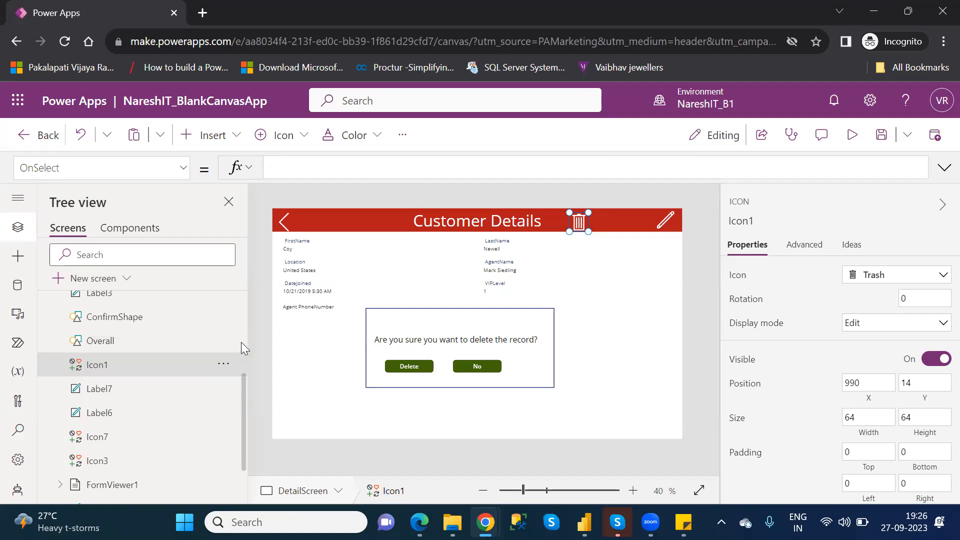
Rename the copied button control Delete_1 as NO.
scroll(241, 342, "up", 5)
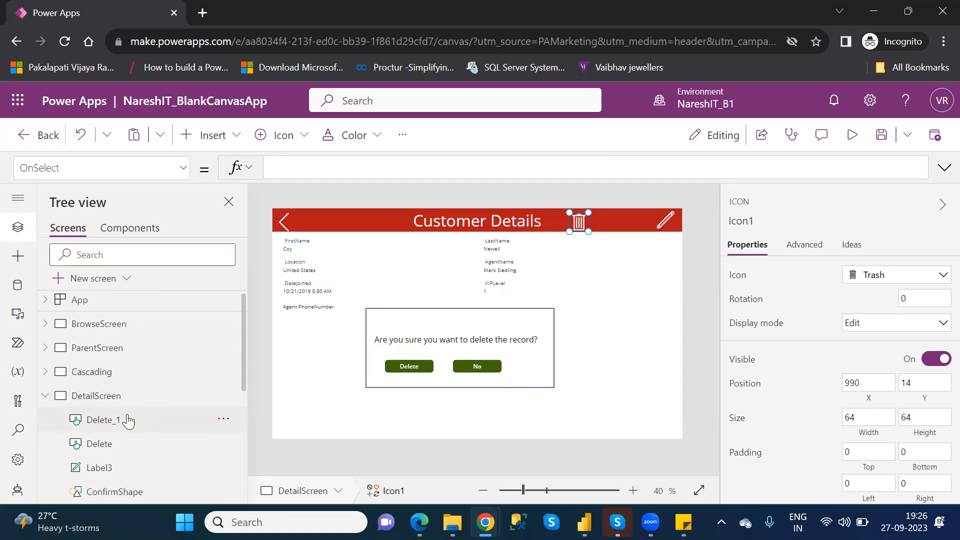
left_click(128, 421)
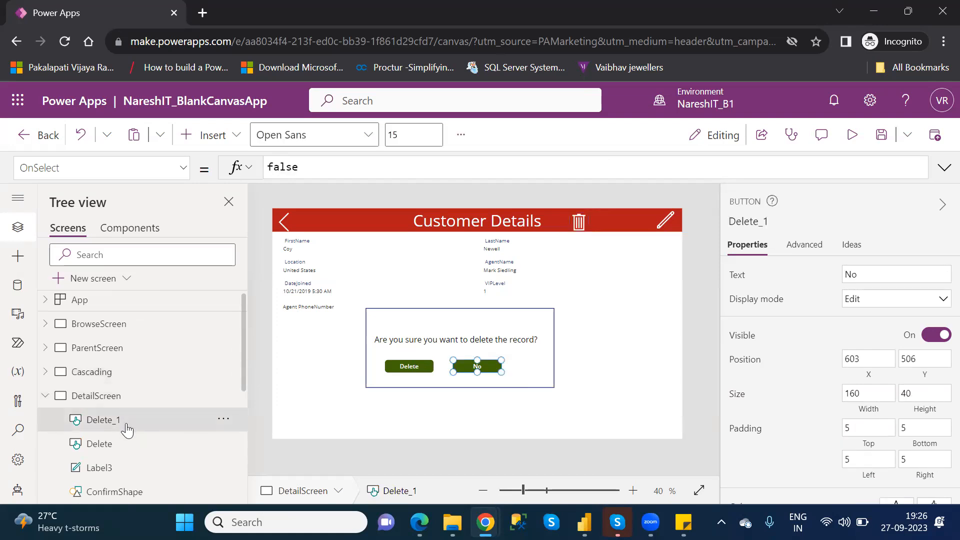
double_click(127, 423)
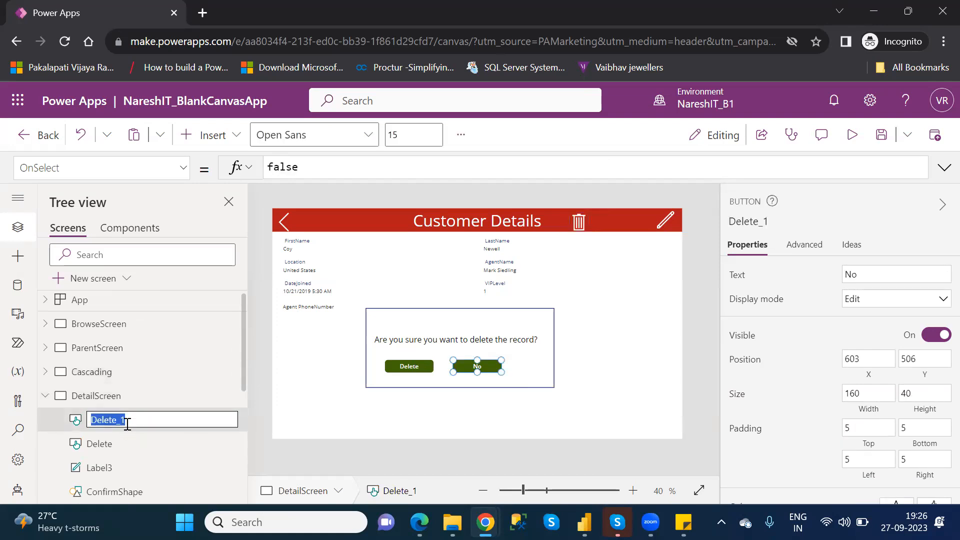
type("NO")
key("Return")
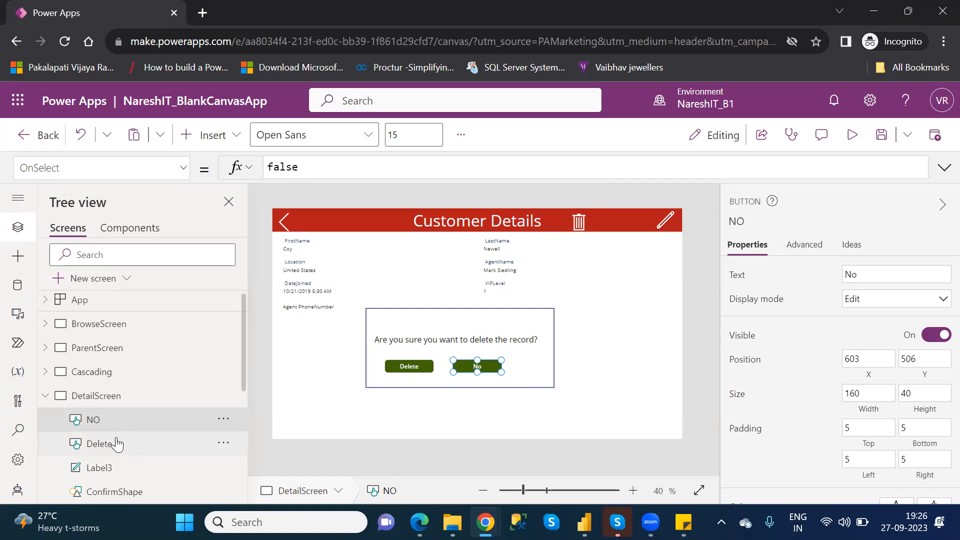
Replace the Delete button's OnSelect formula with the cut Remove(Table1,Gallery2.Selected);Navigate(BrowseScreen).
left_click(117, 444)
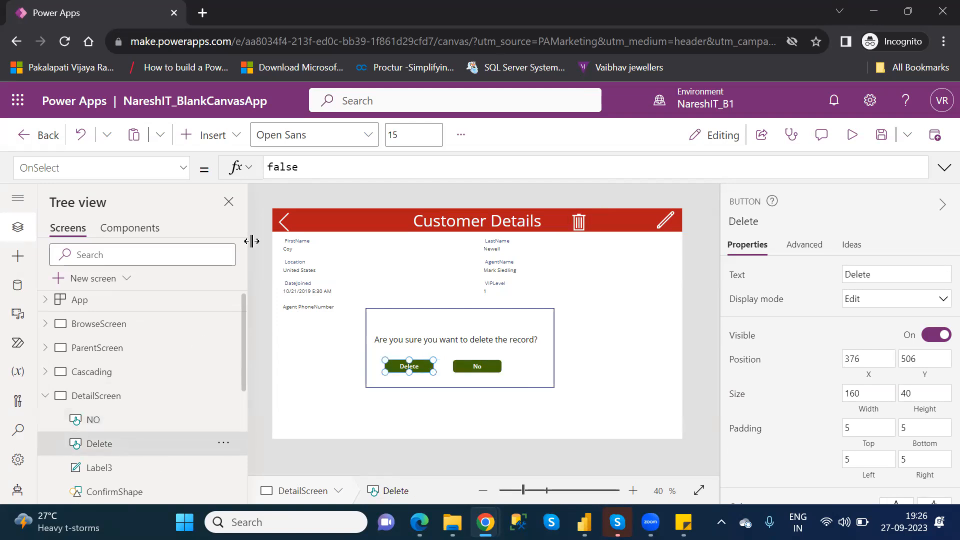
double_click(279, 168)
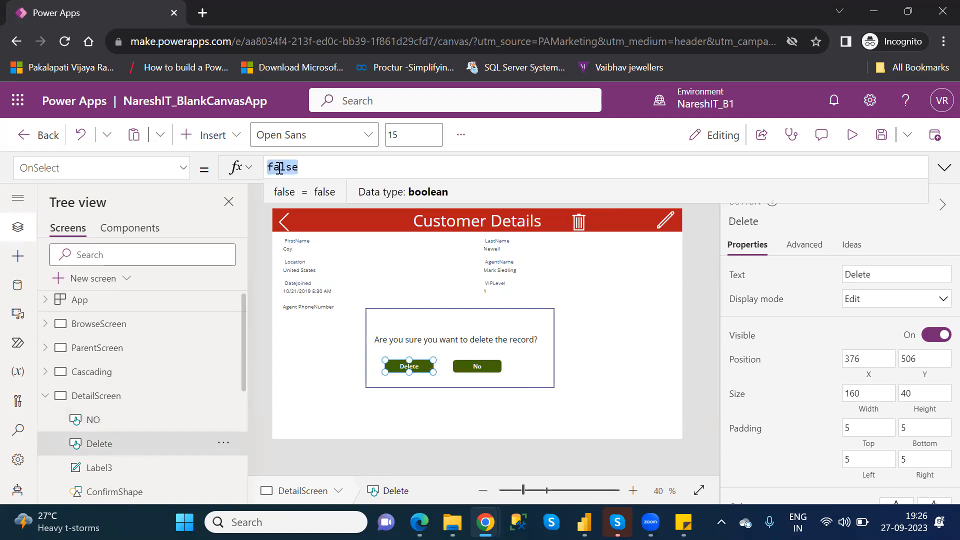
key("ctrl+v")
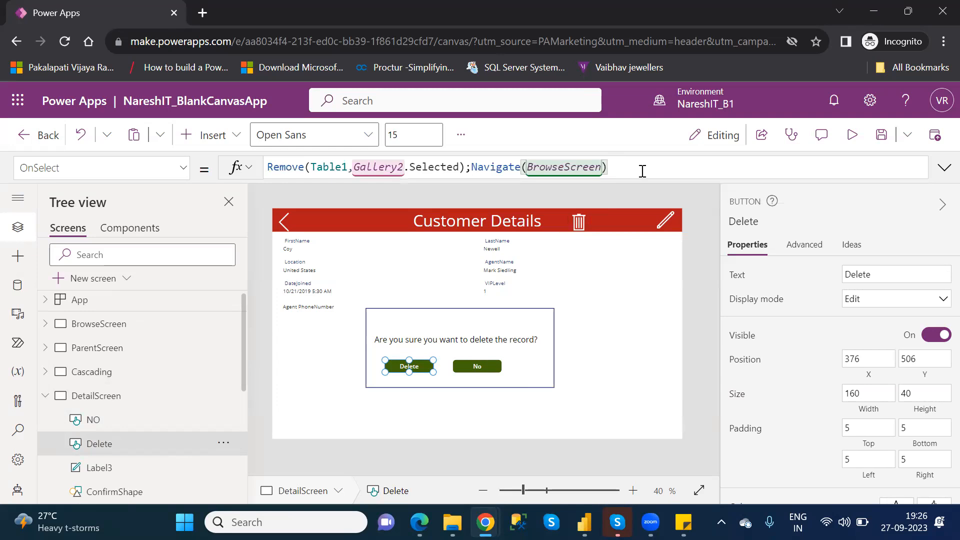
Select the No button in the confirmation popup.
left_click(477, 367)
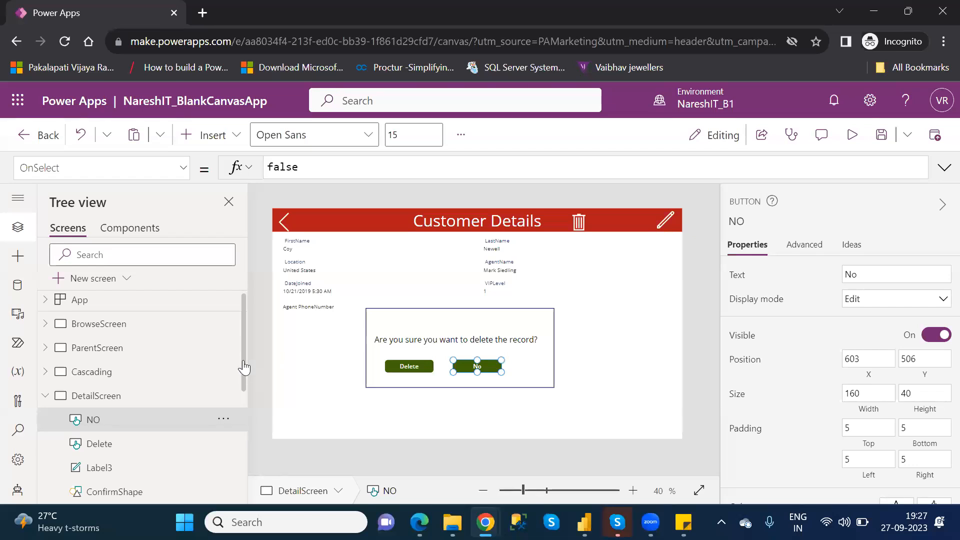
Group the popup controls NO, Delete, Label3, ConfirmShape and Overall on DetailScreen.
scroll(244, 368, "down", 3)
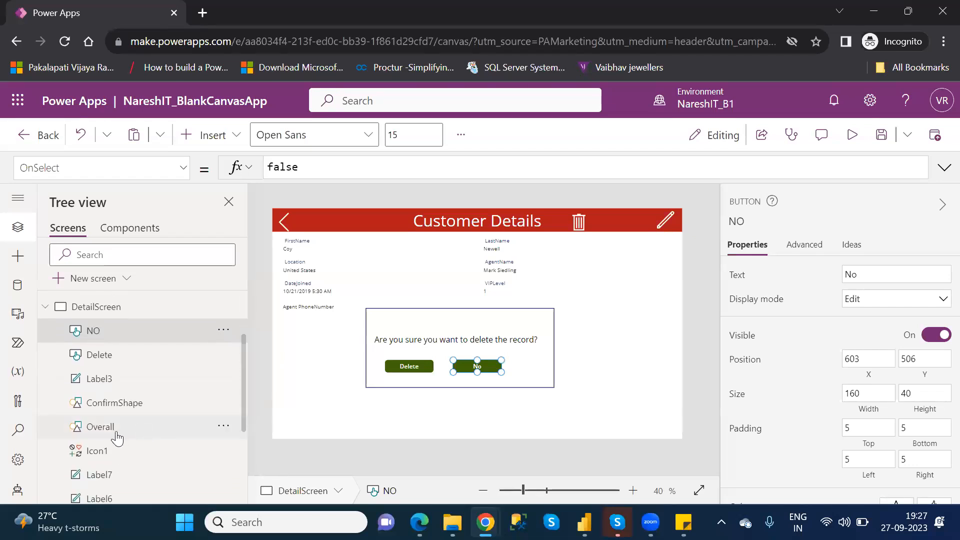
left_click(101, 427)
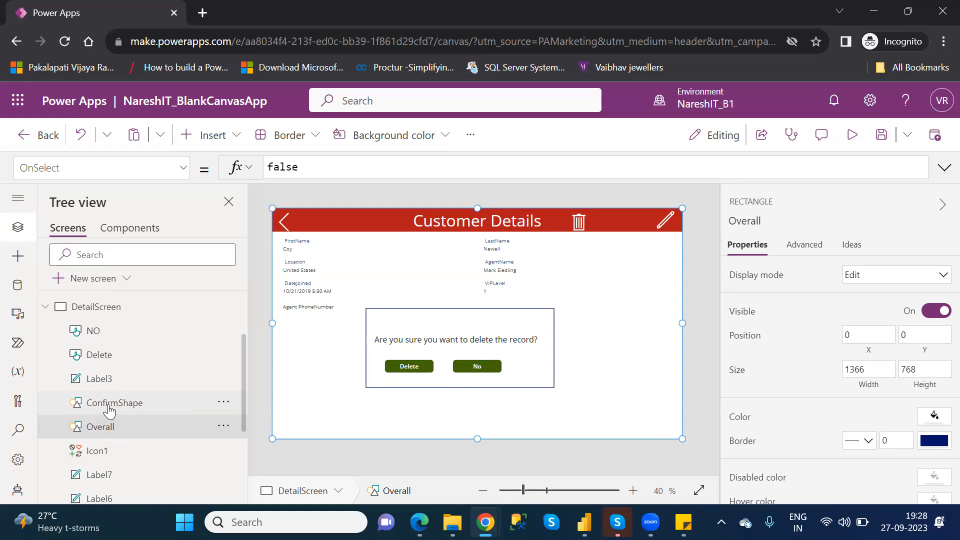
left_click(110, 411, "ctrl")
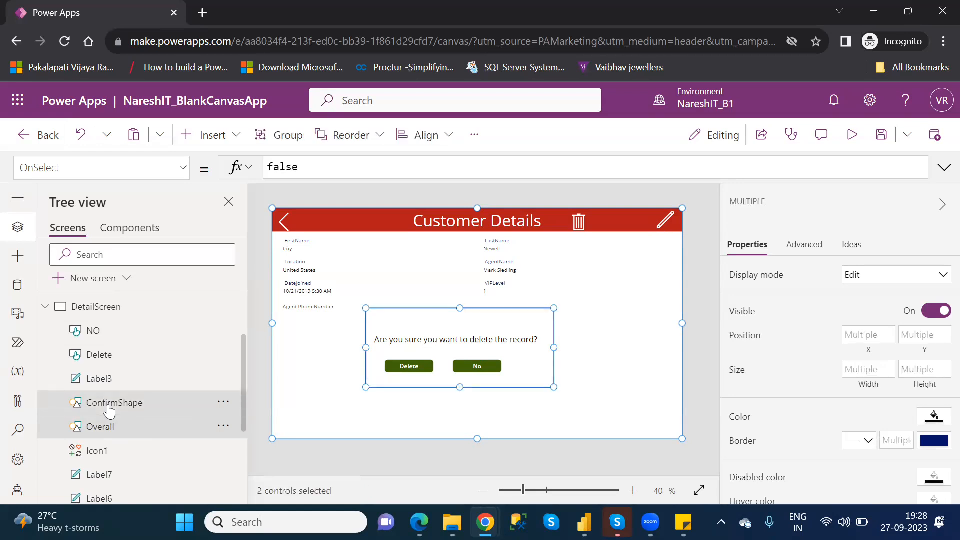
left_click(105, 383, "ctrl")
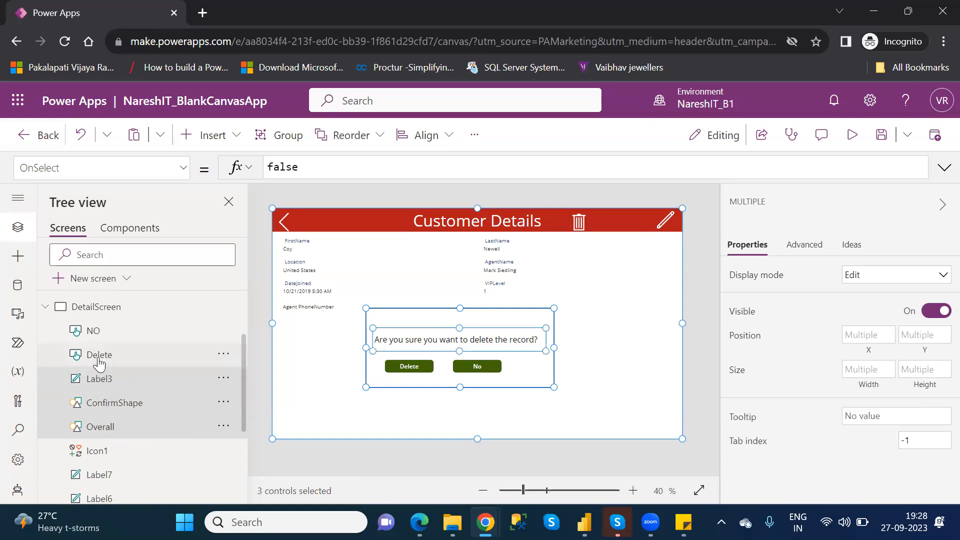
left_click(100, 358, "ctrl")
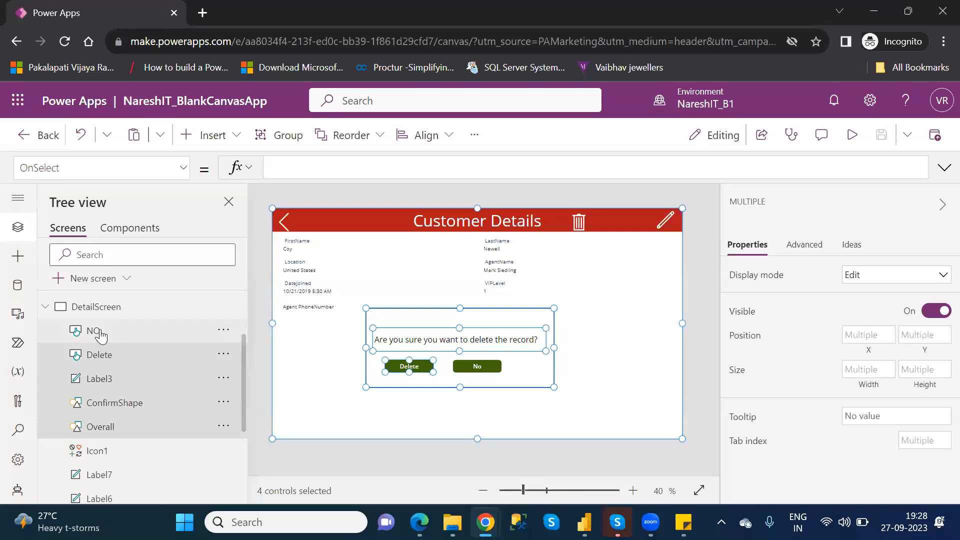
left_click(101, 335, "ctrl")
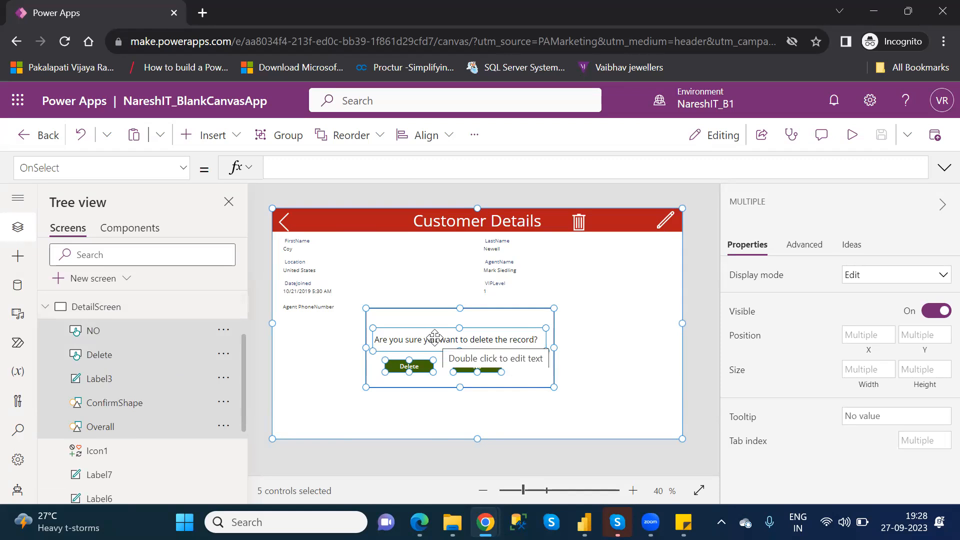
right_click(434, 337)
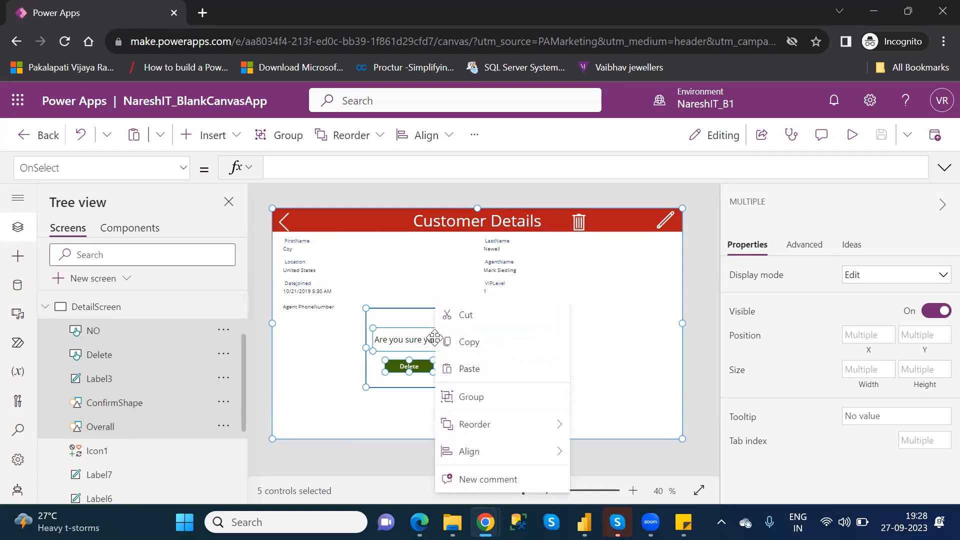
right_click(388, 338)
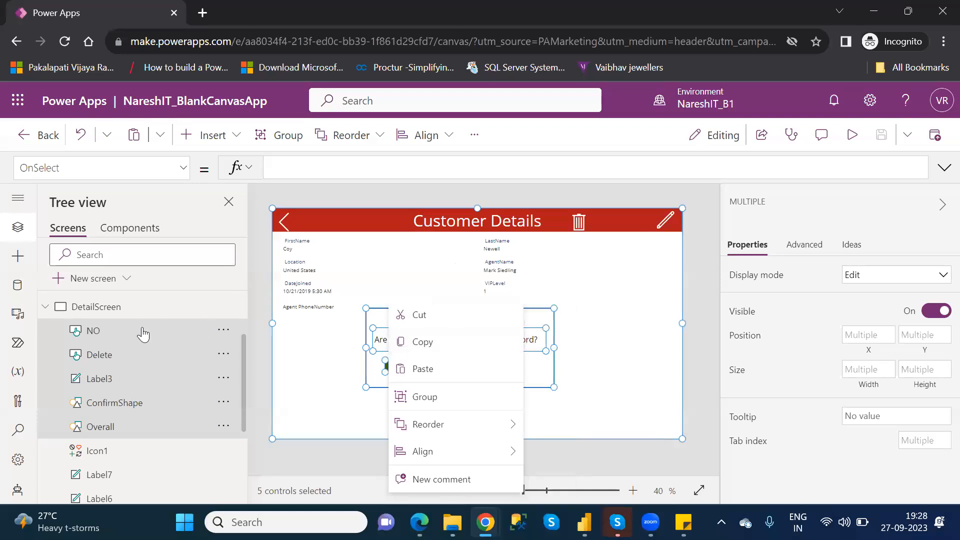
right_click(94, 334)
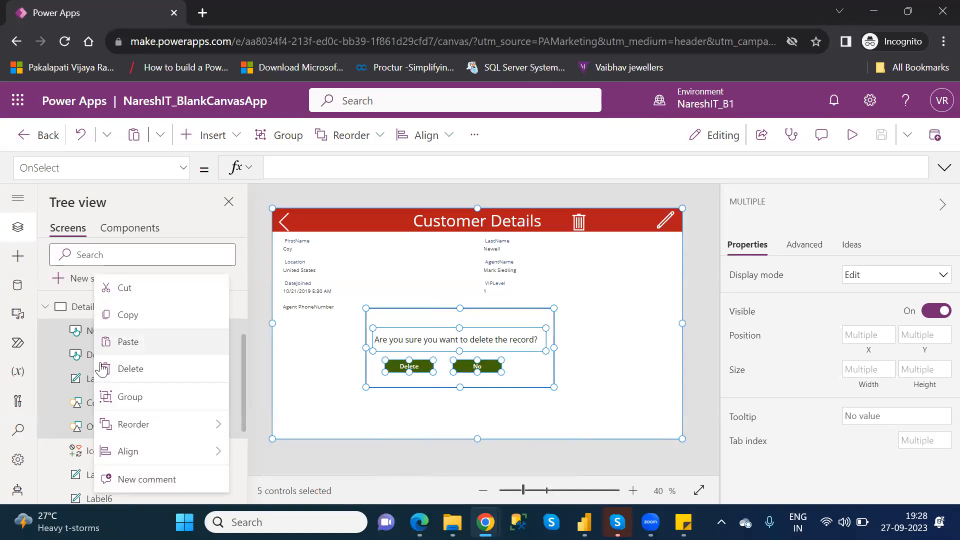
left_click(131, 398)
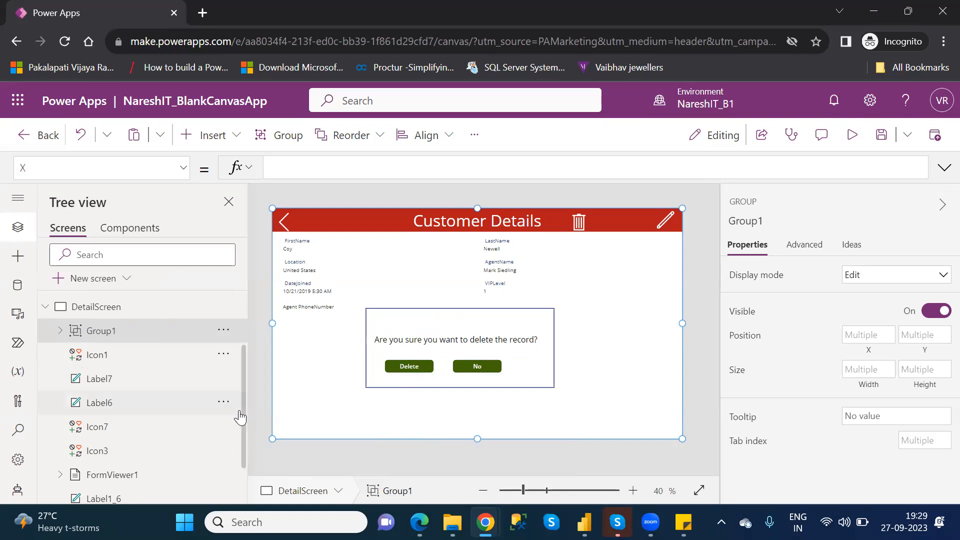
Examine the controls listed under DetailScreen, including the data cards of FormViewer1 and the members of Group1.
left_click_drag(244, 427, 245, 452)
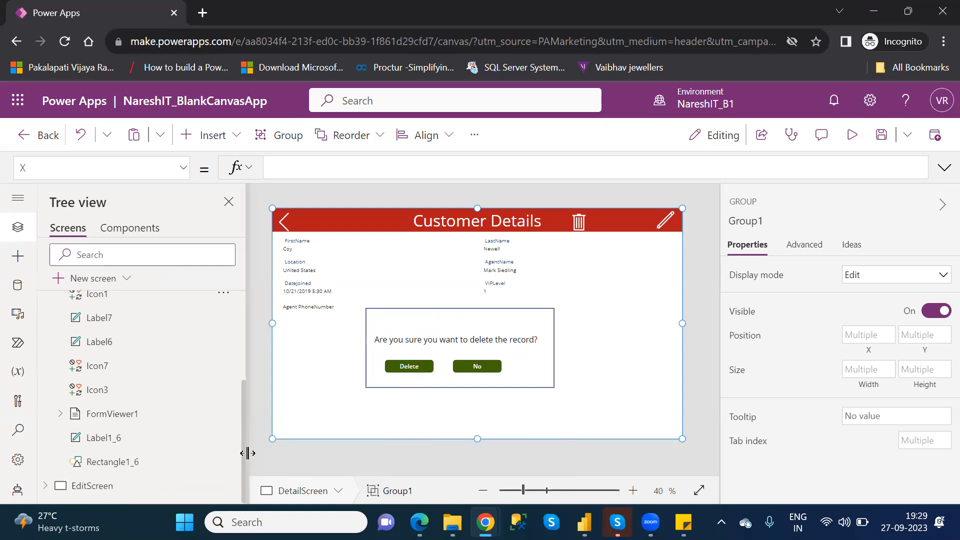
left_click(56, 417)
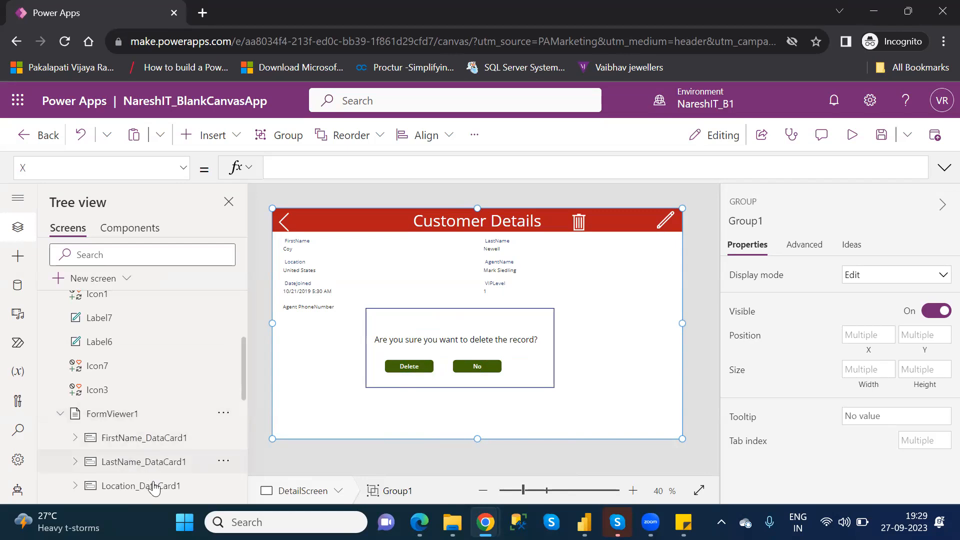
left_click(58, 415)
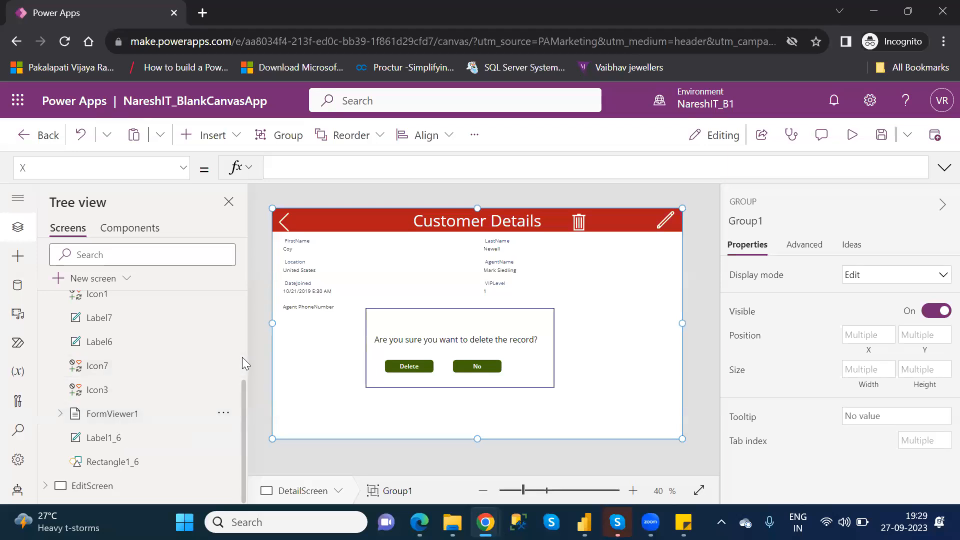
scroll(242, 357, "up", 3)
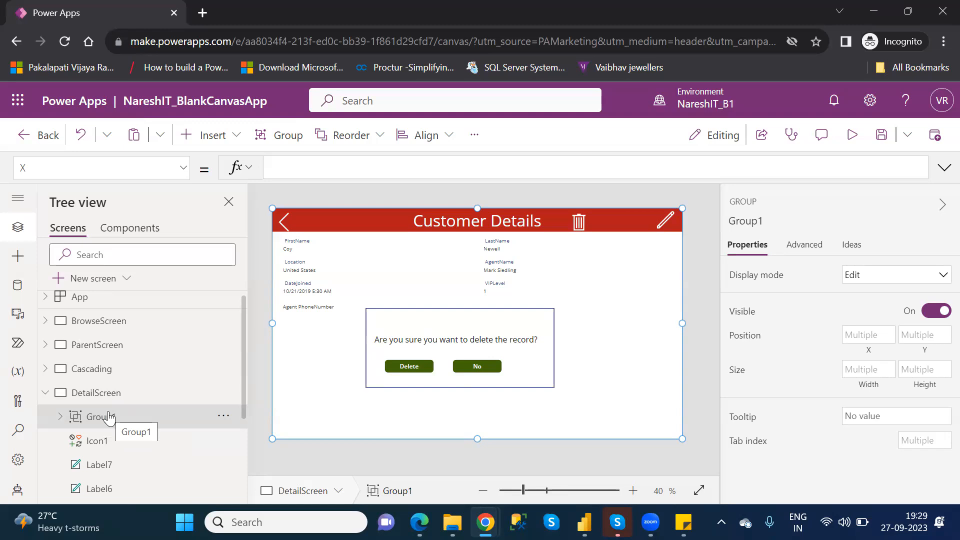
left_click(60, 417)
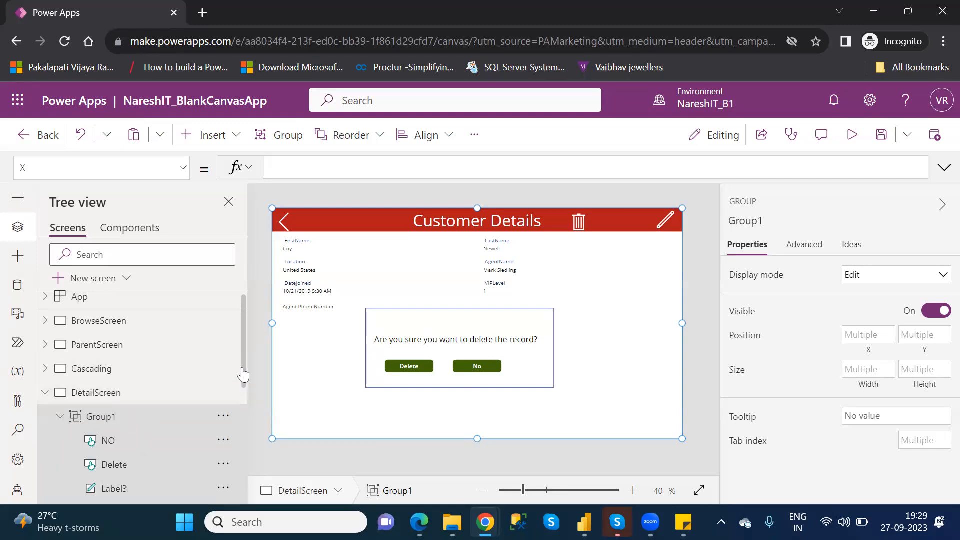
left_click_drag(244, 380, 258, 420)
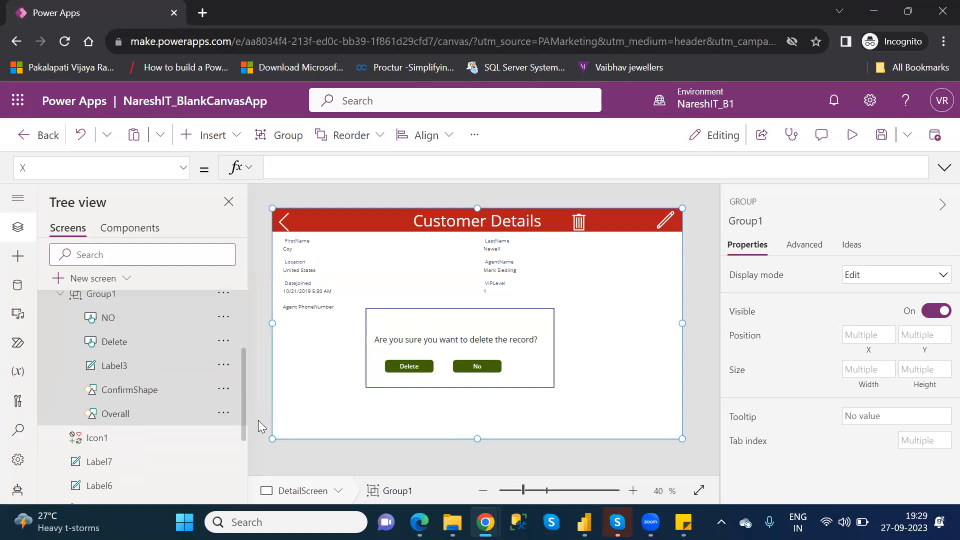
left_click_drag(258, 420, 264, 398)
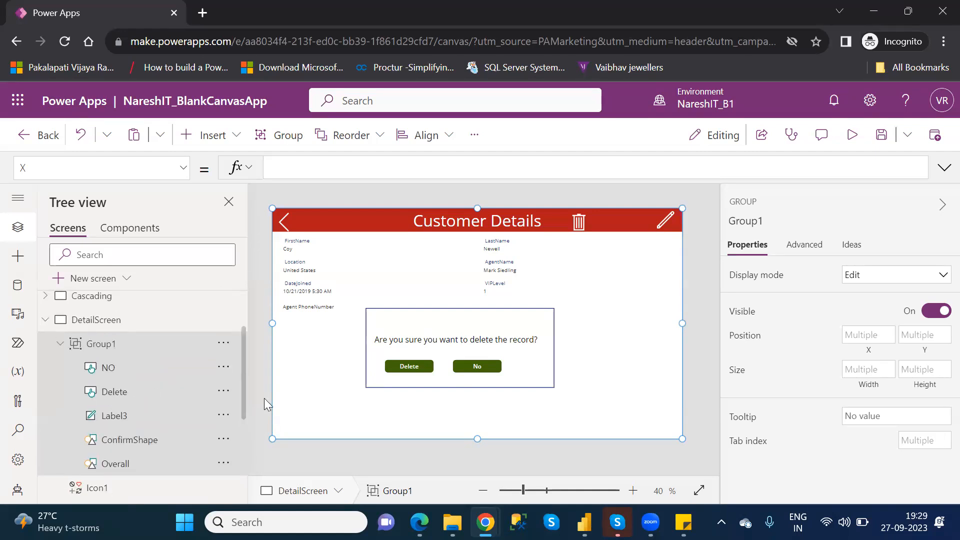
left_click(60, 344)
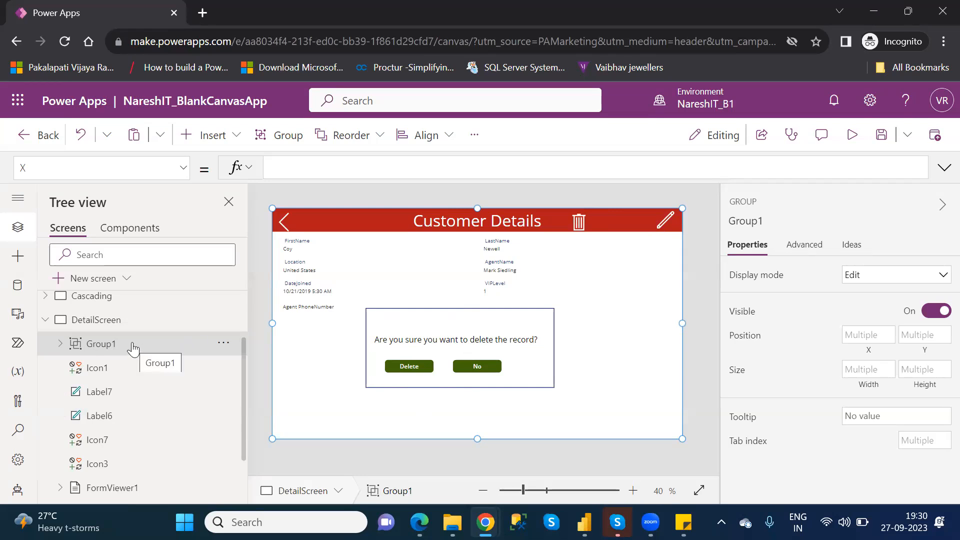
Set the Visible property of Group1 to false.
left_click(183, 168)
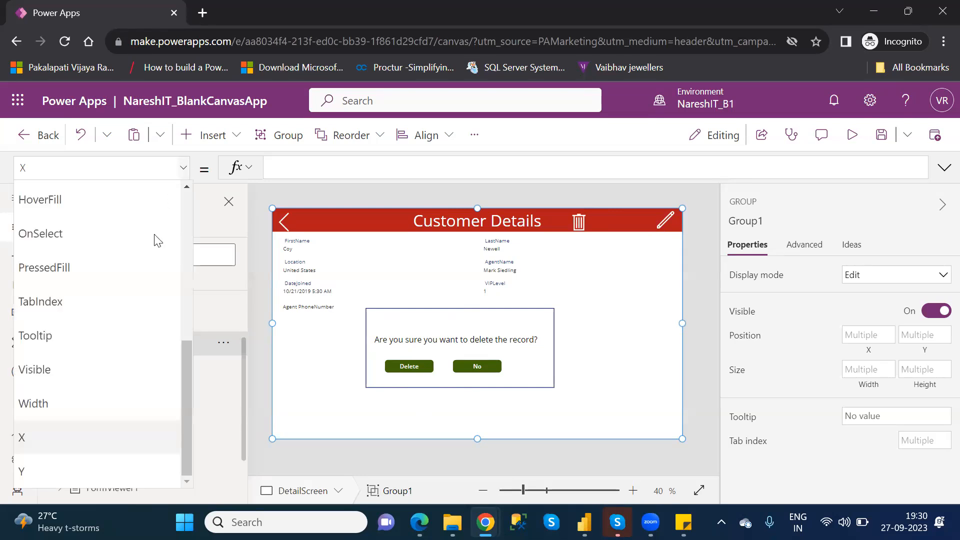
left_click(60, 369)
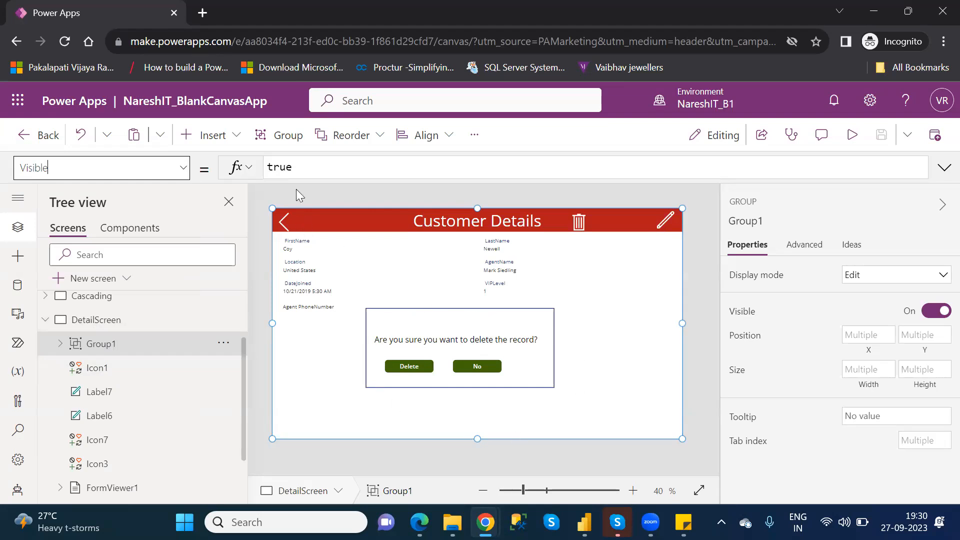
double_click(280, 168)
type("f")
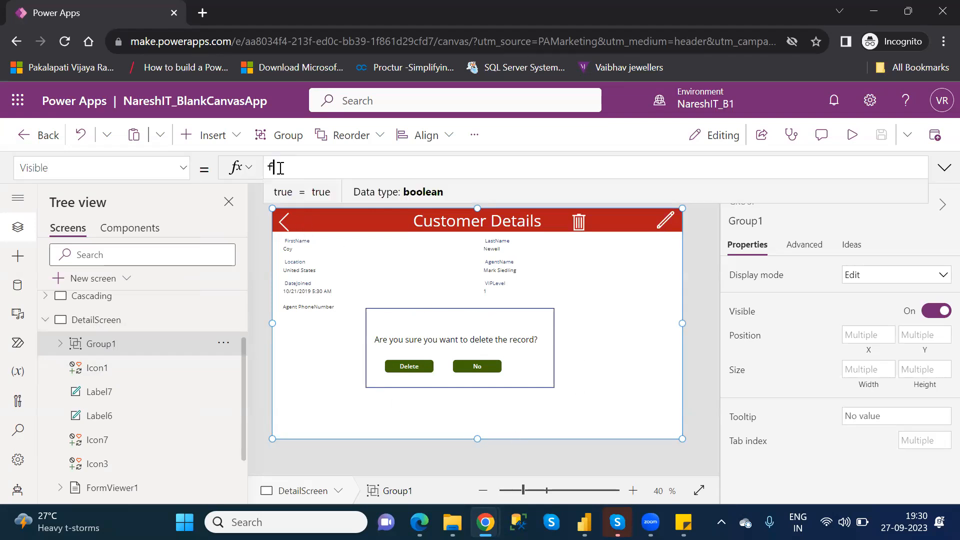
type("alse")
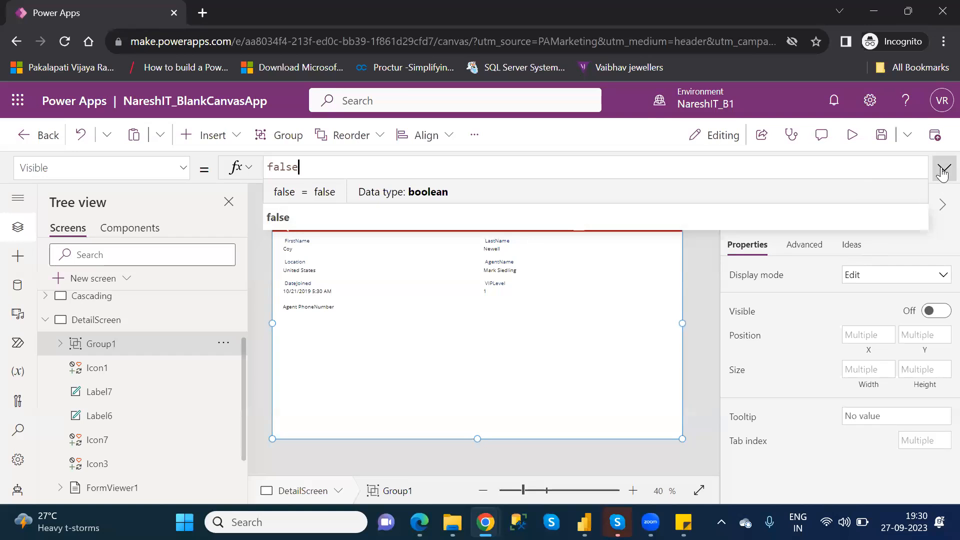
left_click(944, 168)
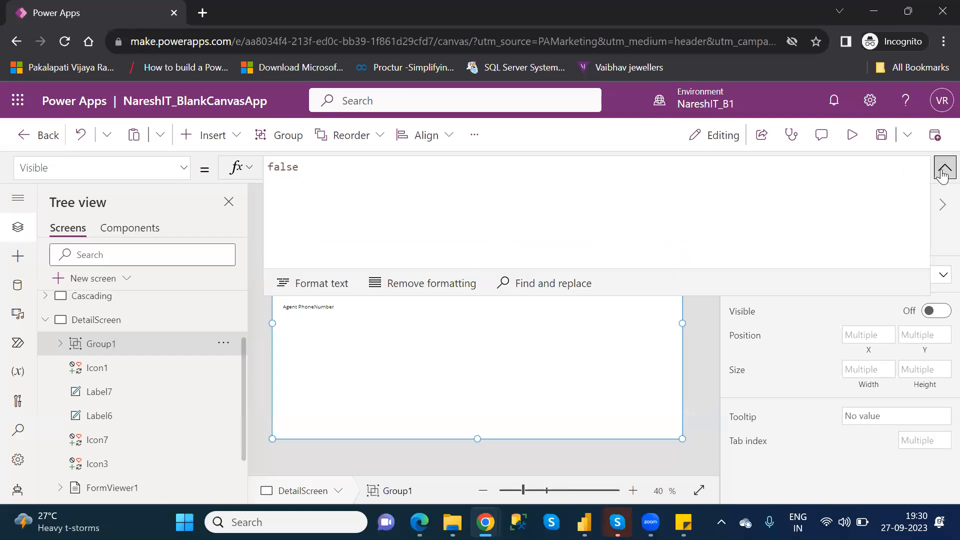
left_click(944, 168)
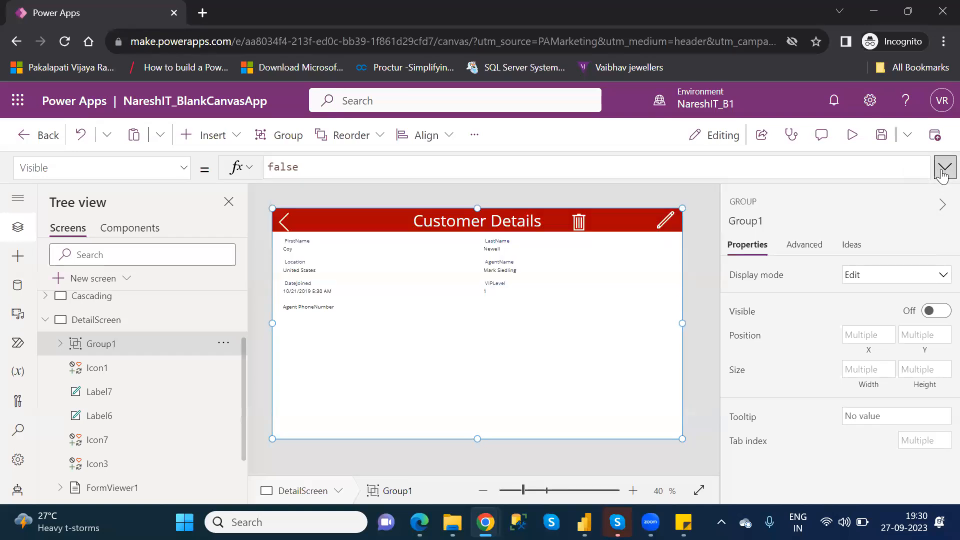
Set the trash icon's OnSelect formula to UpdateContext({ConfrmText:true}).
left_click(579, 220)
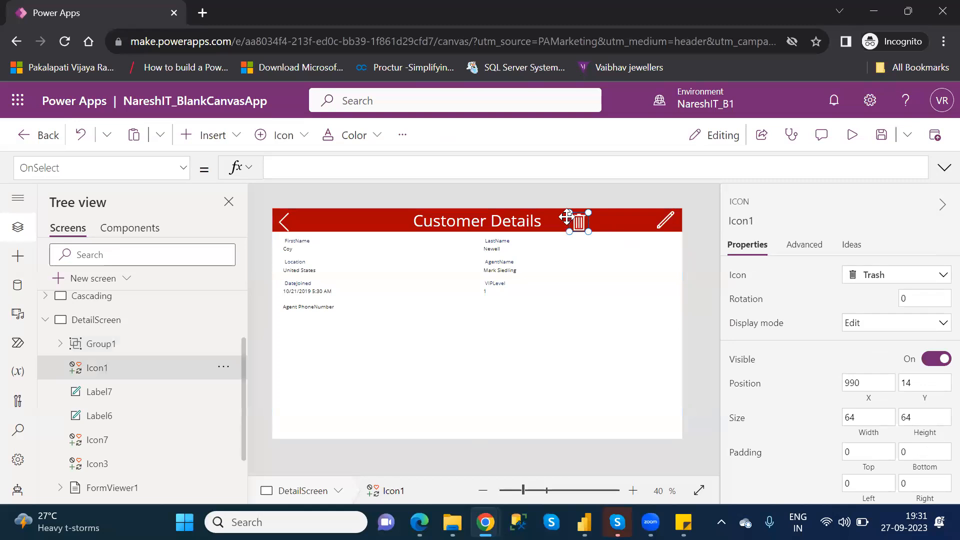
left_click(427, 168)
type("update")
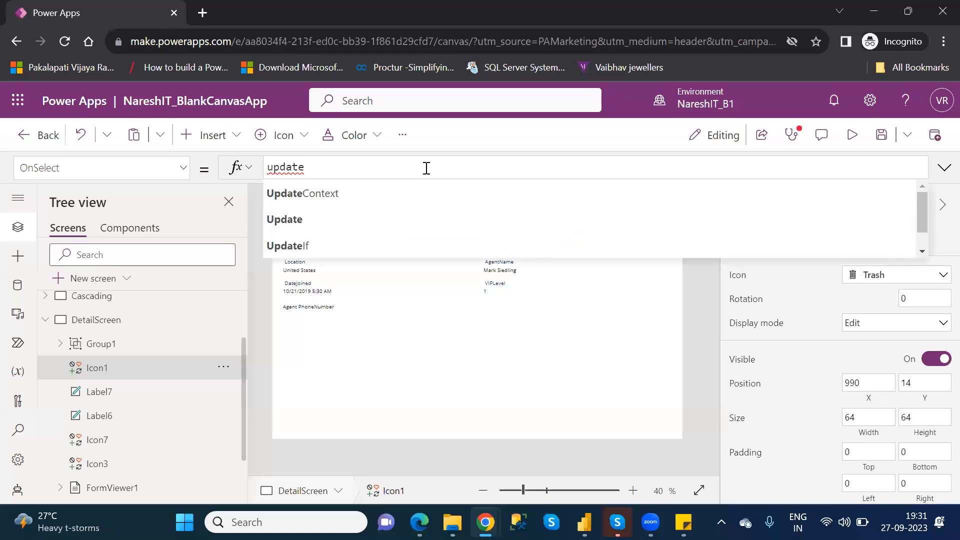
key("Tab")
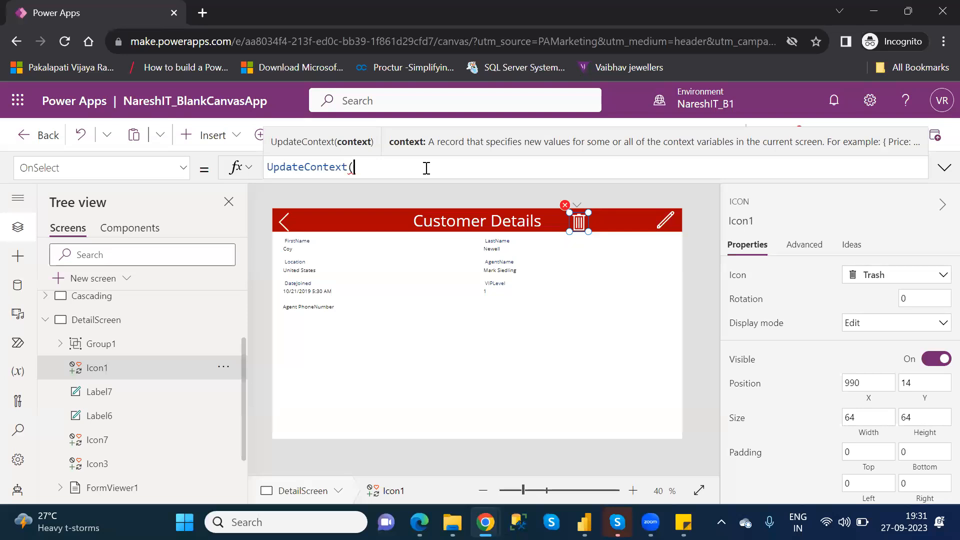
type("{")
type("Co")
type("nf")
type("rm")
type("m")
key("BackSpace")
type("Test")
key("BackSpace")
key("BackSpace")
type("xt")
double_click(406, 168)
type("true")
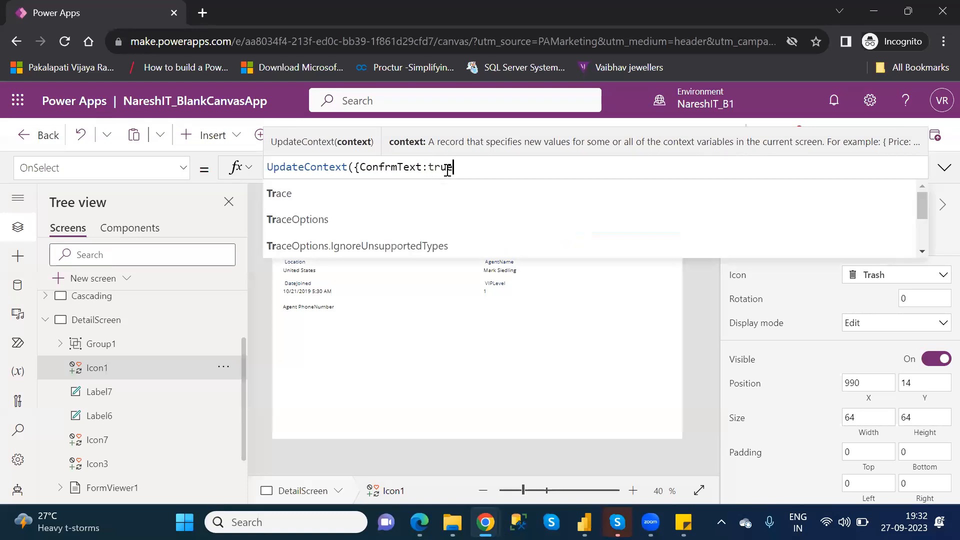
left_click(447, 169)
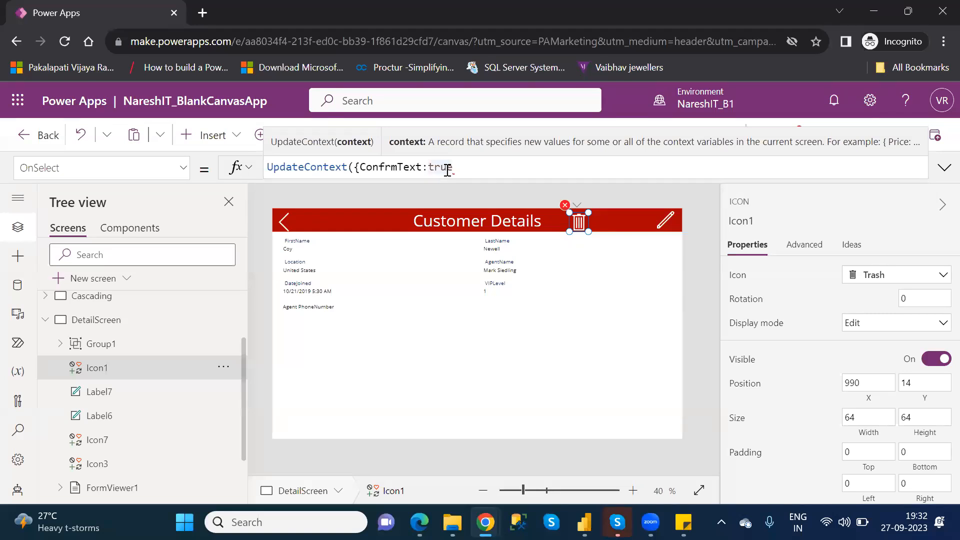
key("End")
type("})")
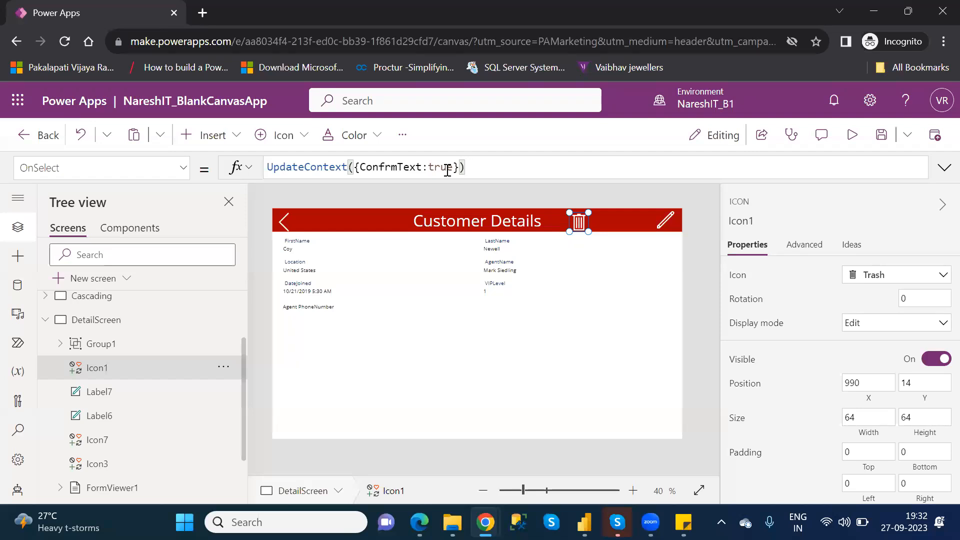
Set the Visible property of Group1 to true.
left_click(119, 353)
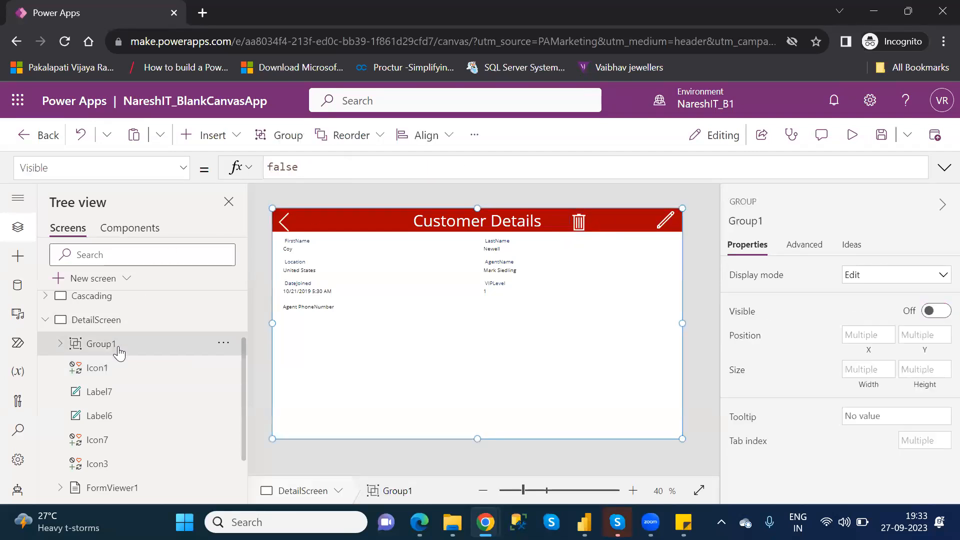
double_click(286, 166)
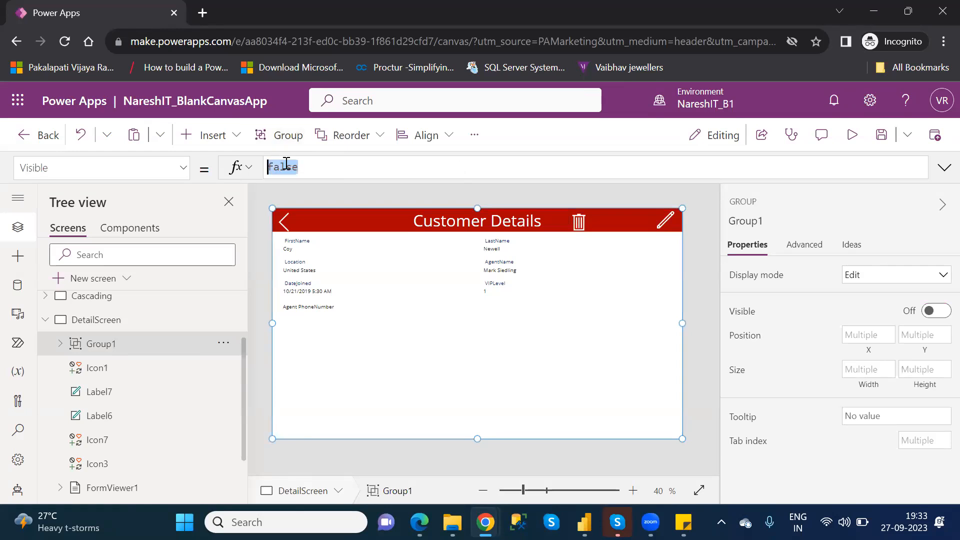
type("true")
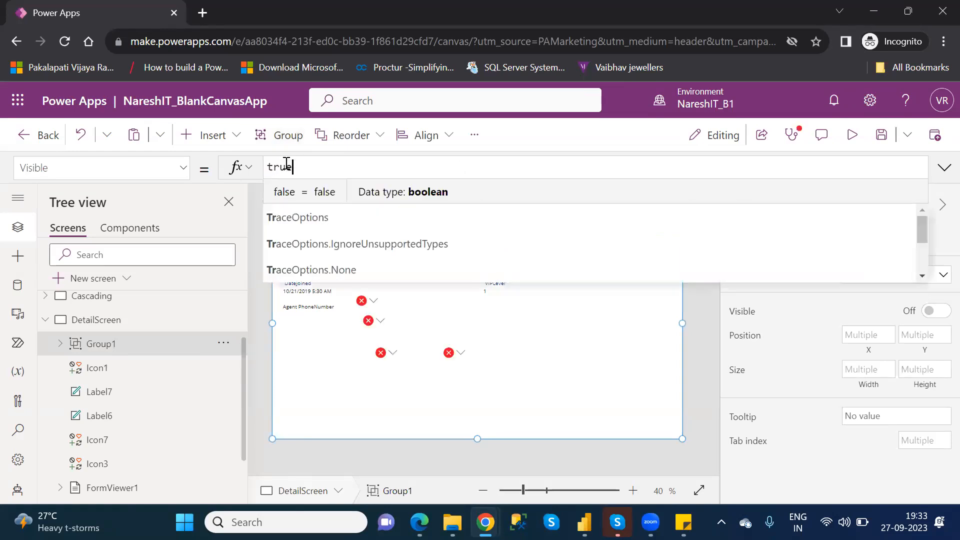
left_click(282, 220)
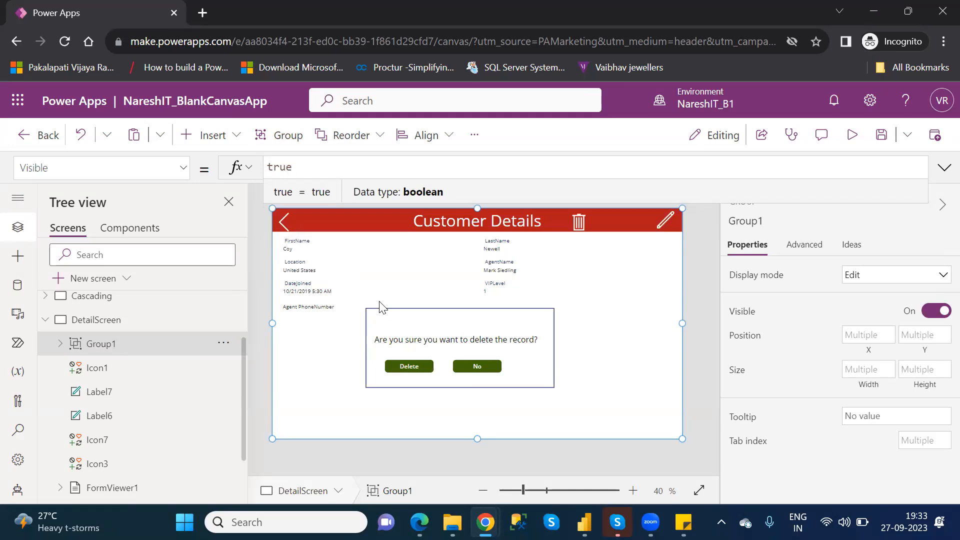
Insert UpdateContext({ConfrmText:false}); between the Remove and Navigate calls in the Delete button's OnSelect formula.
left_click(412, 366)
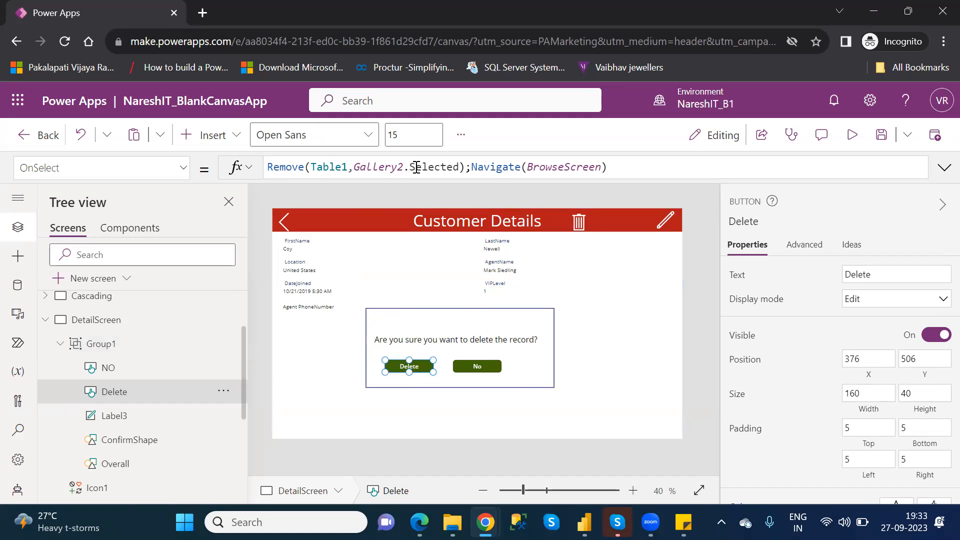
left_click(490, 364)
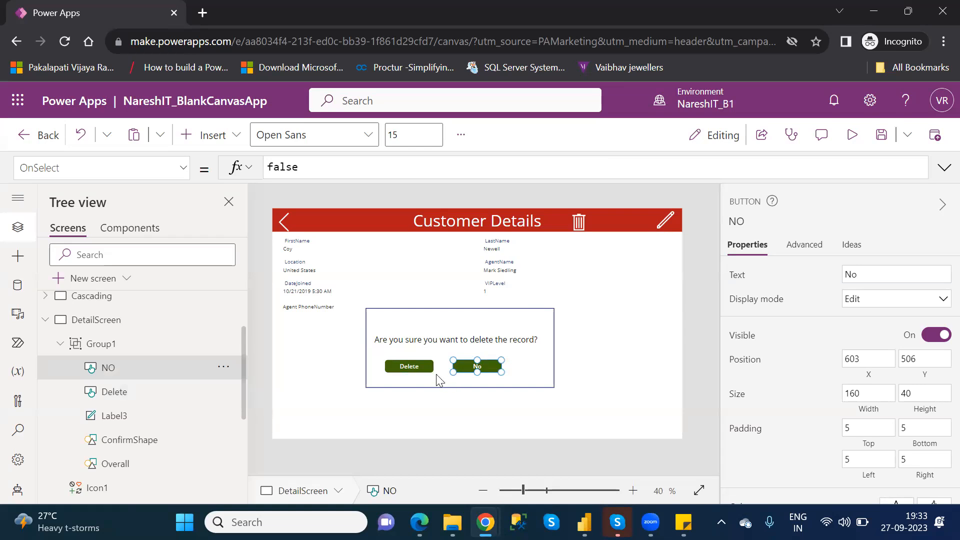
left_click(420, 367)
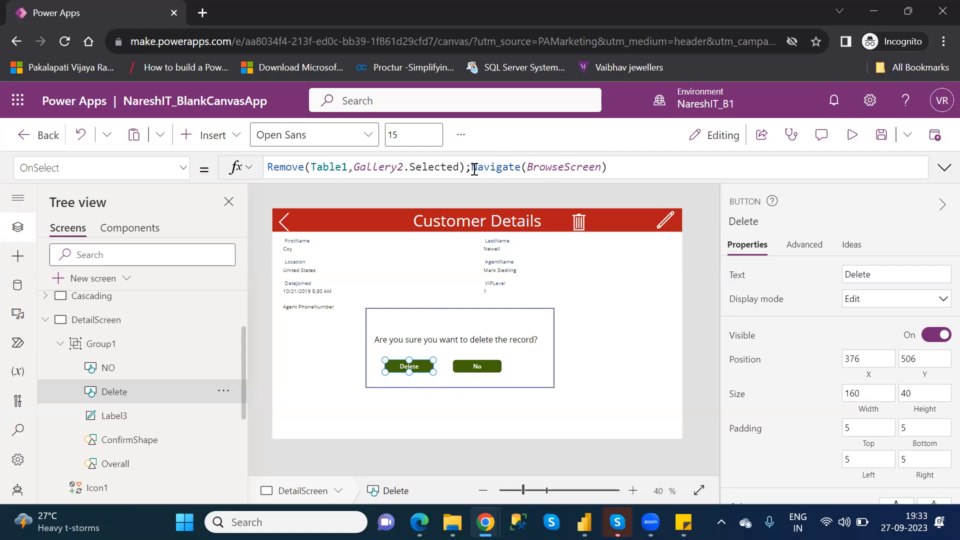
left_click(472, 169)
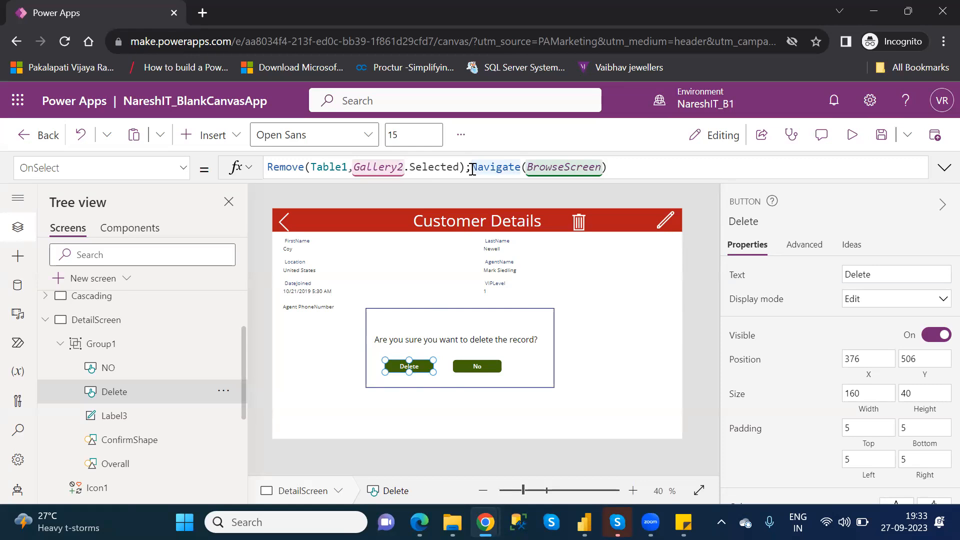
type("up")
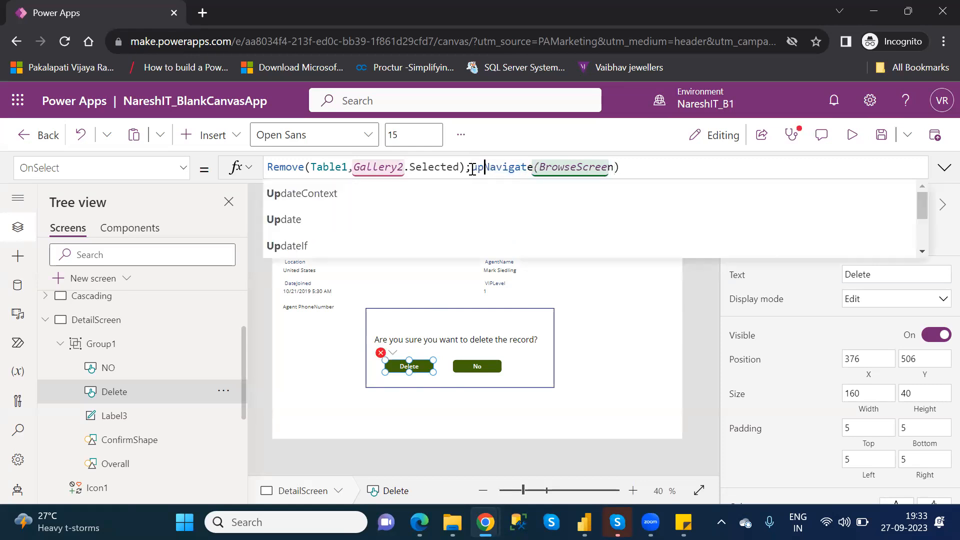
key("Tab")
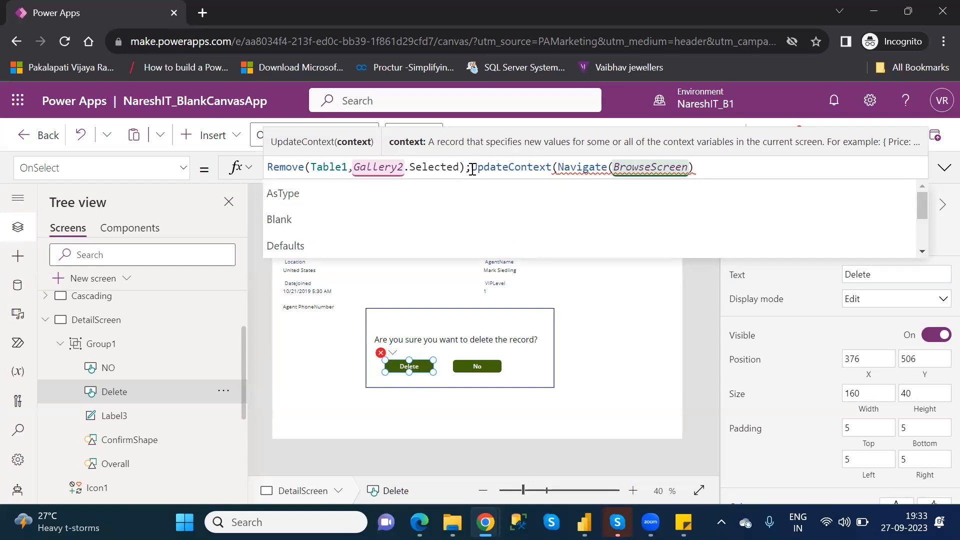
type("{")
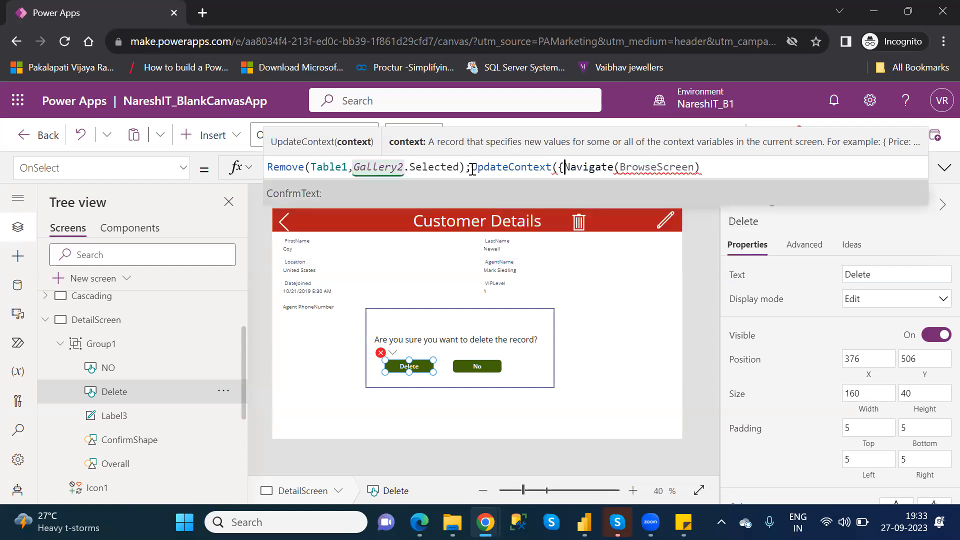
key("Tab")
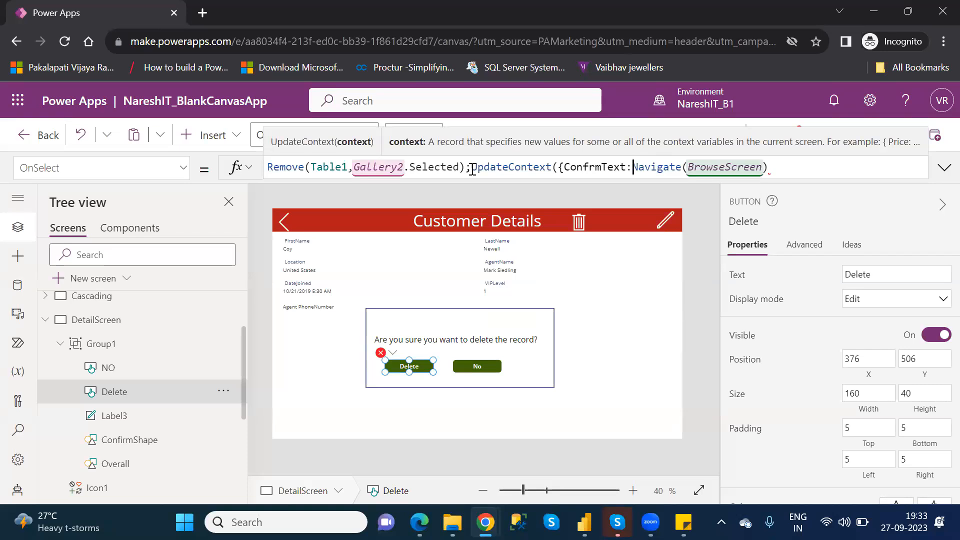
type("false")
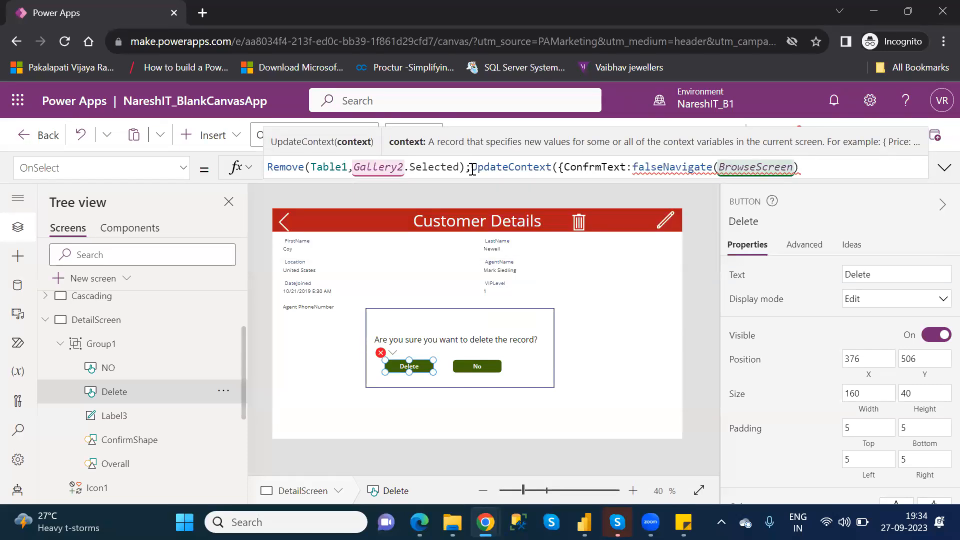
type("})")
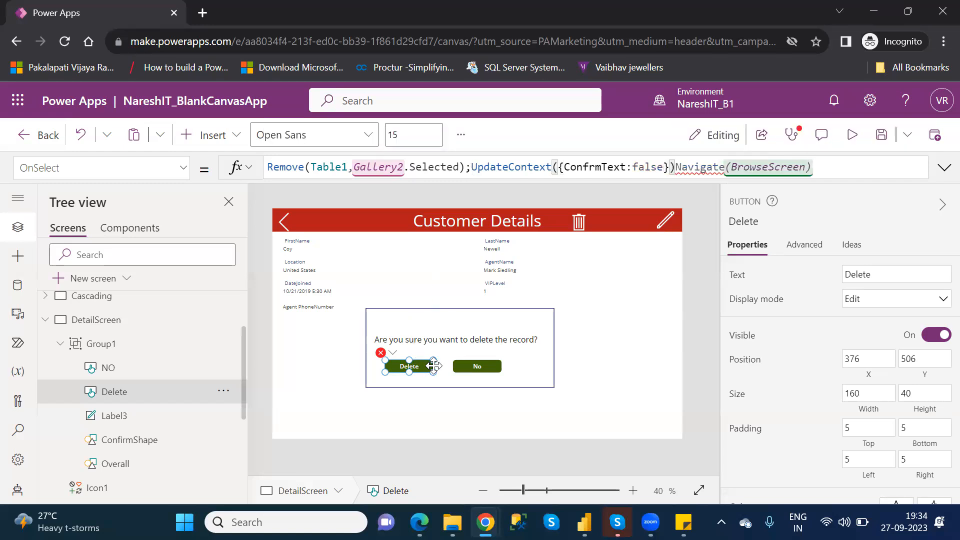
type(";")
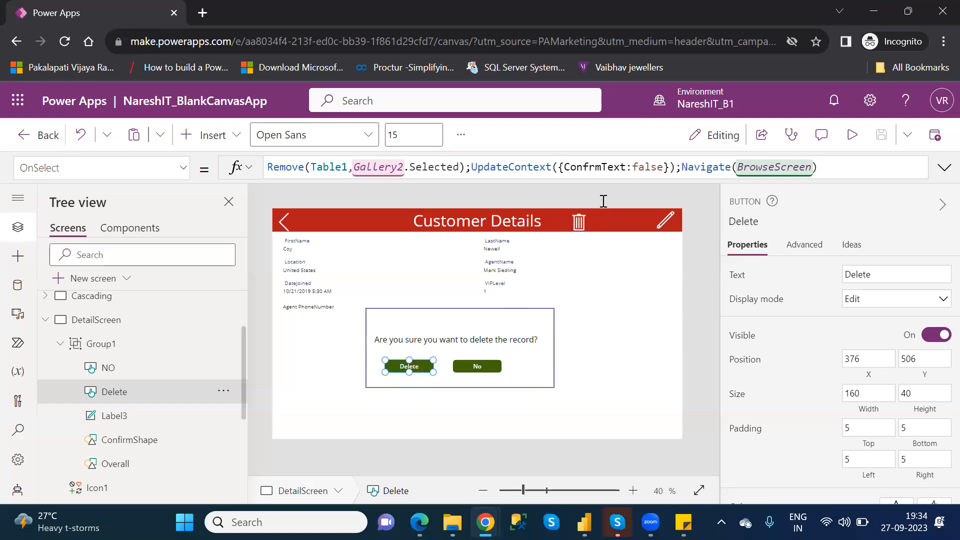
Review the OnSelect formulas of the back, edit and trash icons on DetailScreen and of the Delete button in Group1.
left_click(580, 221)
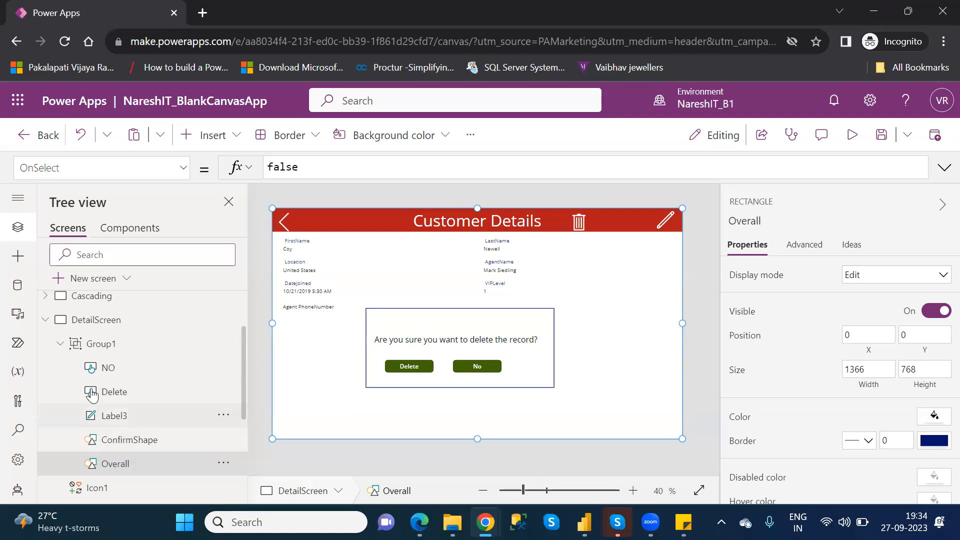
left_click(60, 343)
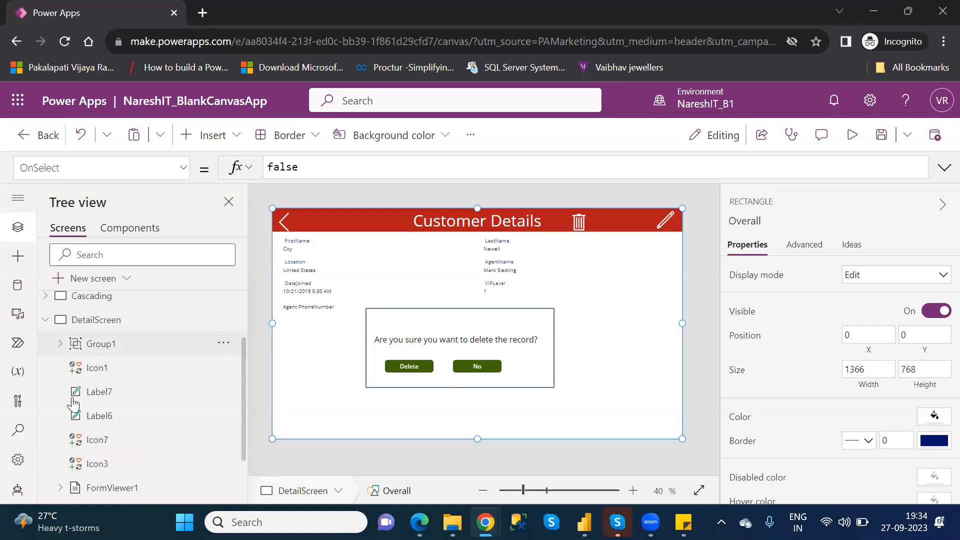
left_click(114, 465)
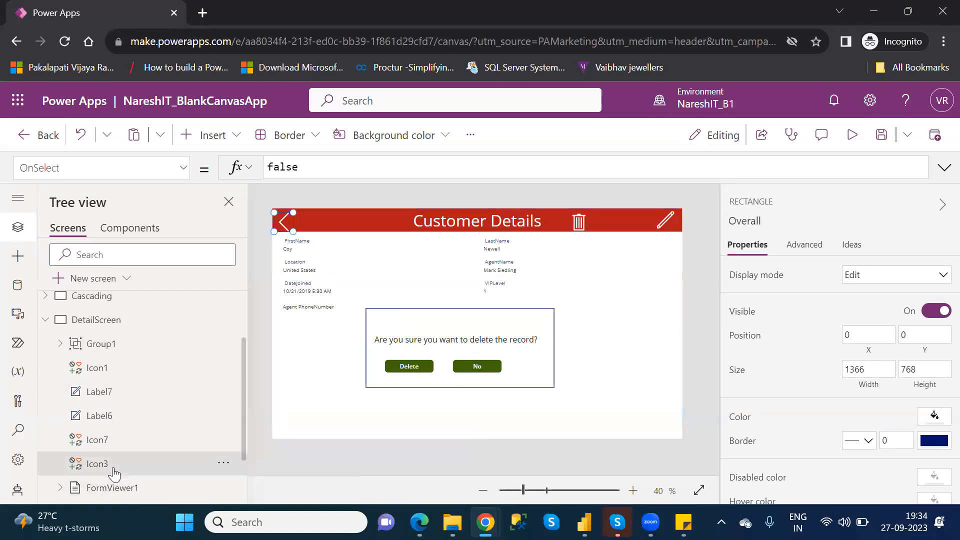
left_click(100, 438)
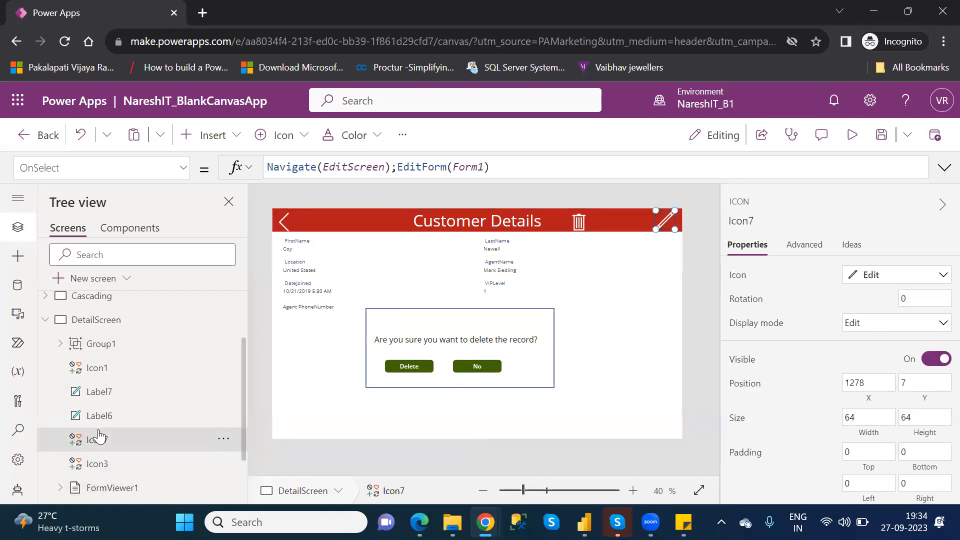
left_click(115, 370)
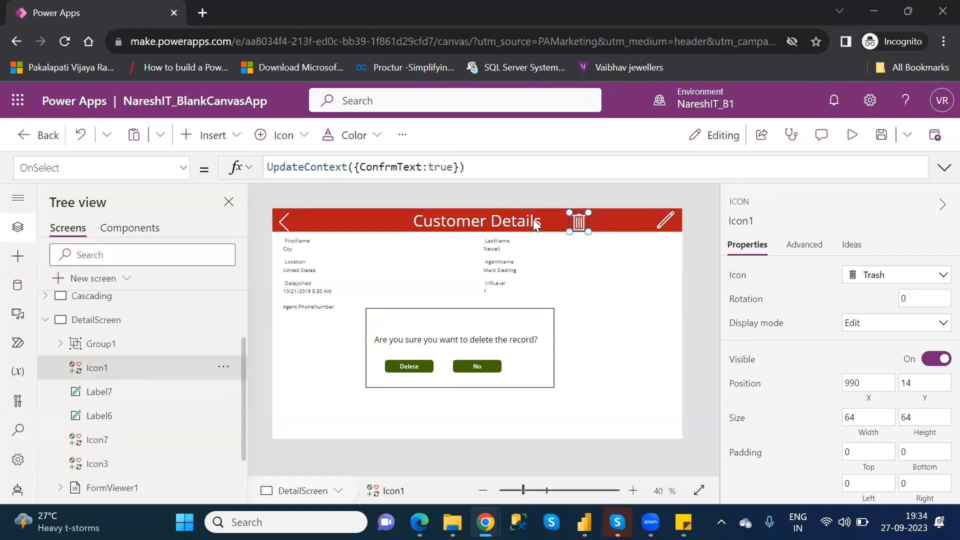
left_click(411, 369)
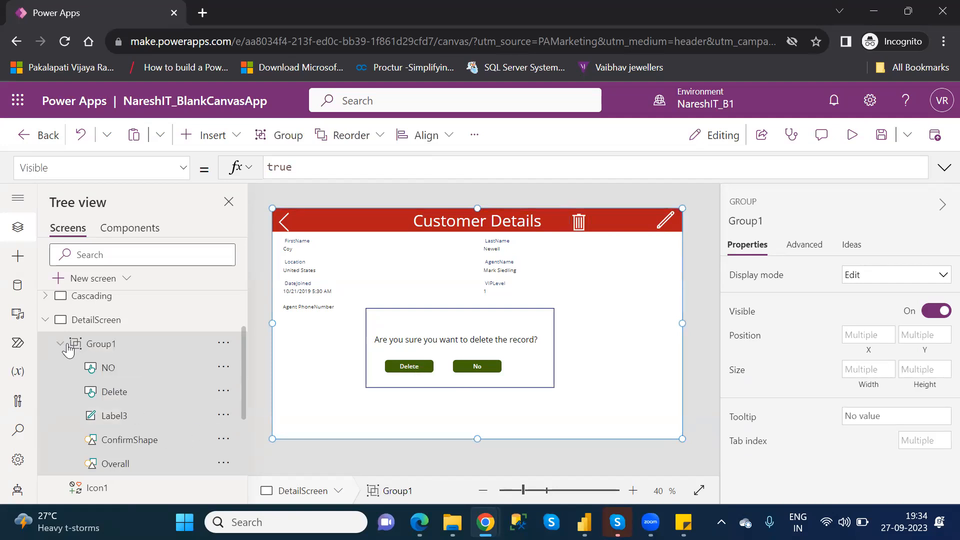
left_click(120, 394)
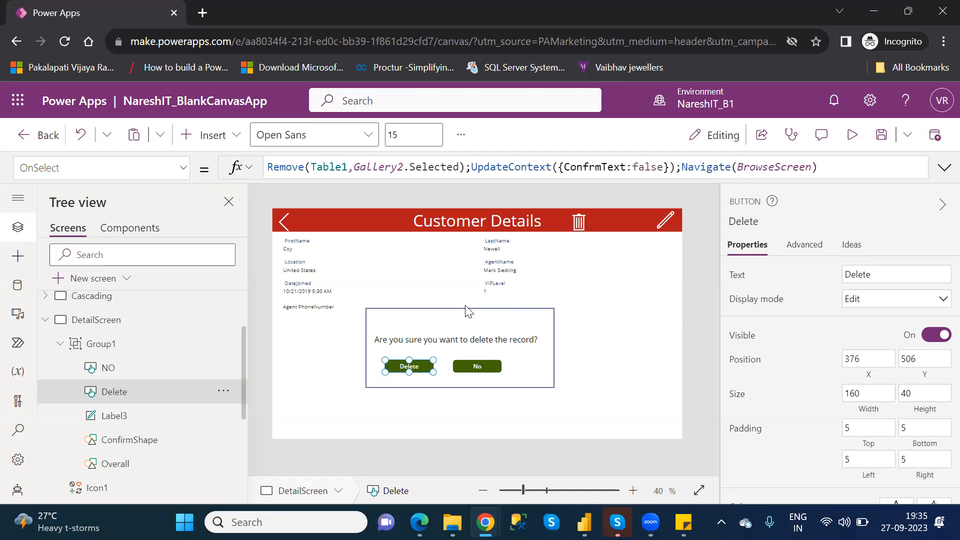
Replace the No button's OnSelect formula with UpdateContext({ConfrmText:true}).
left_click(476, 368)
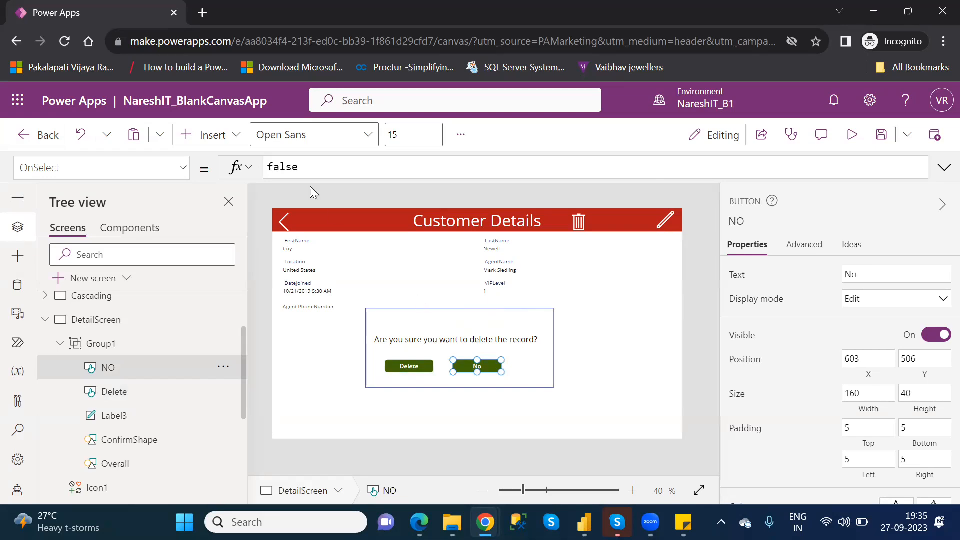
double_click(294, 166)
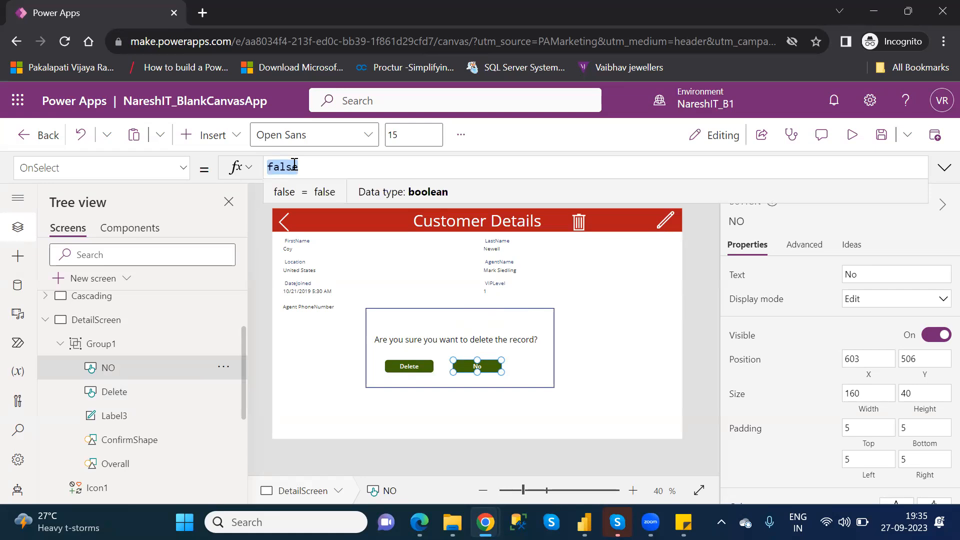
type("up")
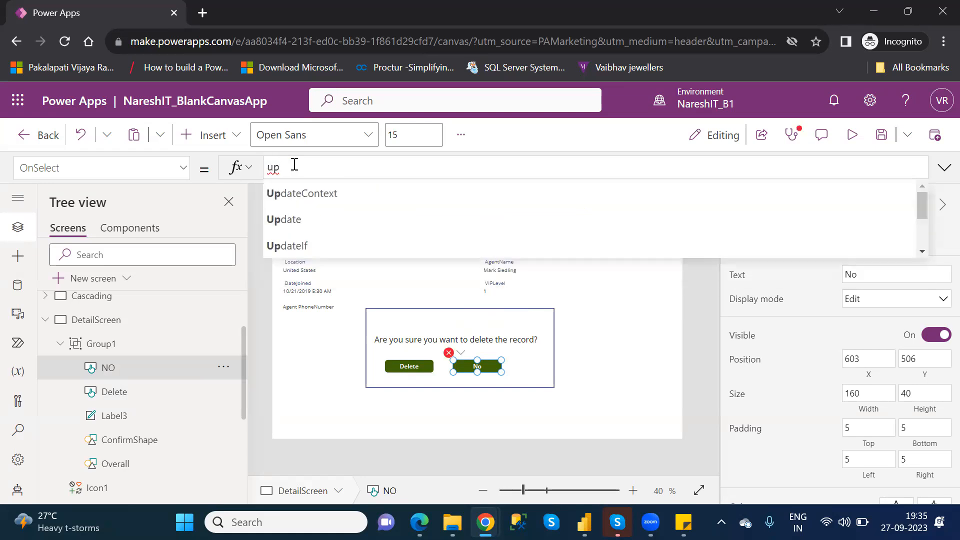
key("Tab")
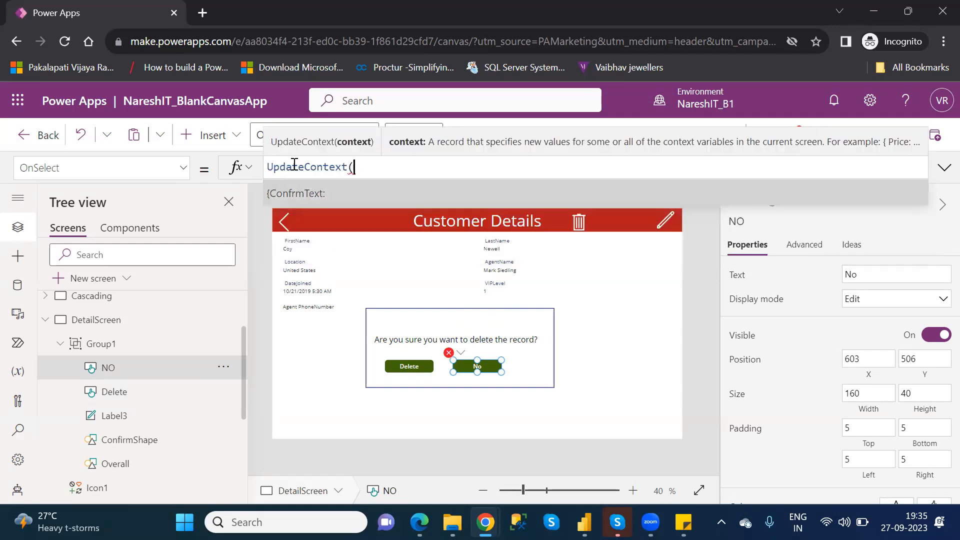
key("Tab")
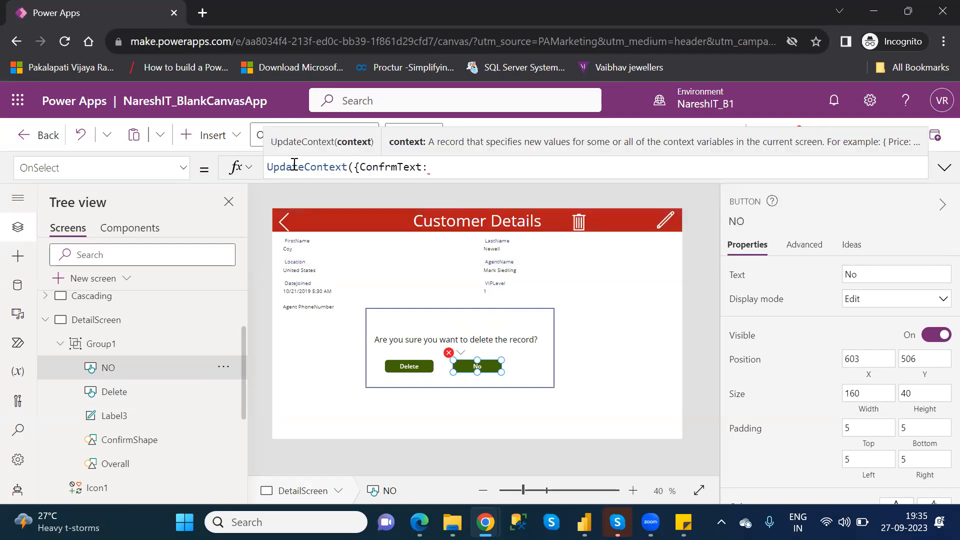
type("true})")
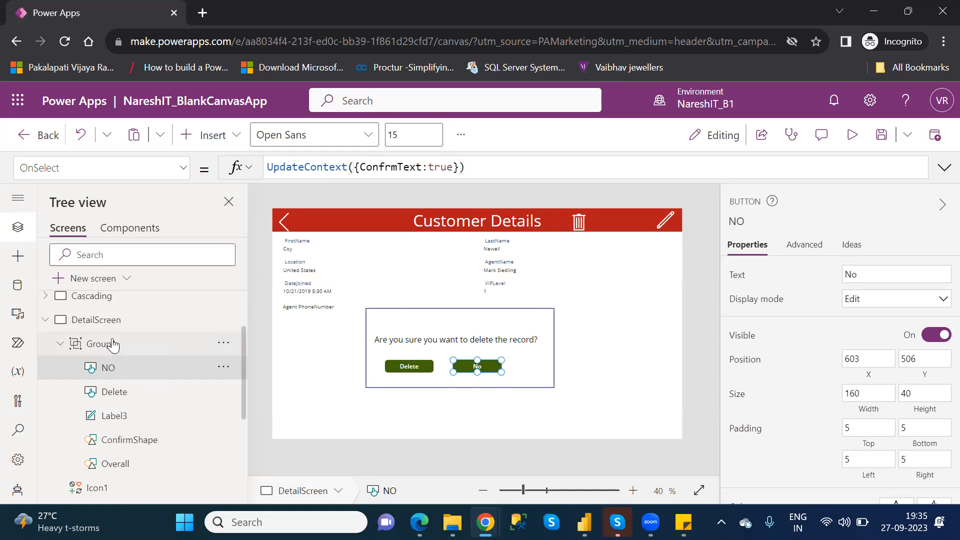
Set the Visible property of Group1 to the context variable ConfrmText.
left_click(113, 344)
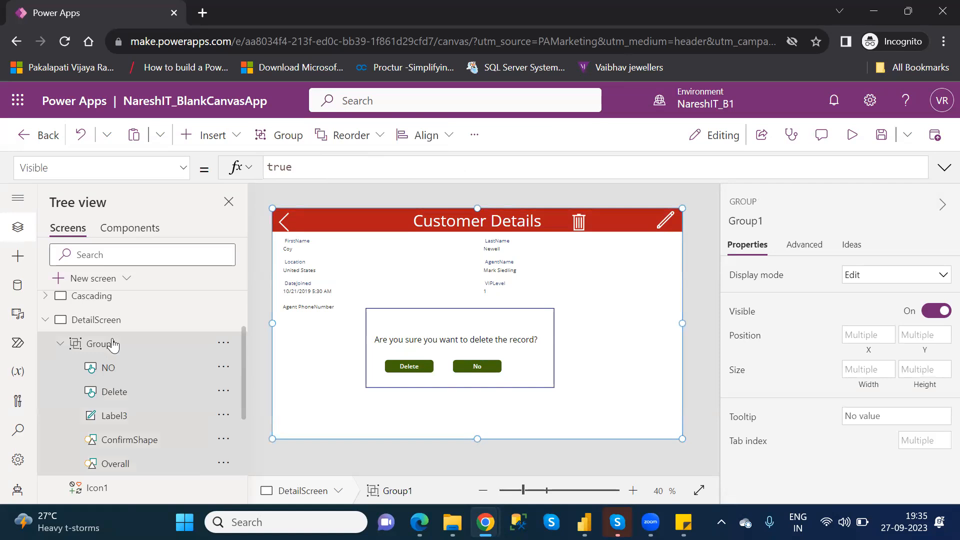
double_click(282, 161)
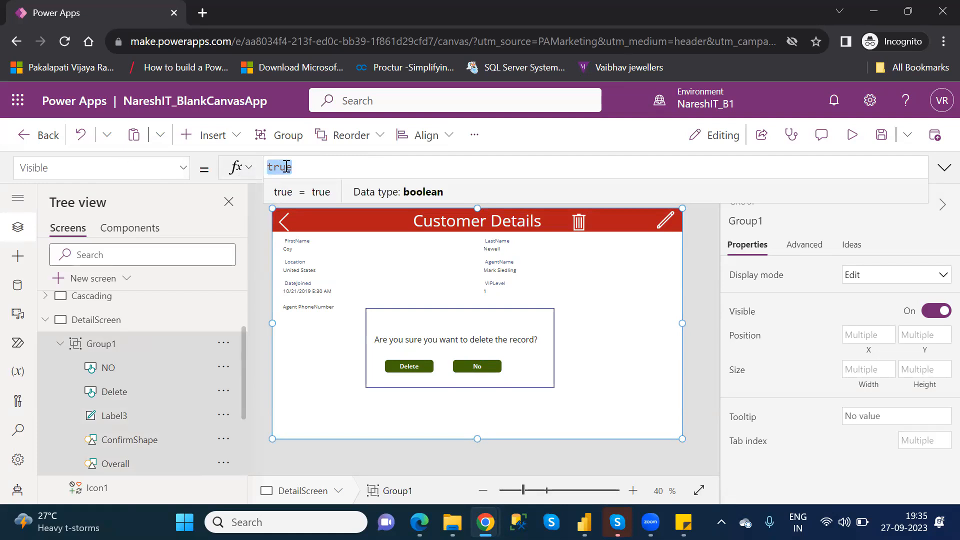
key("BackSpace")
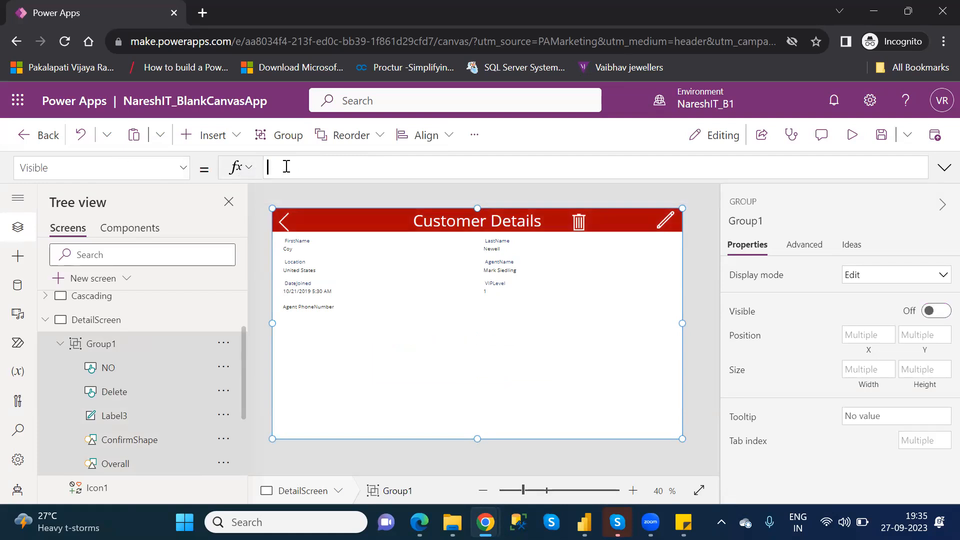
type("c")
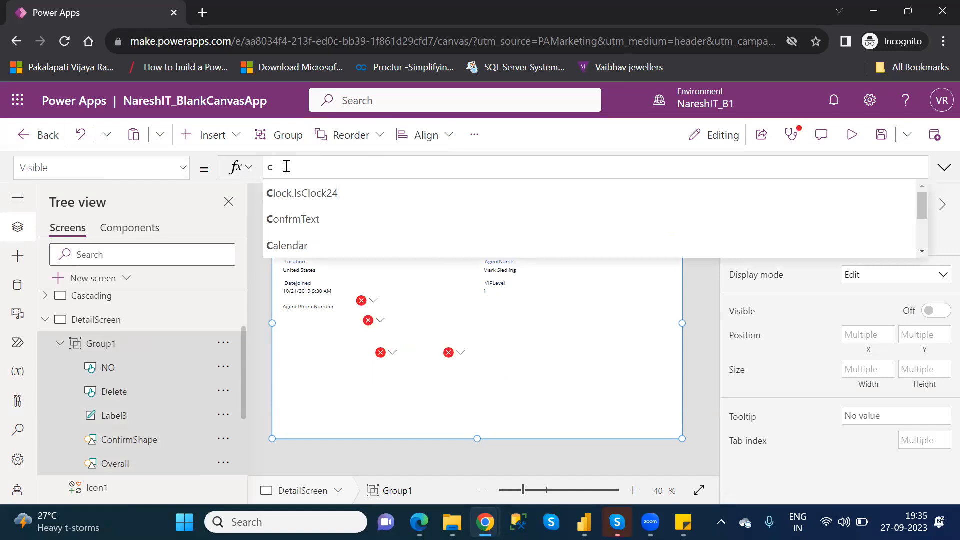
key("Down")
key("Down")
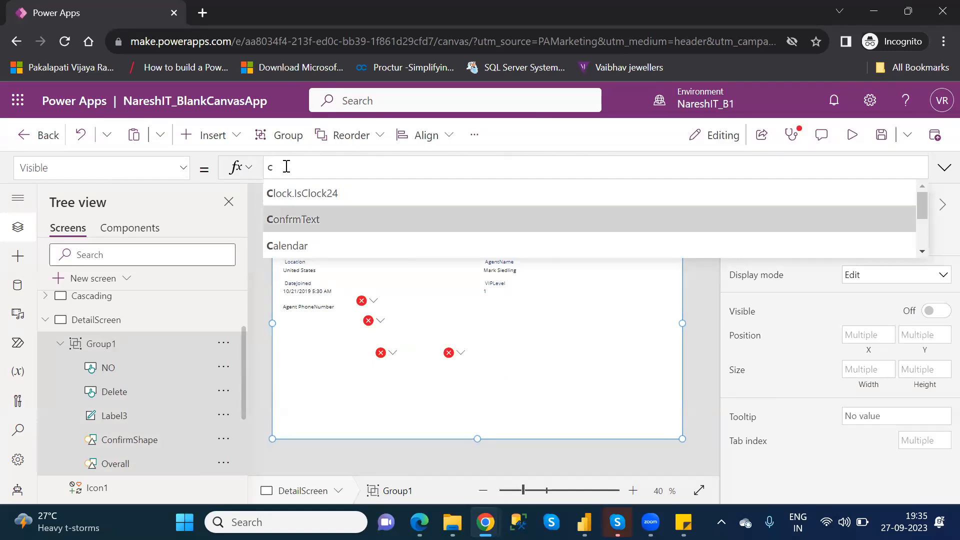
key("Tab")
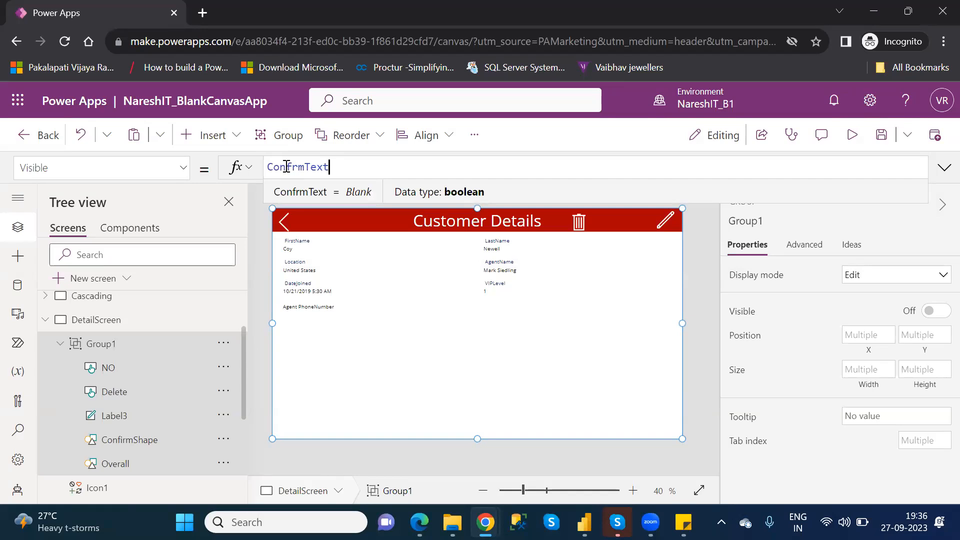
Preview the app, test the trash icon and the popup's No button, and return to editing.
left_click(853, 136)
left_click(647, 150)
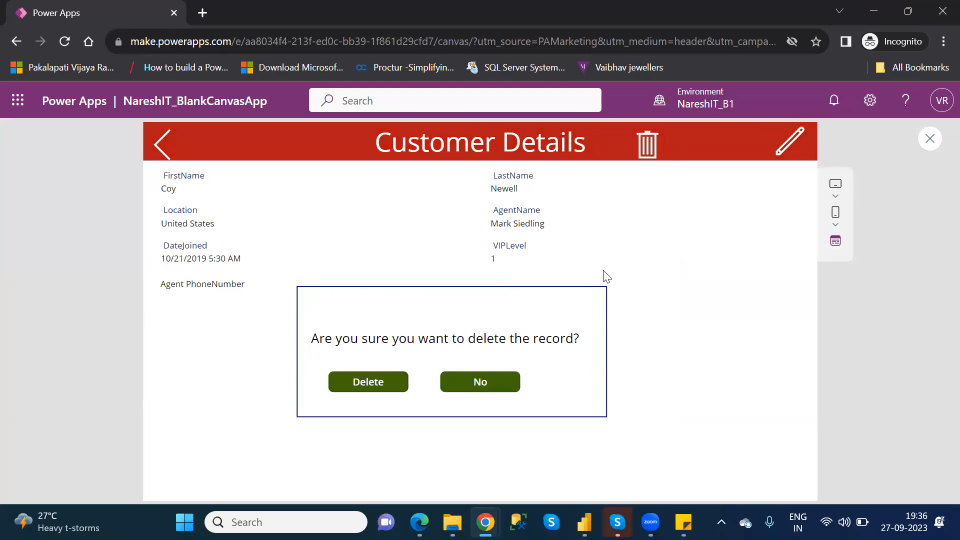
left_click(490, 386)
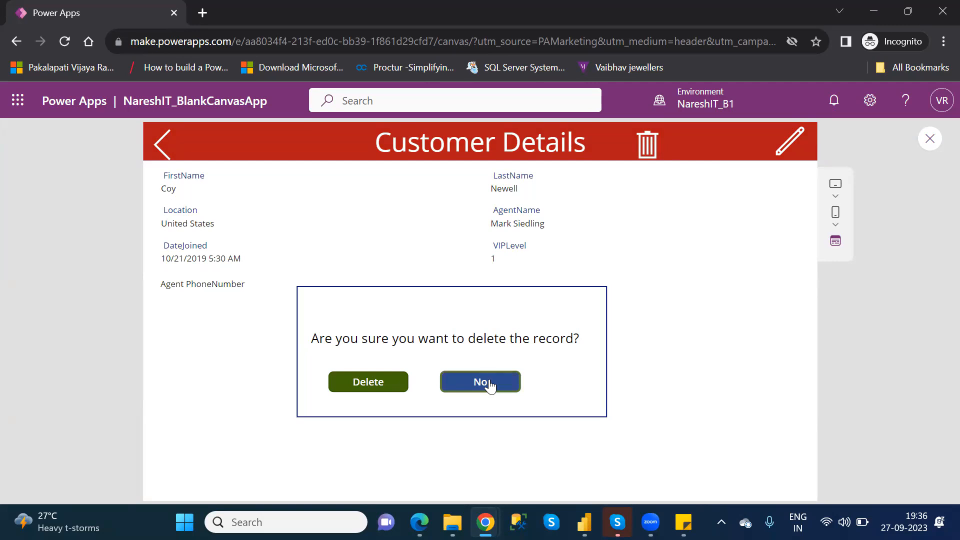
left_click(932, 141)
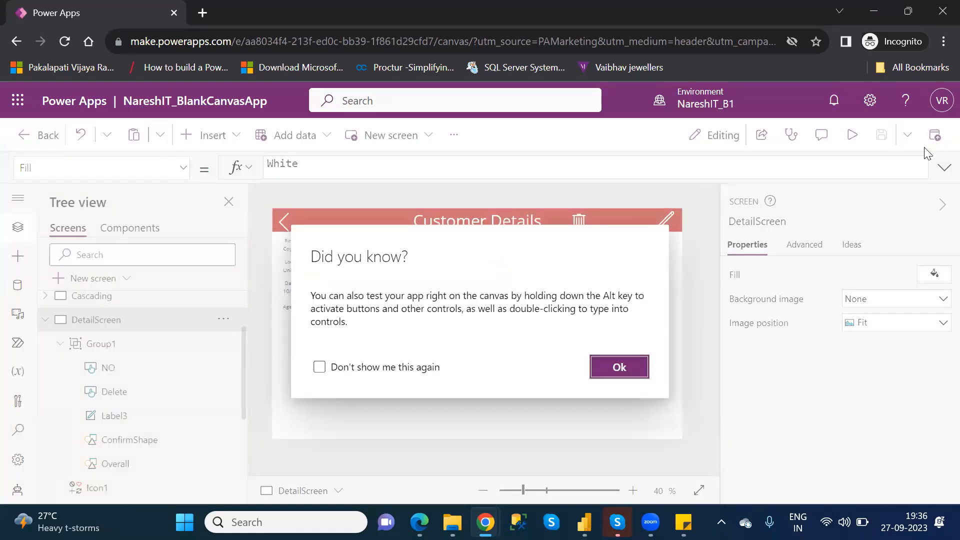
left_click(633, 369)
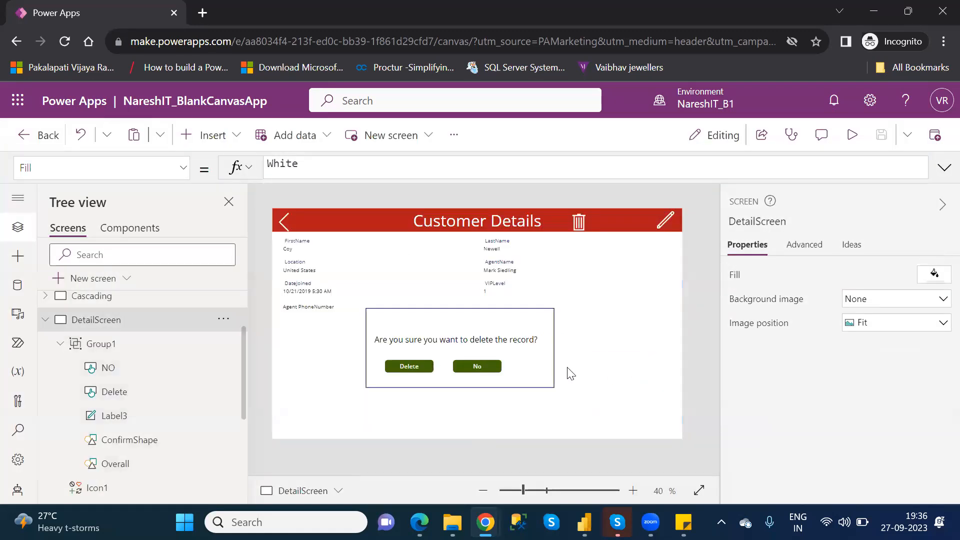
Change the No button's OnSelect formula in Group1 to UpdateContext({ConfrmText:false}).
left_click(488, 375)
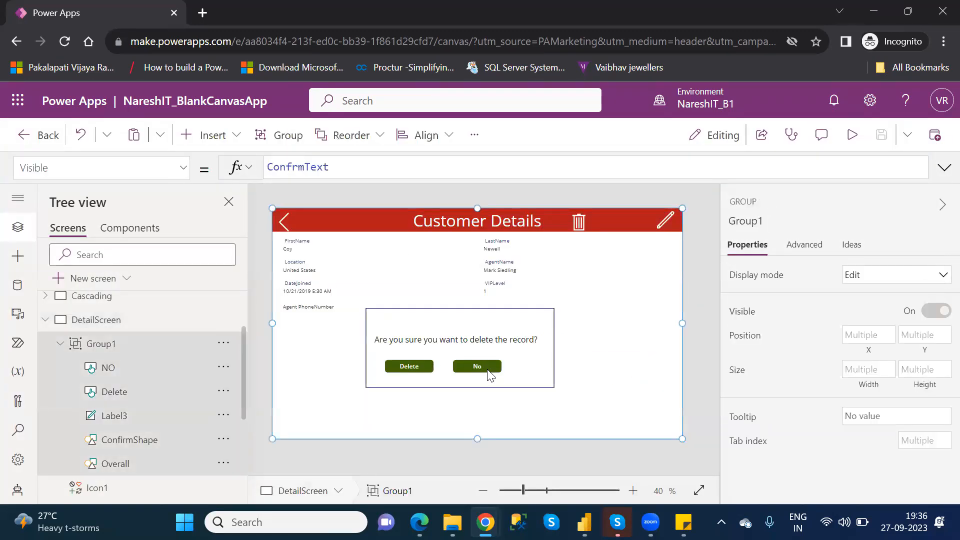
left_click(114, 369)
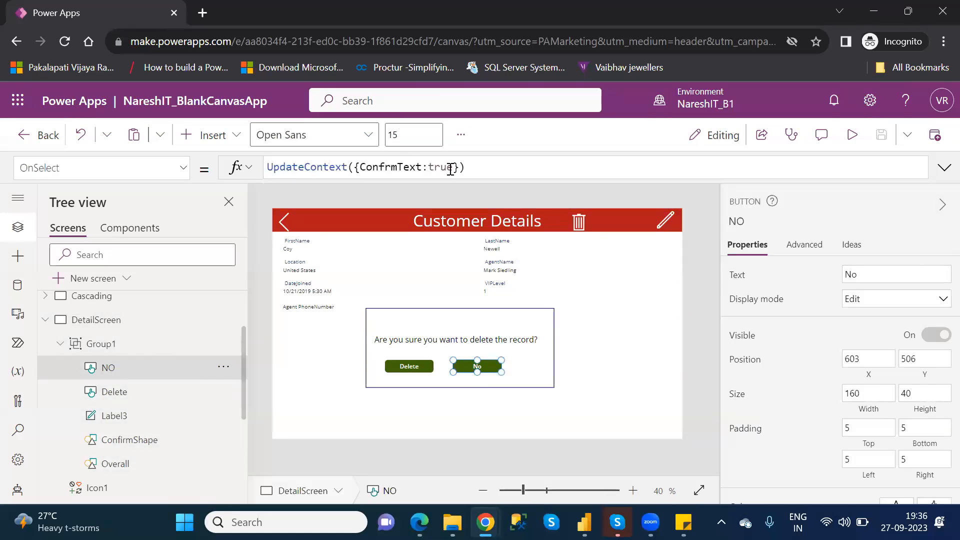
double_click(451, 167)
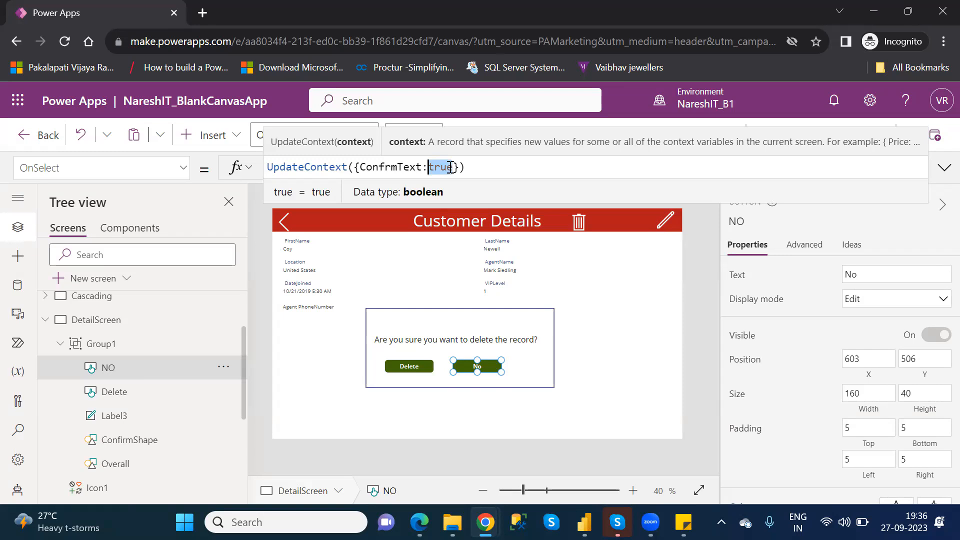
type("fa")
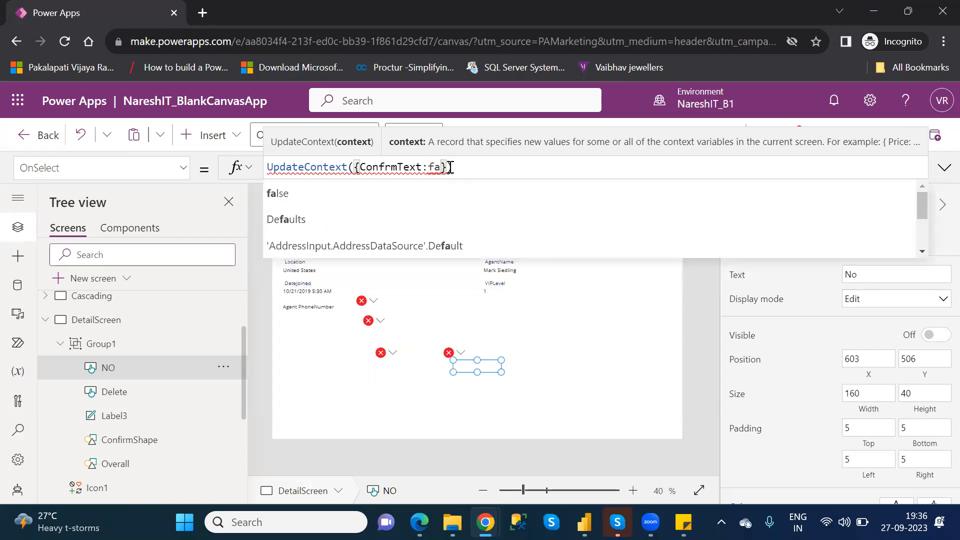
key("Down")
key("Return")
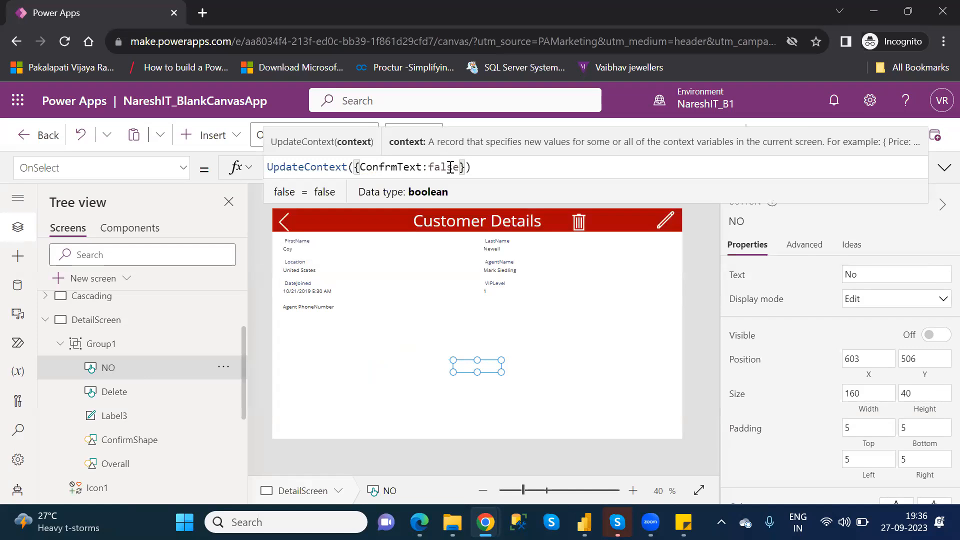
left_click(606, 326)
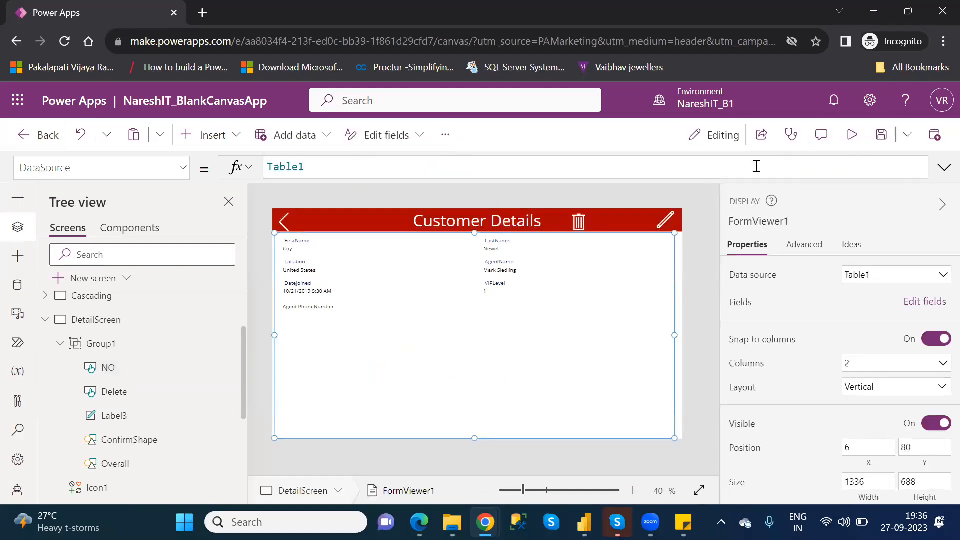
Preview the app, open the delete popup with the trash icon, dismiss it with No, and return to editing.
left_click(852, 138)
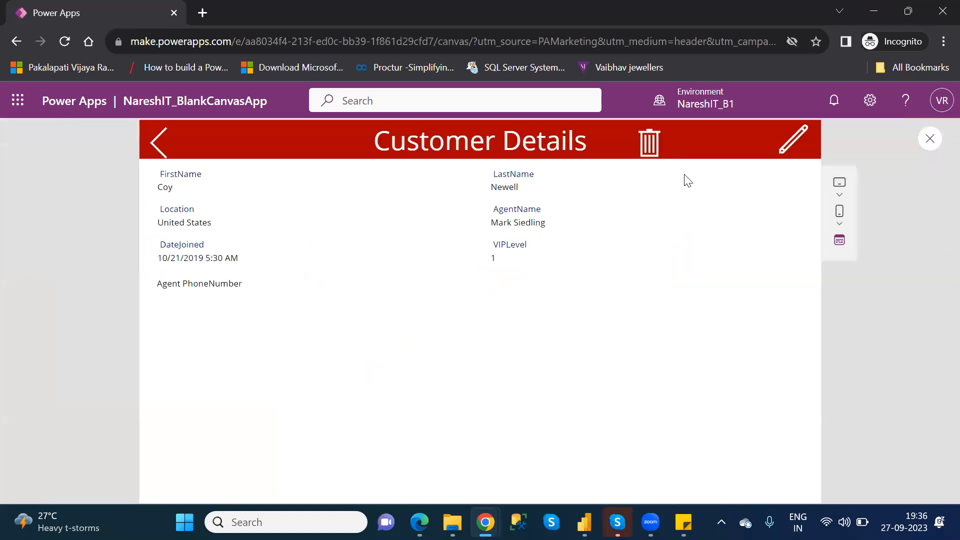
left_click(645, 146)
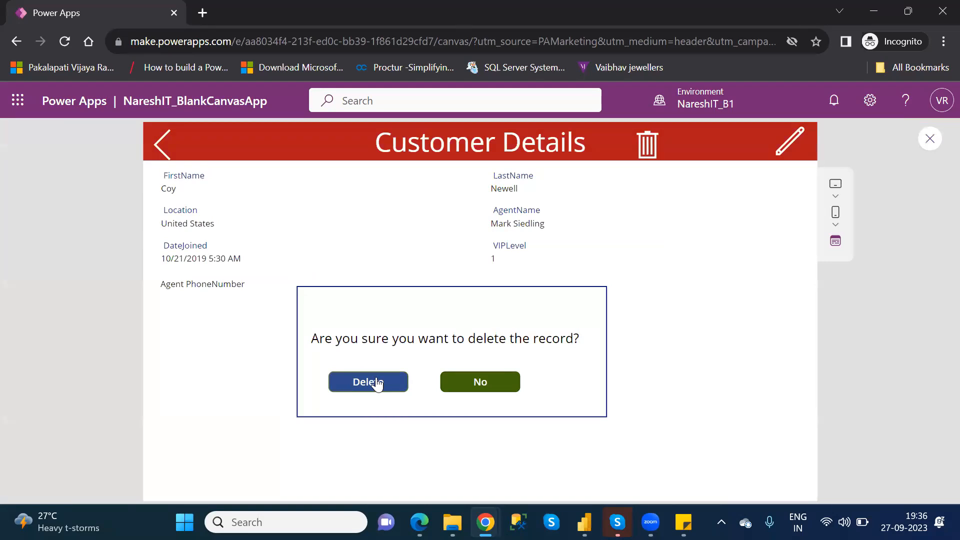
left_click(488, 383)
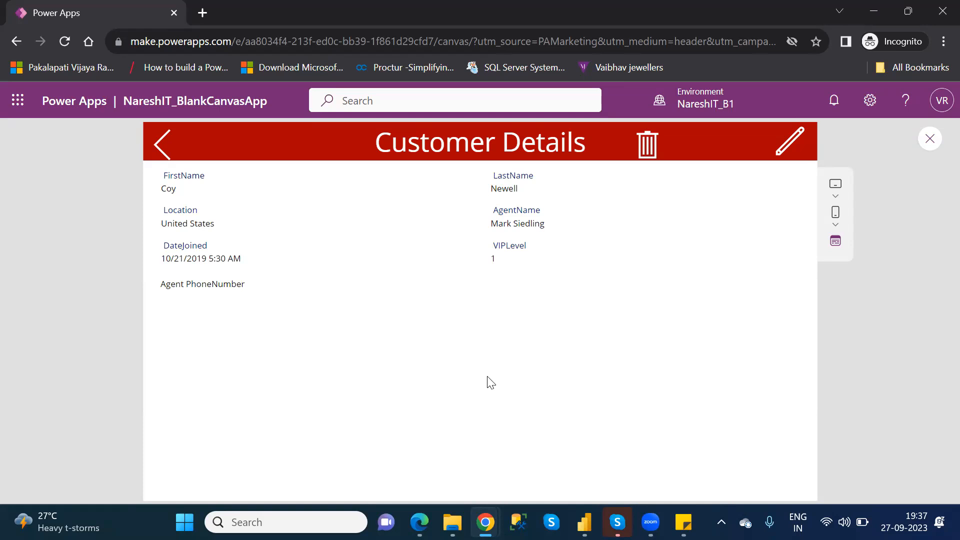
left_click(930, 140)
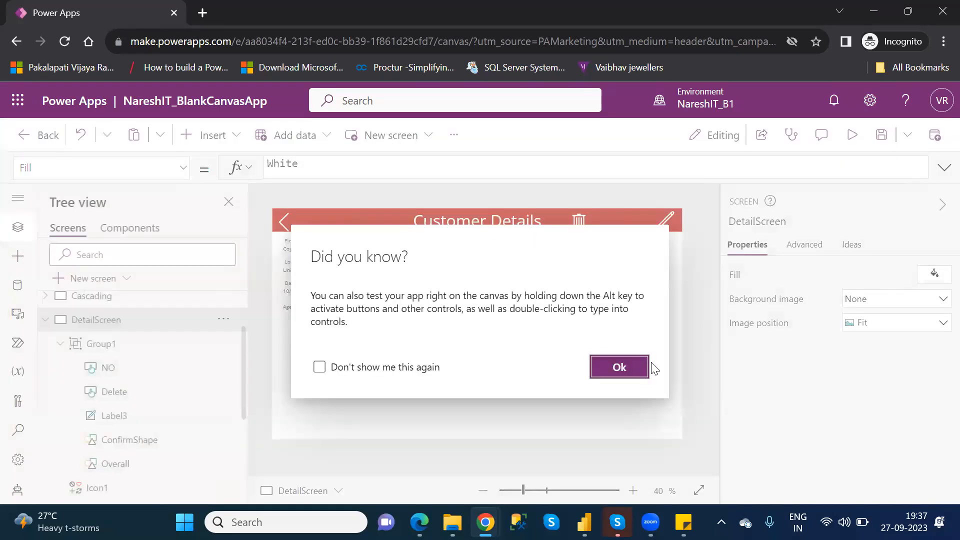
left_click(619, 368)
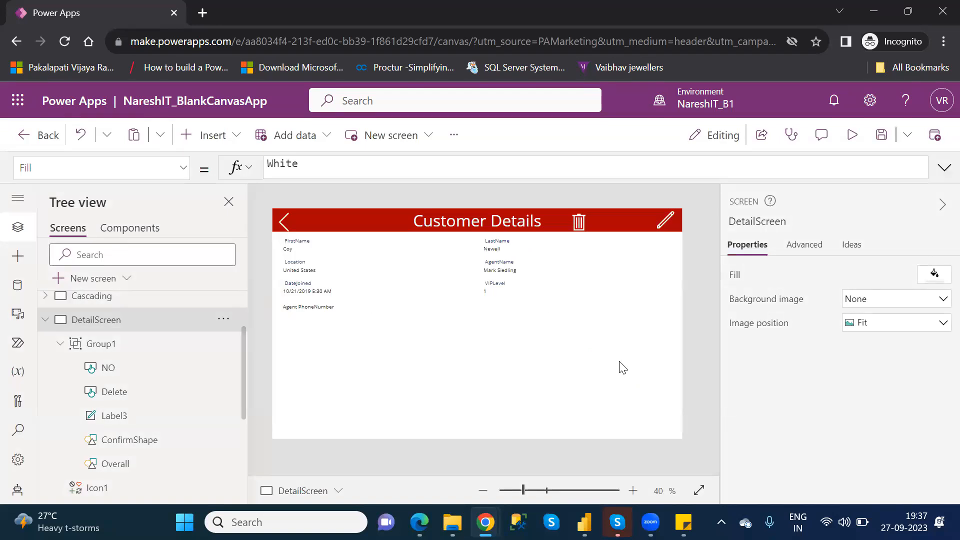
Check the trash icon's OnSelect formula, then preview the app and delete the displayed customer record through the confirmation popup.
left_click(579, 221)
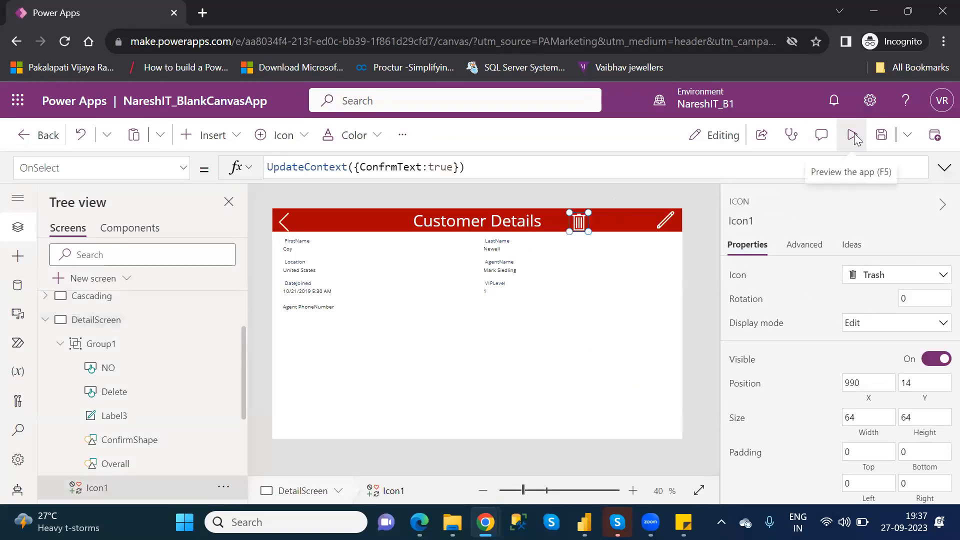
left_click(851, 134)
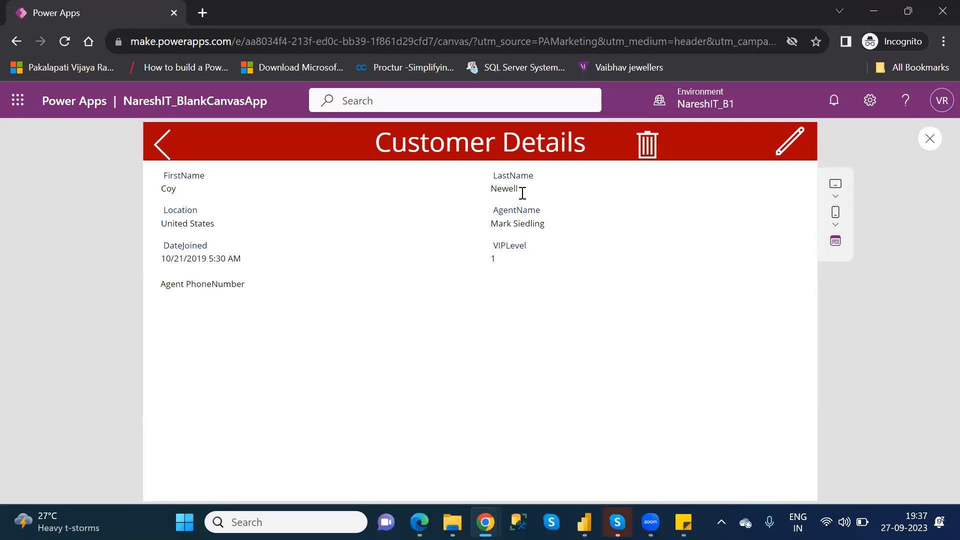
left_click(646, 146)
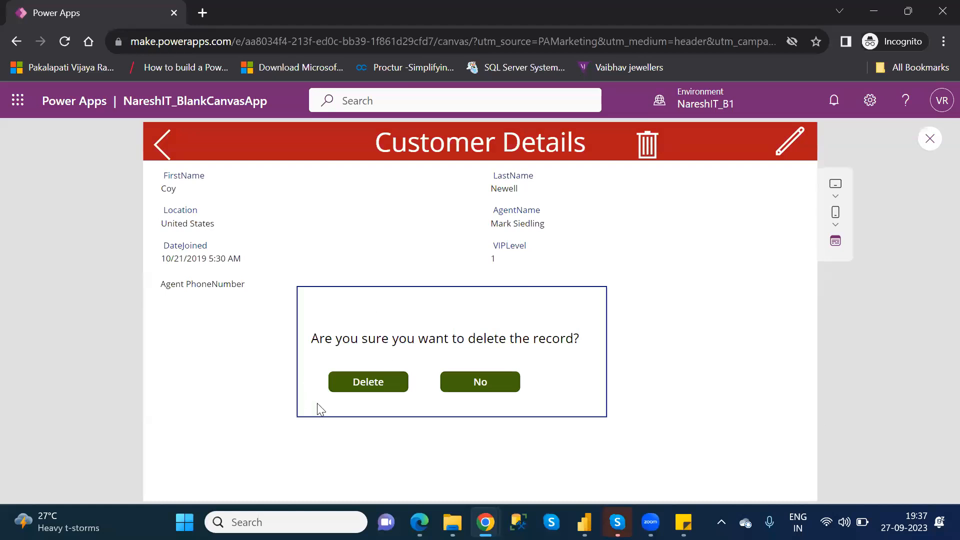
left_click(372, 382)
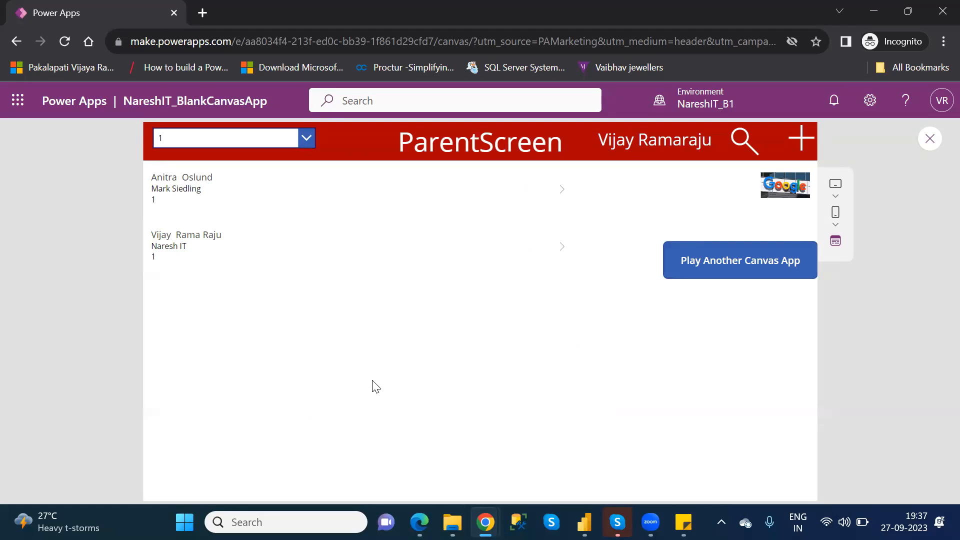
Switch to File Explorer, open the Customers workbook from the personal OneDrive folder in Excel, examine its last rows, and close it.
mouse_move(452, 522)
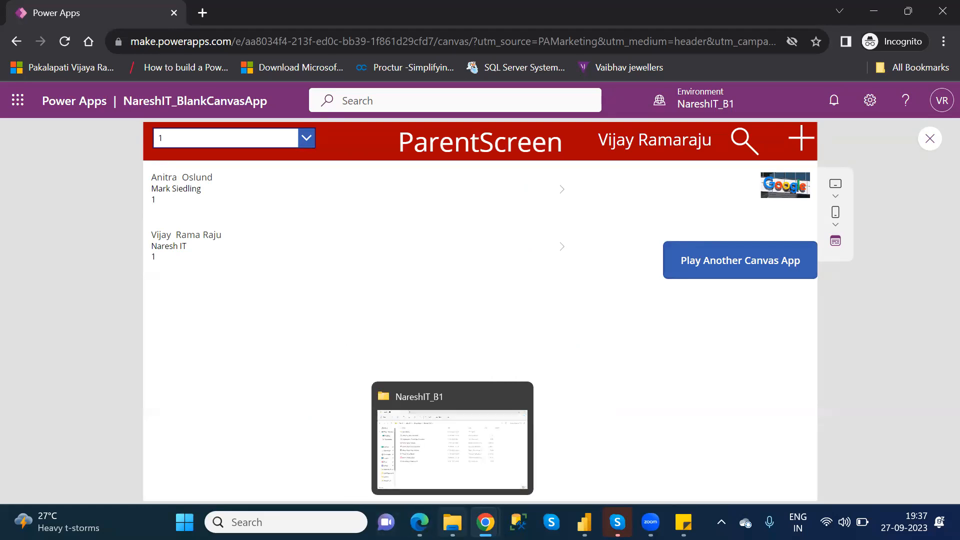
left_click(452, 440)
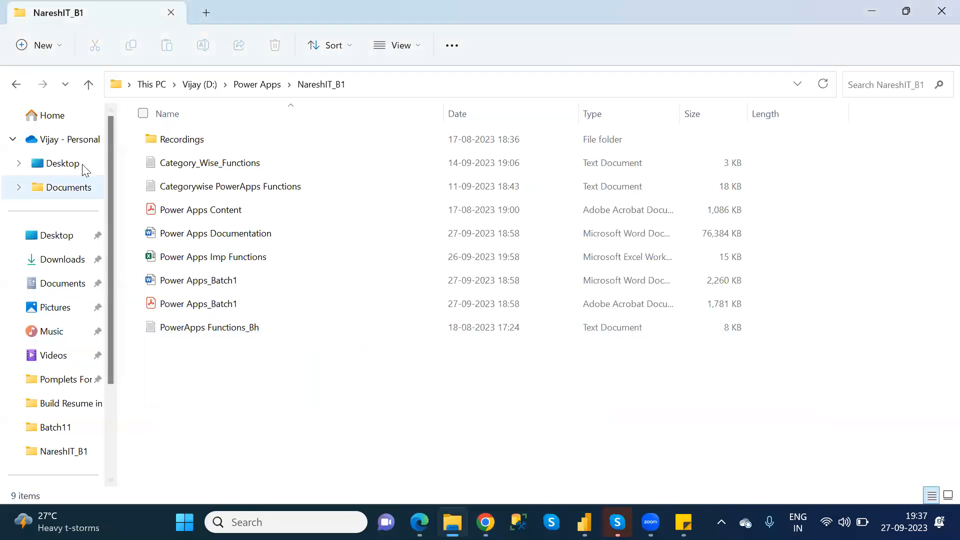
left_click(74, 140)
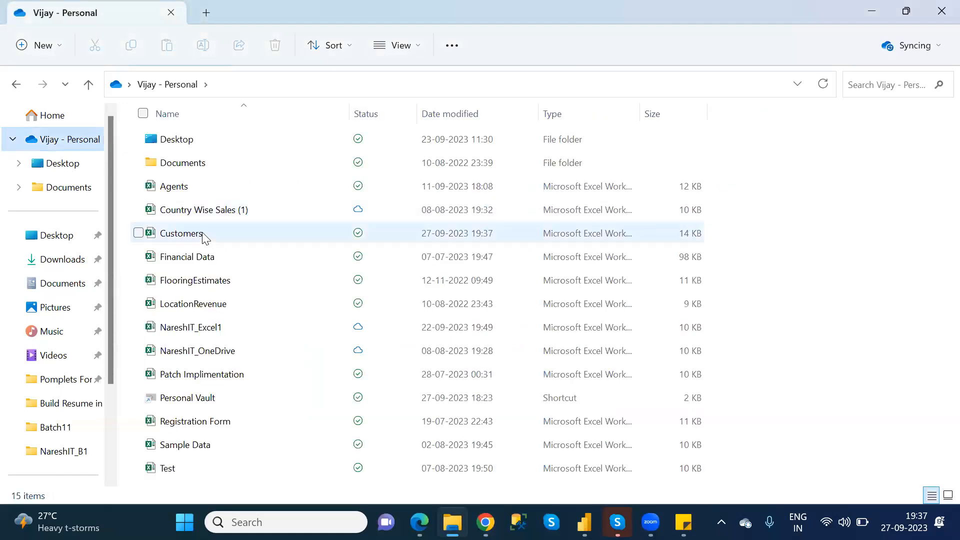
double_click(202, 234)
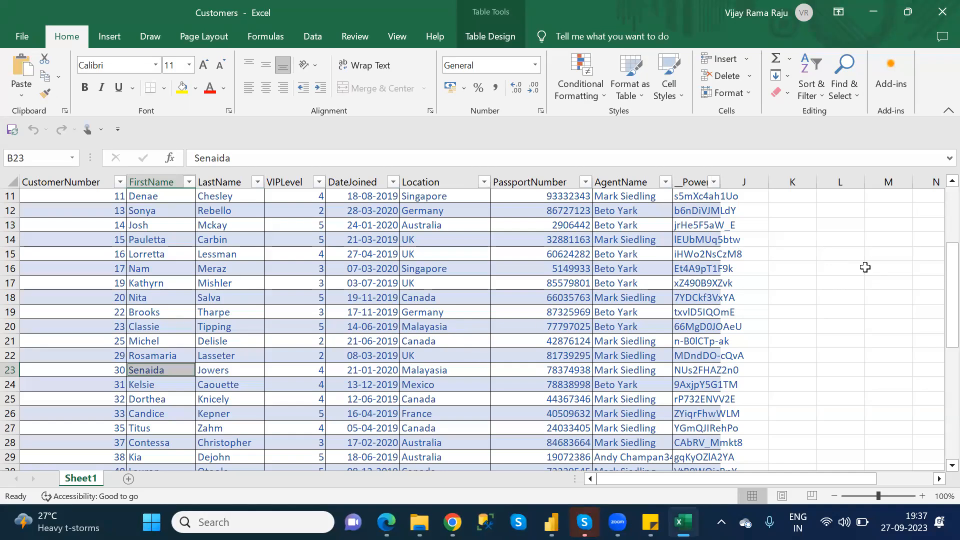
left_click_drag(941, 291, 939, 420)
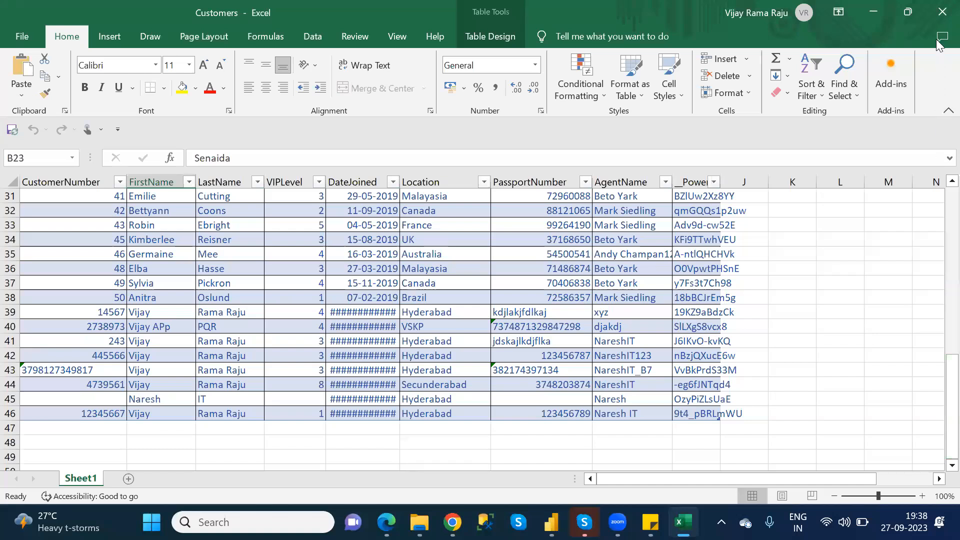
left_click(937, 19)
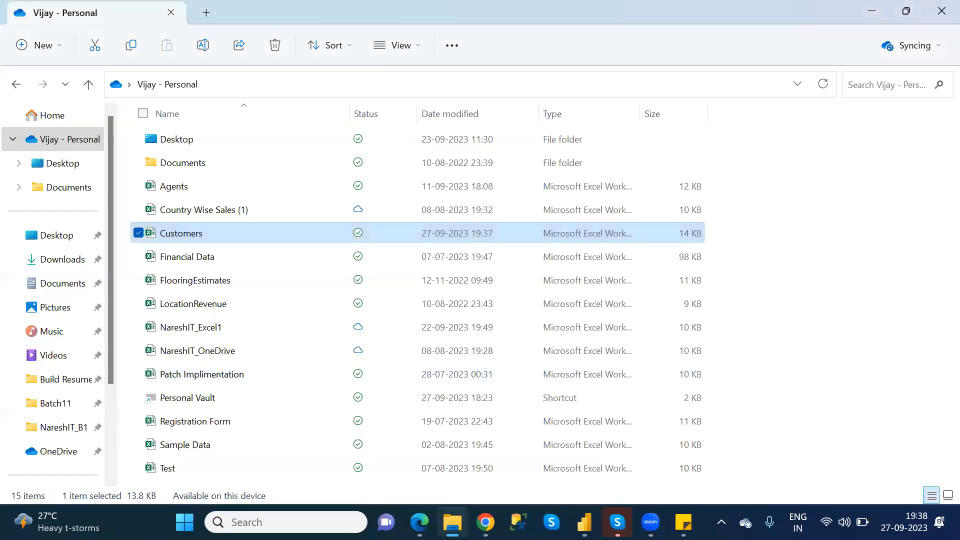
Switch back to the Power Apps preview, test the popup's No button twice on the first listed customer's details, and return to editing.
mouse_move(485, 522)
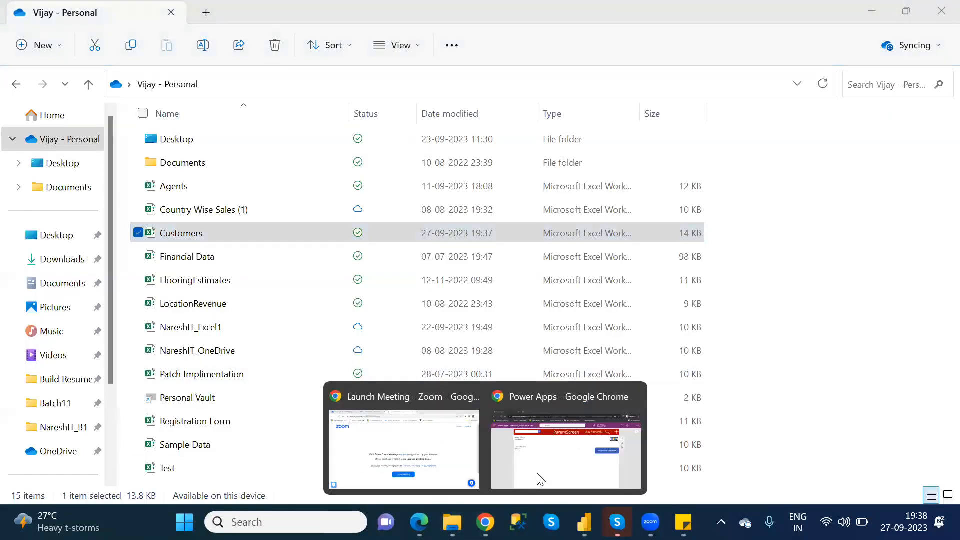
left_click(503, 457)
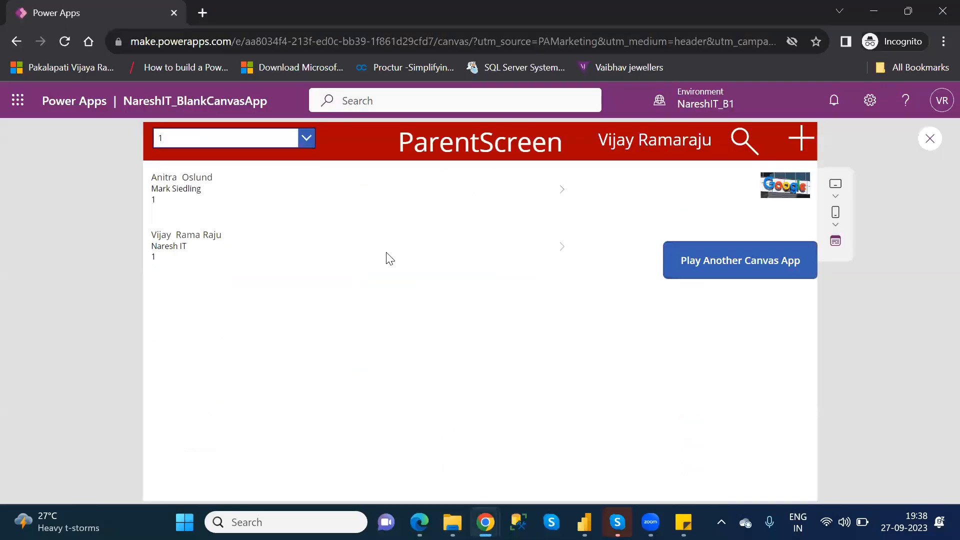
left_click(563, 194)
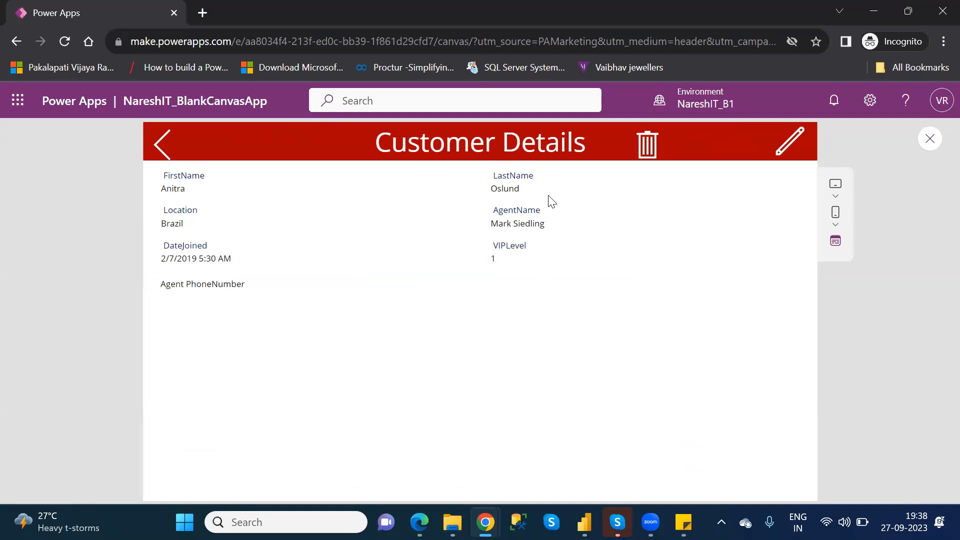
left_click(647, 144)
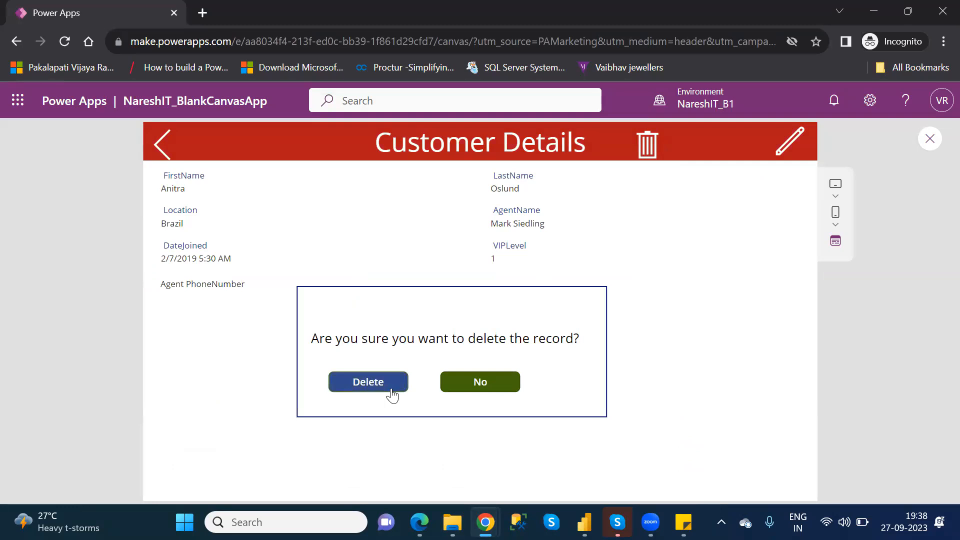
left_click(479, 383)
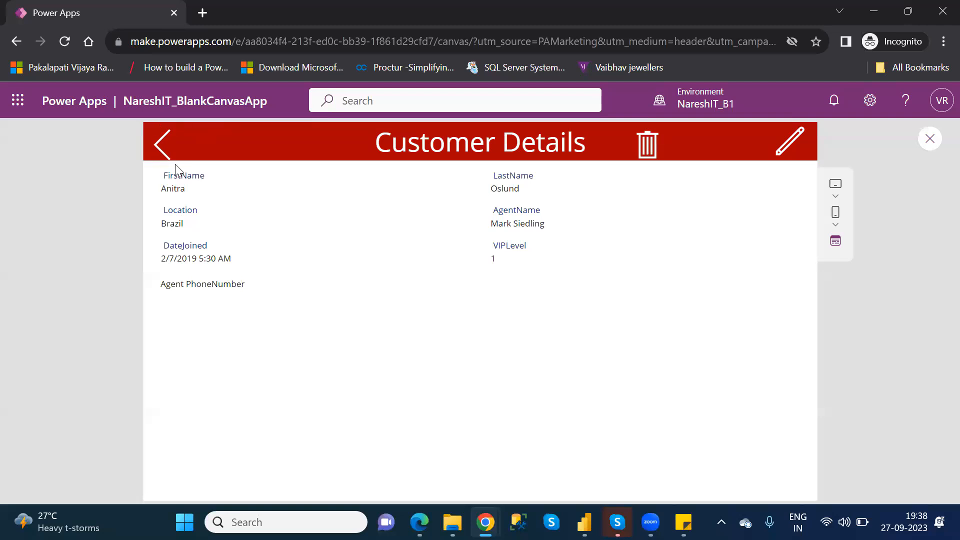
left_click(647, 148)
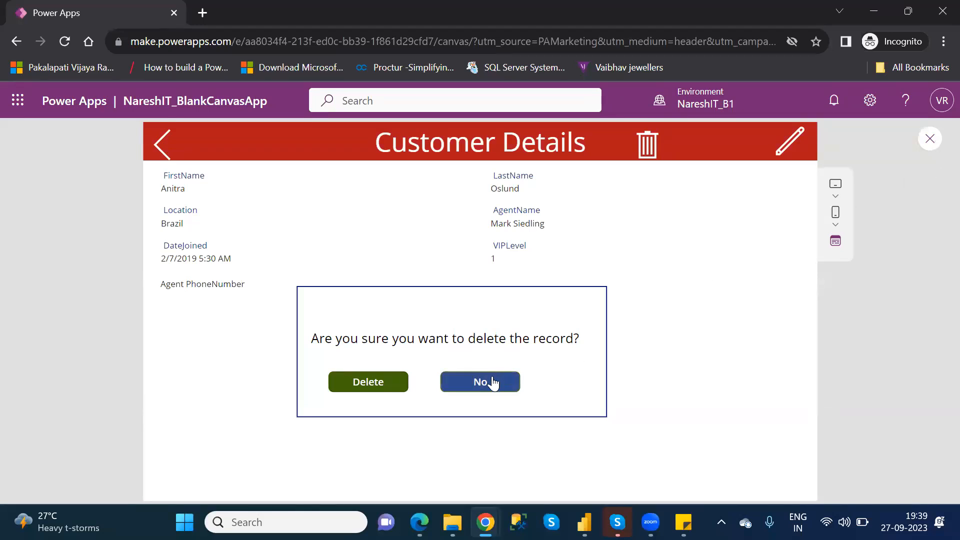
left_click(492, 381)
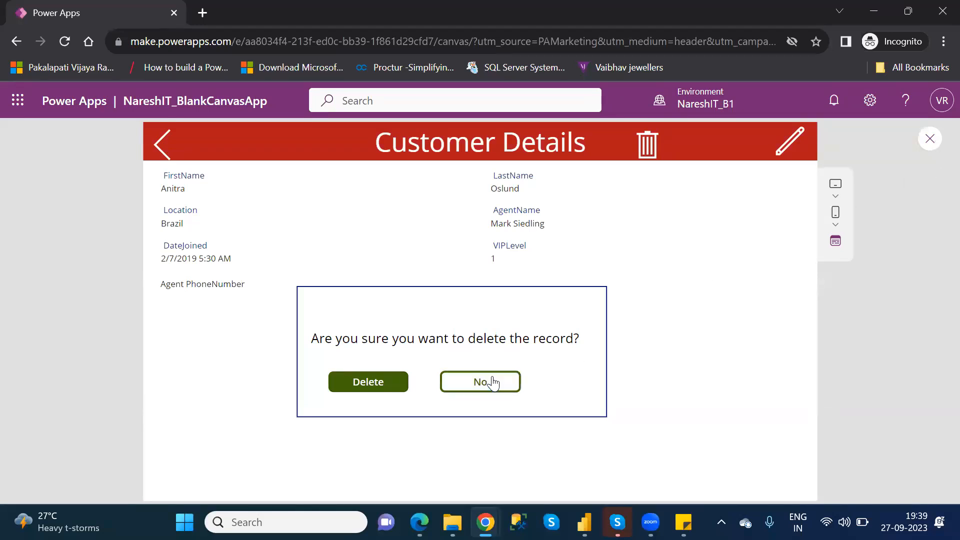
left_click(930, 140)
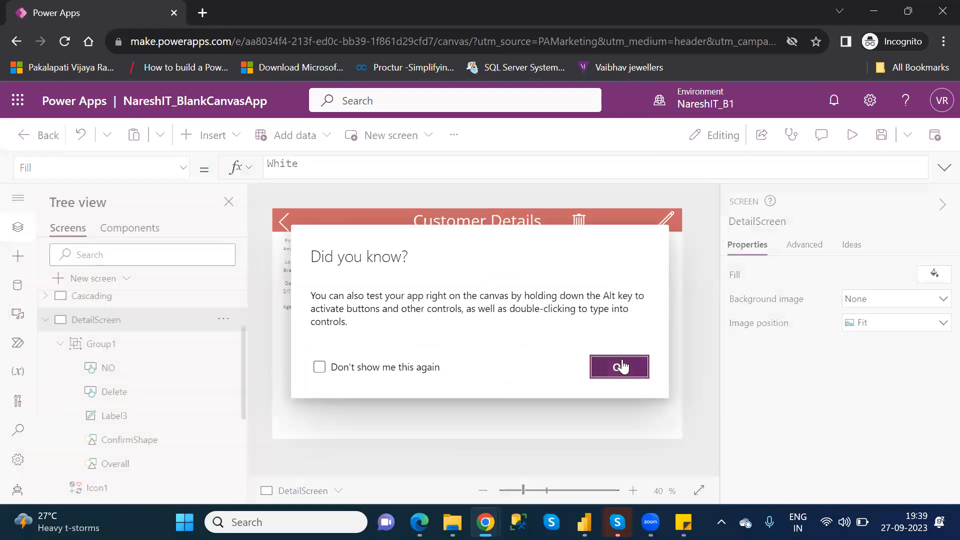
left_click(623, 361)
Review the trash icon's OnSelect formula and the Visible formula of Group1.
left_click(580, 222)
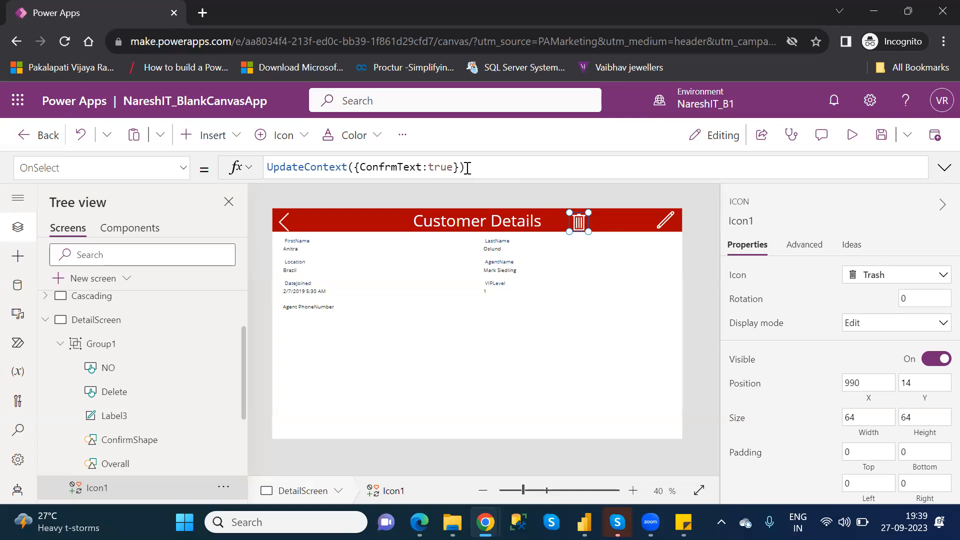
left_click_drag(468, 168, 347, 167)
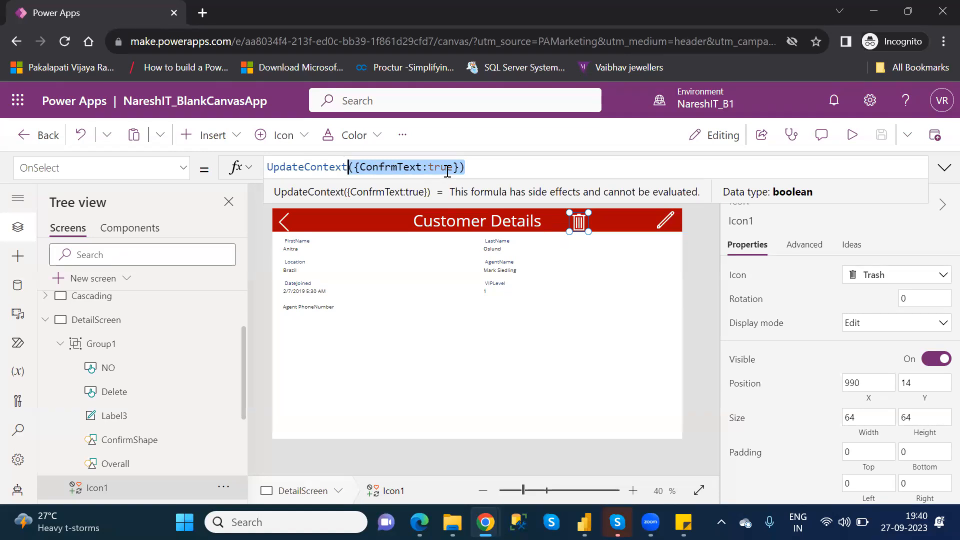
left_click(446, 170)
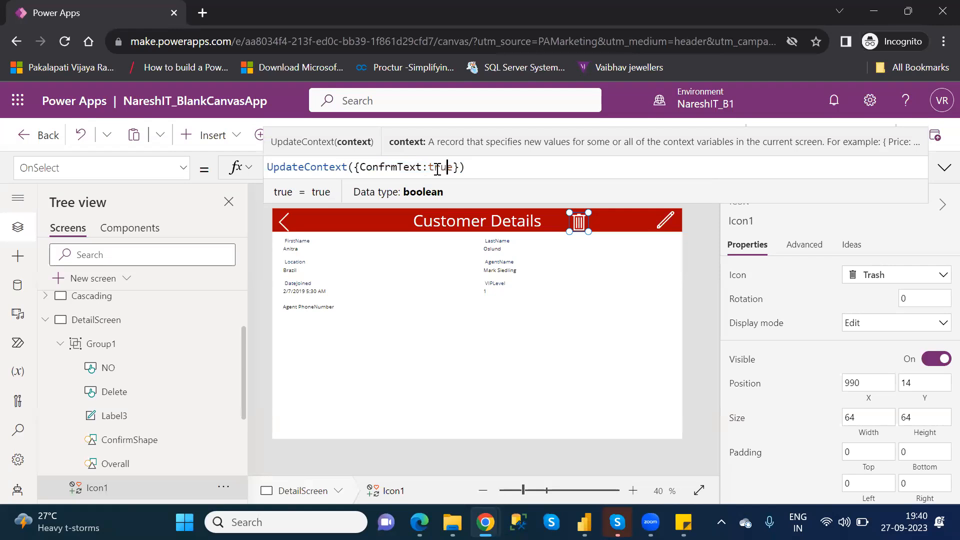
left_click(114, 345)
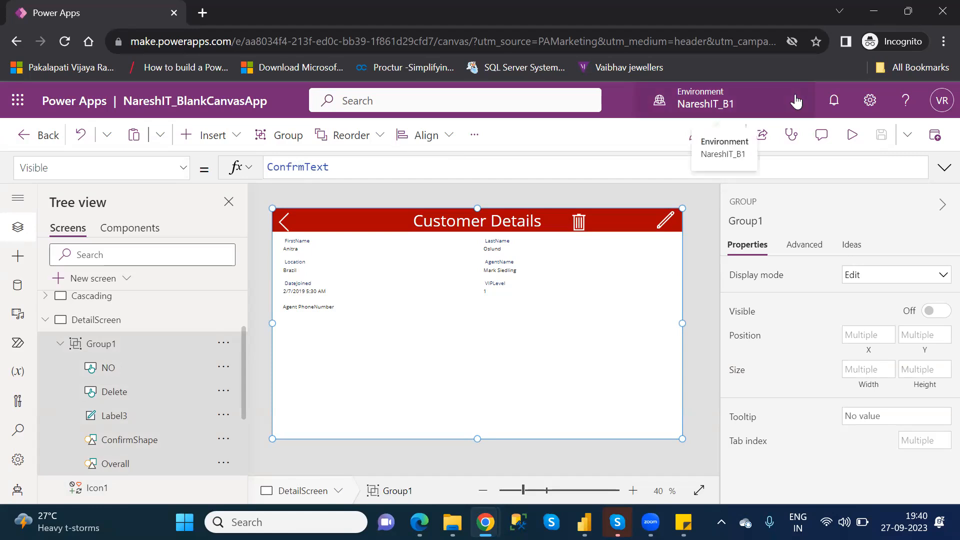
Preview the app, bring up the delete-confirmation popup from the trash icon, and return to editing with the popup open.
left_click(850, 134)
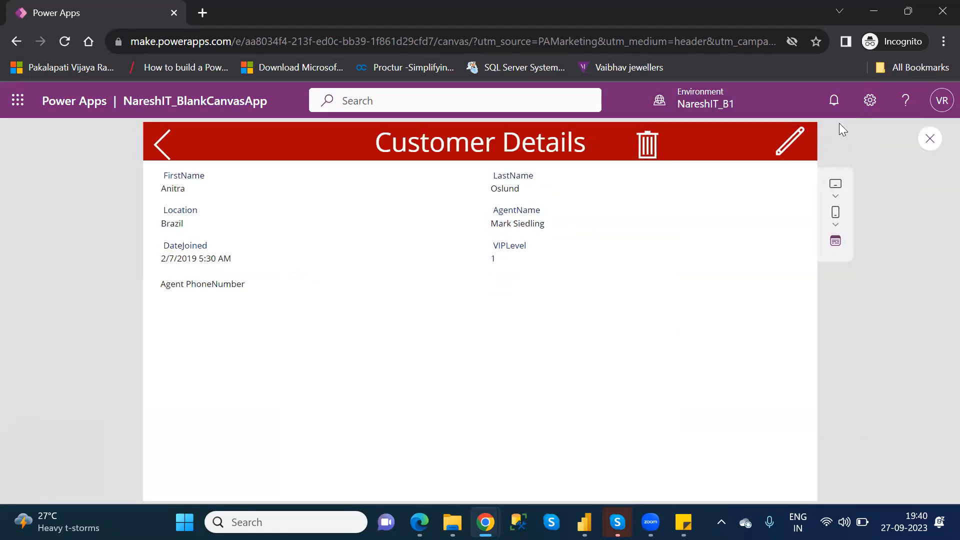
left_click(650, 146)
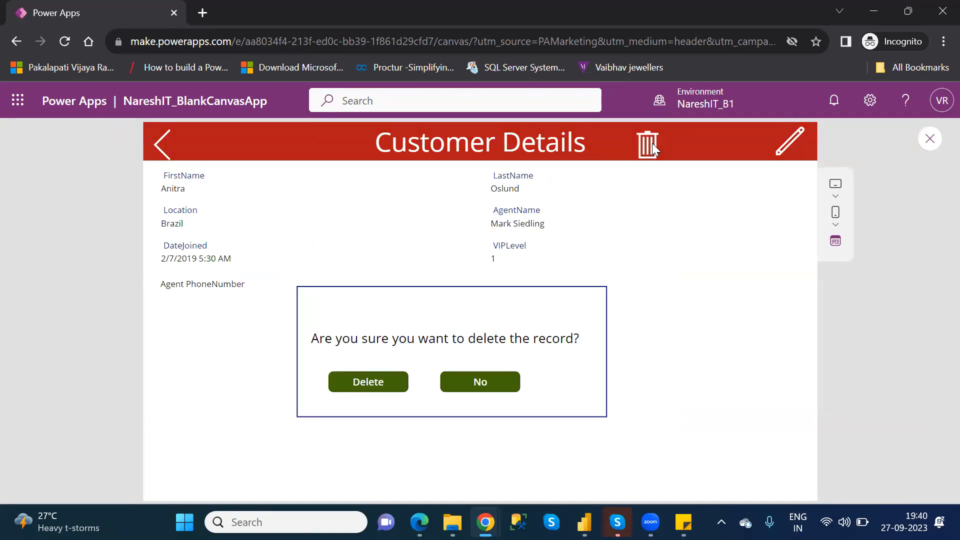
left_click(931, 137)
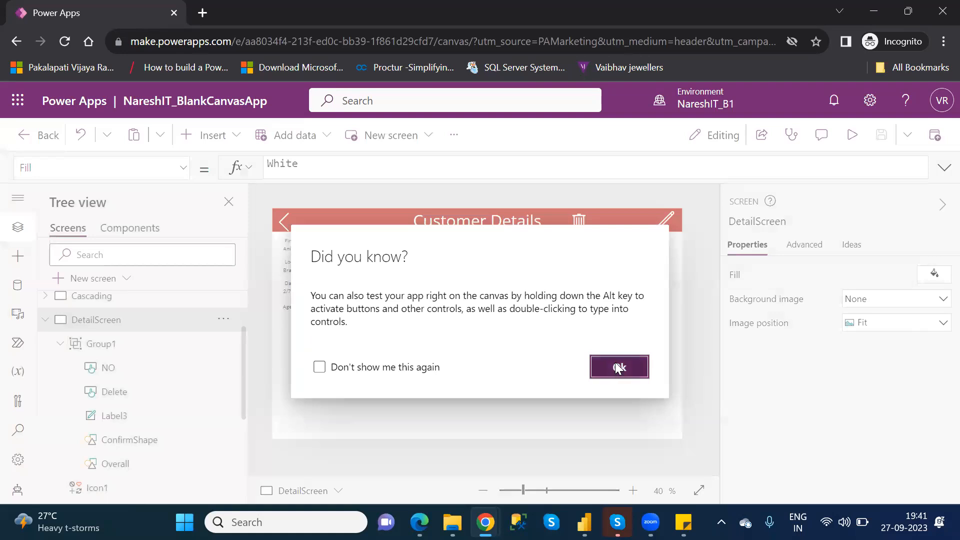
left_click(619, 367)
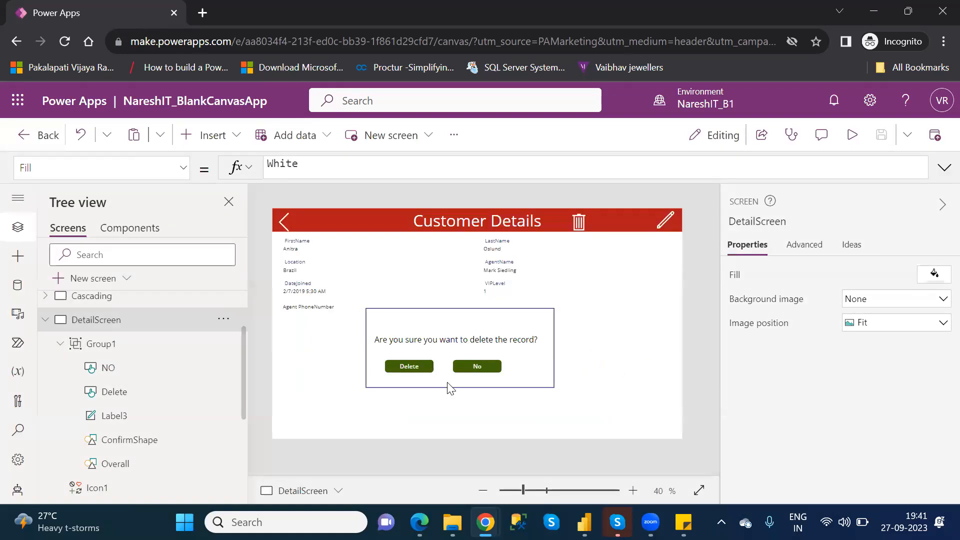
Review the OnSelect formulas of the popup's Delete and No buttons, including the Remove call and the ConfrmText value.
left_click(413, 370)
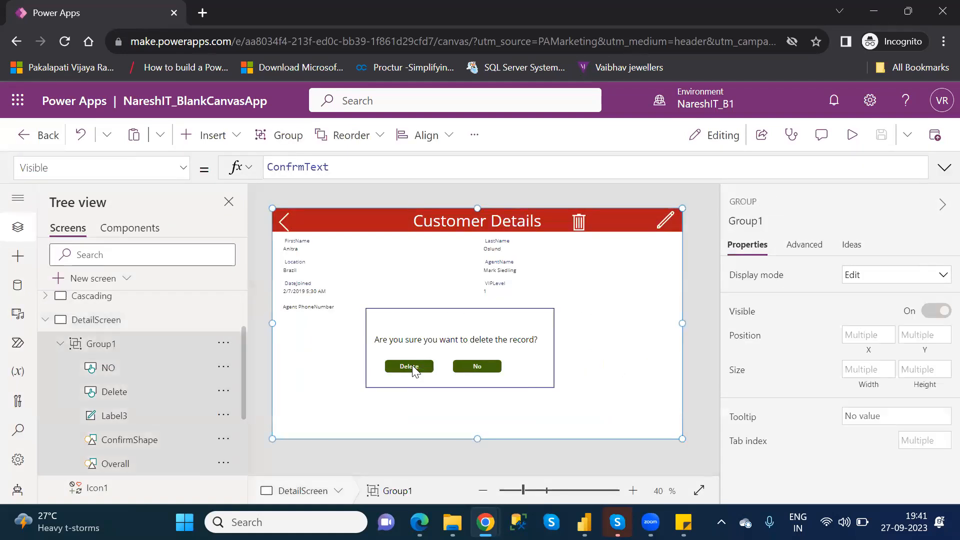
left_click(412, 369)
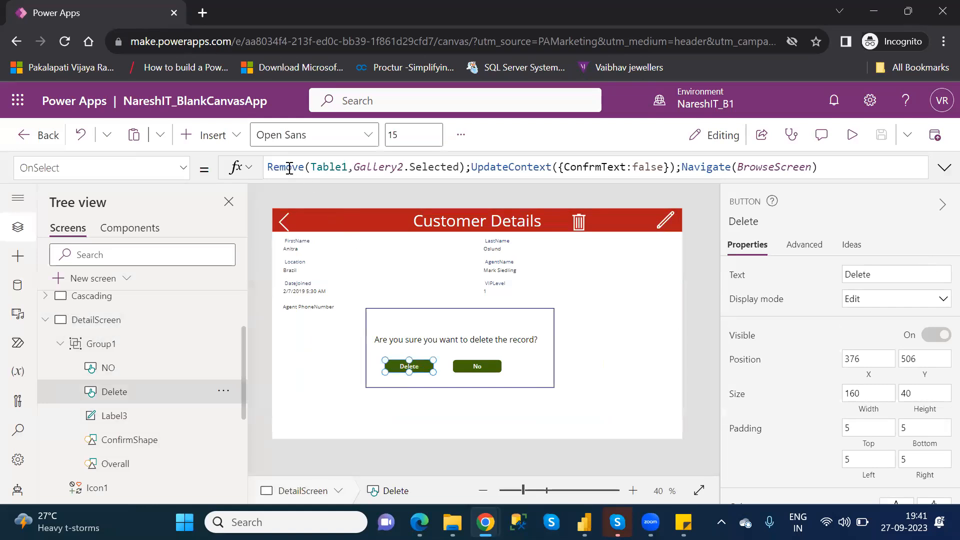
left_click(466, 167)
left_click_drag(466, 167, 270, 166)
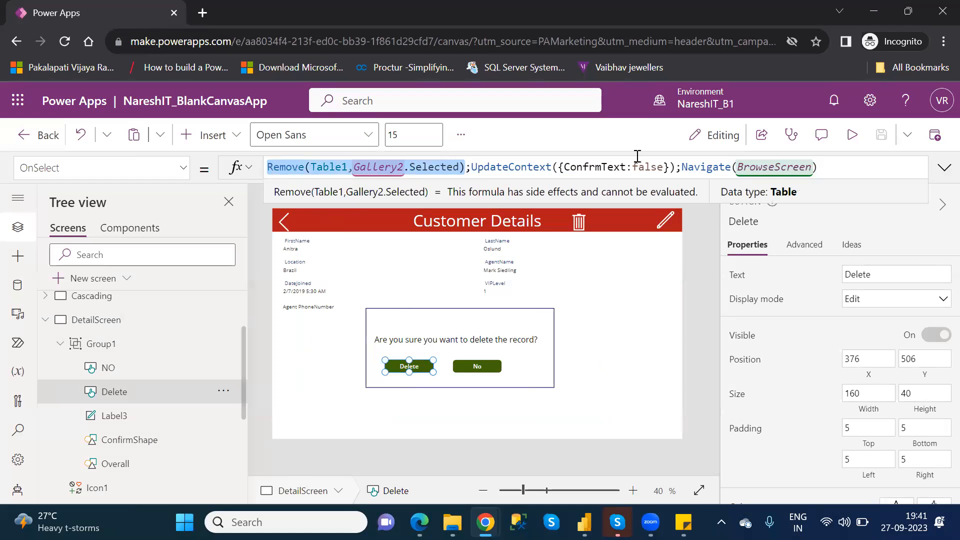
double_click(651, 168)
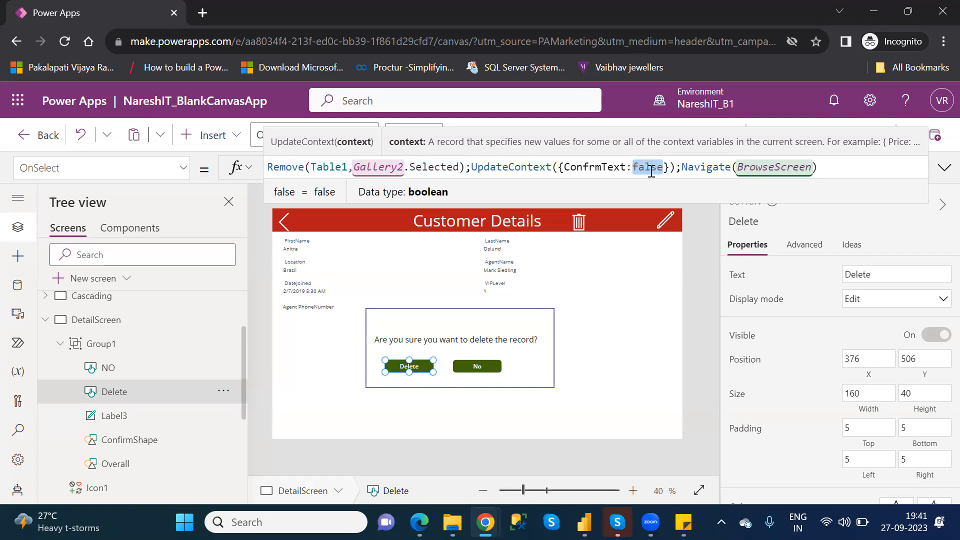
left_click(492, 370)
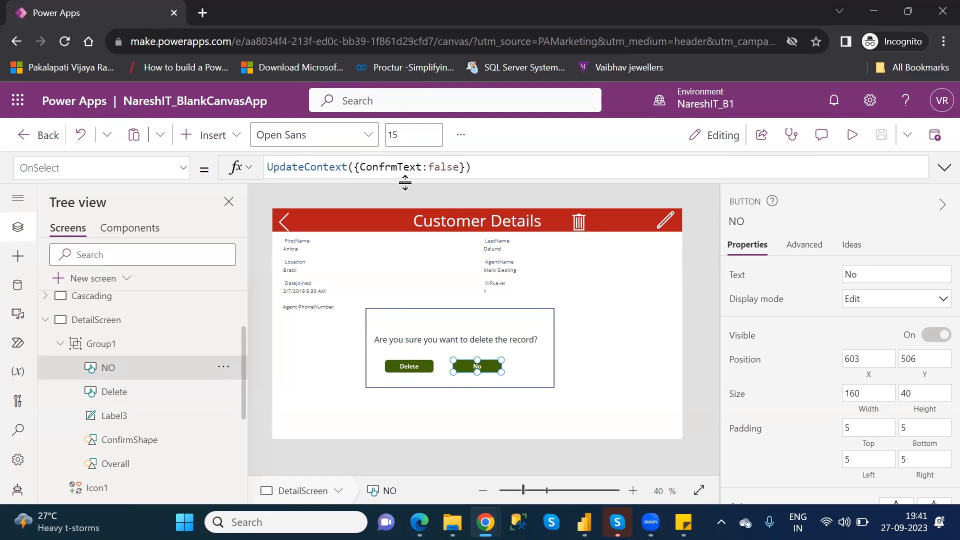
left_click(410, 370)
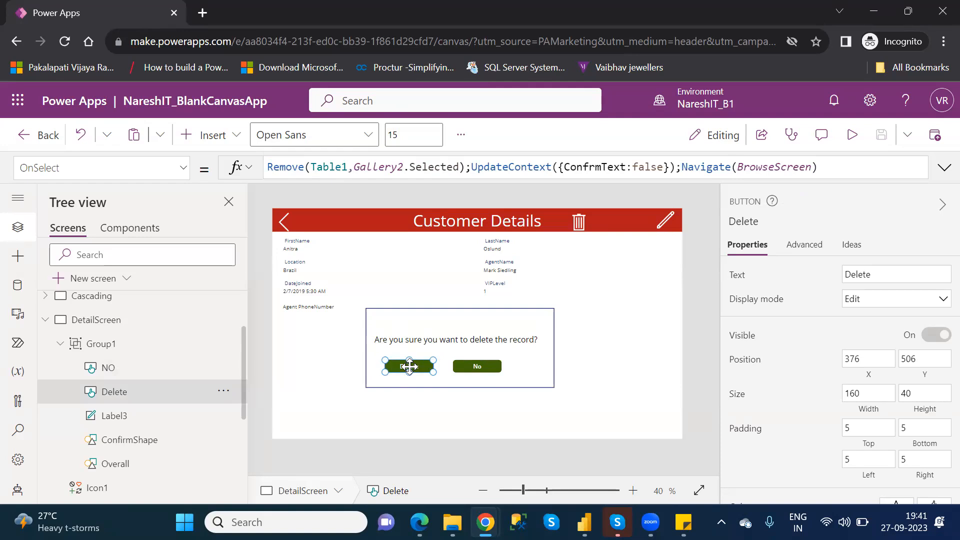
Check the Overall rectangle's OnSelect value and evaluate the ConfrmText variable in Group1's Visible formula.
left_click(581, 220)
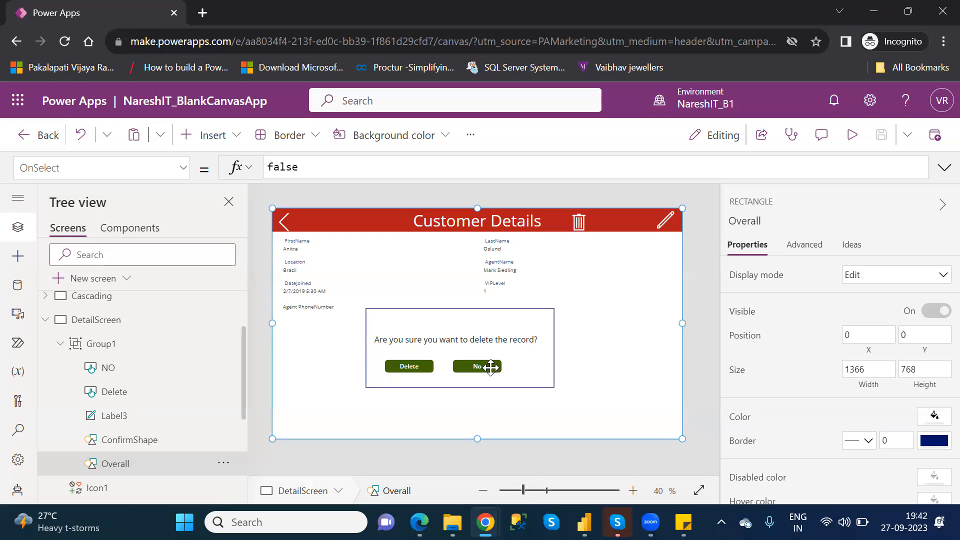
left_click(111, 348)
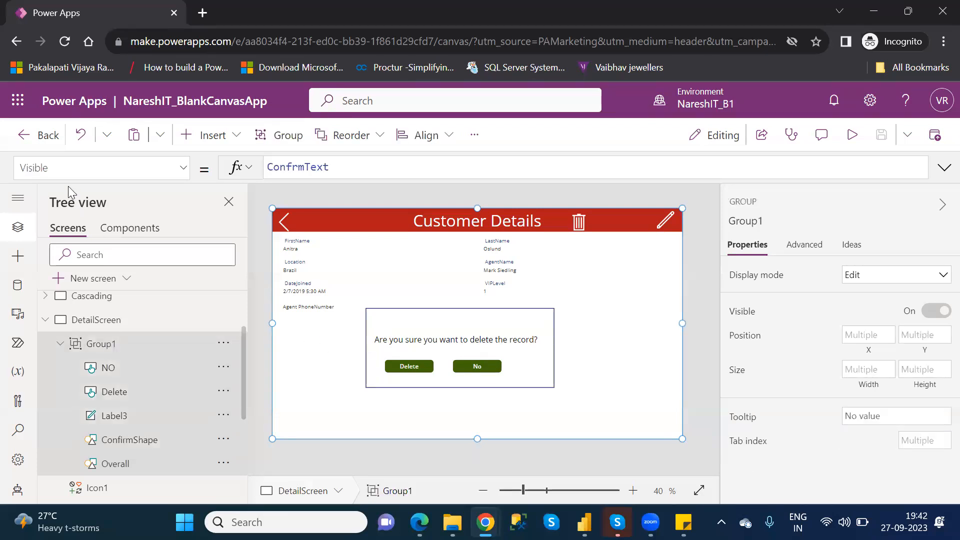
double_click(319, 167)
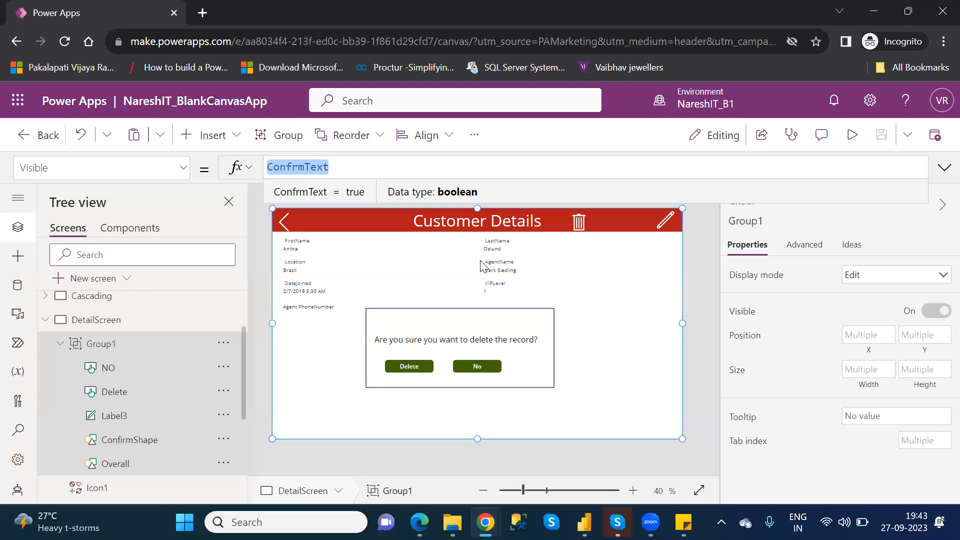
Inspect the custom fill color and transparency of the Overall rectangle, leaving them as they are.
left_click(123, 466)
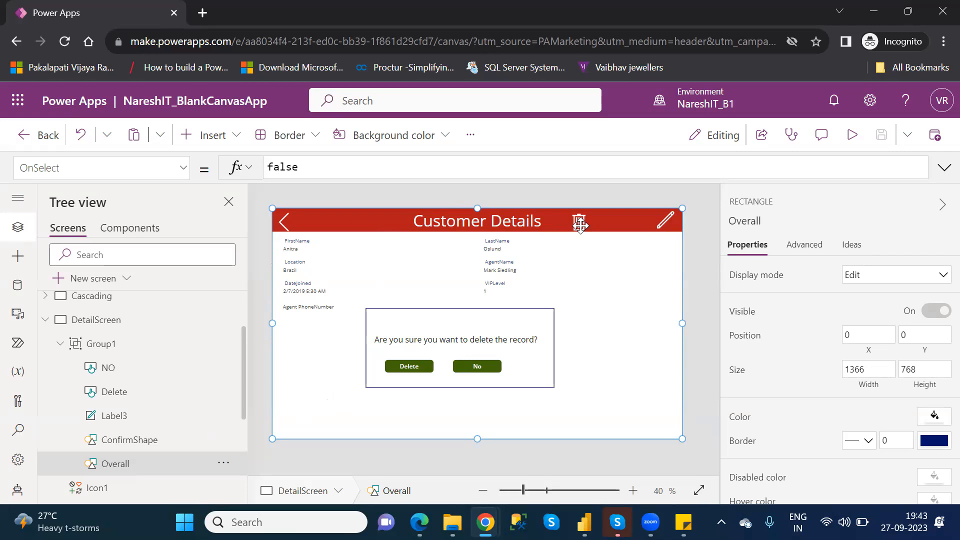
left_click(936, 419)
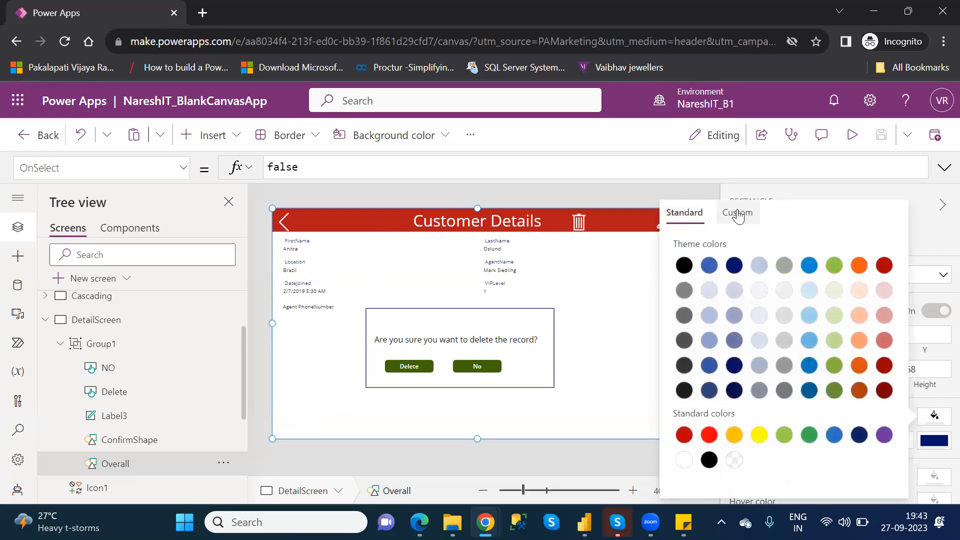
left_click(738, 212)
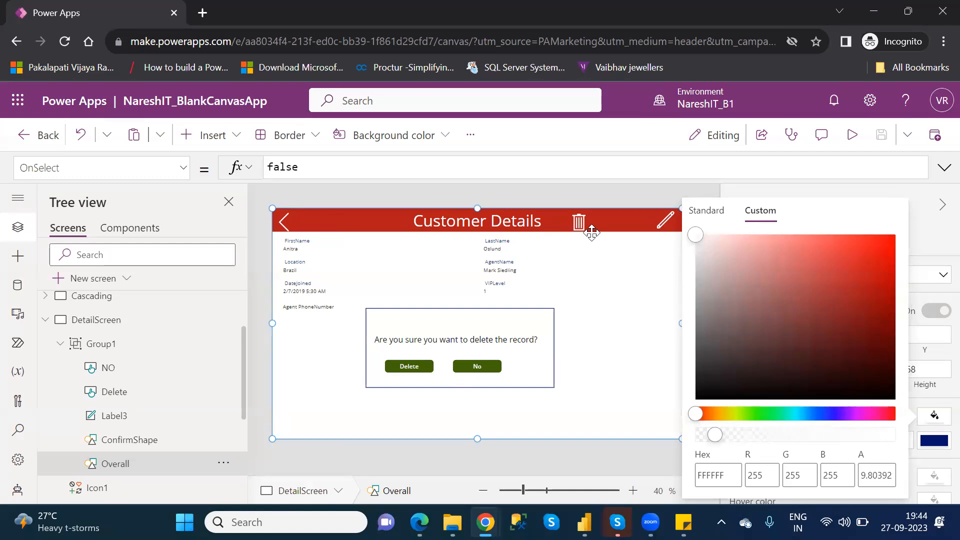
left_click(617, 281)
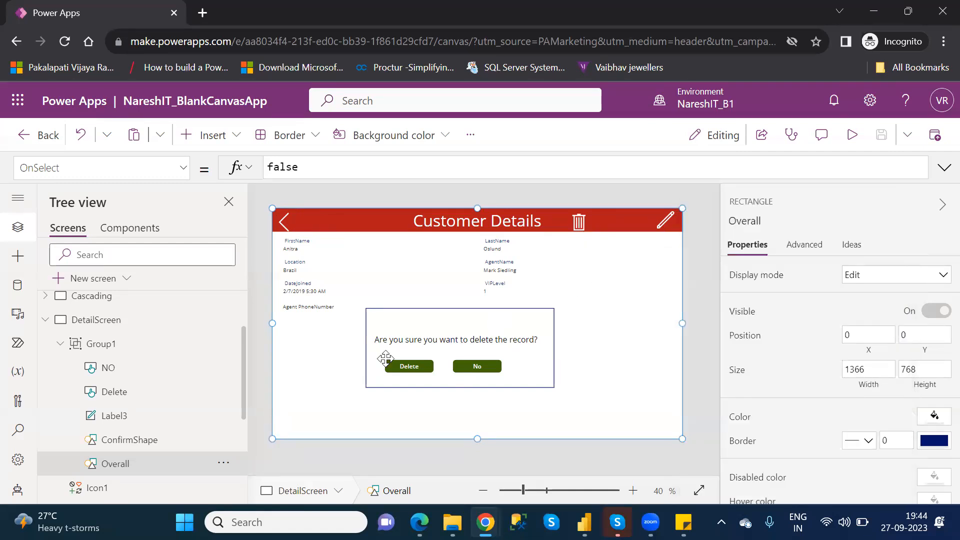
Go through ConfirmShape, Label3 and the Delete and No buttons in Group1, examining the Remove and UpdateContext parts of the OnSelect formulas.
left_click(130, 441)
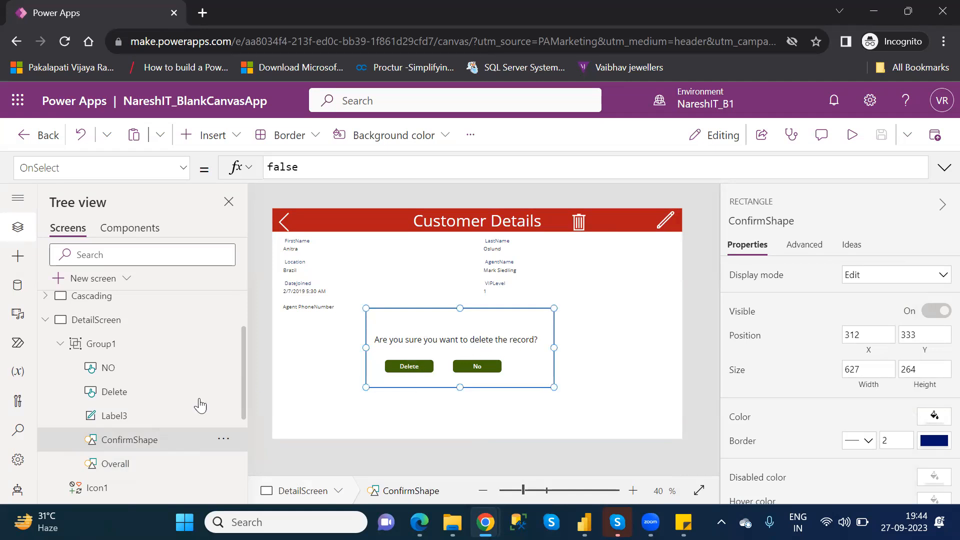
left_click(136, 425)
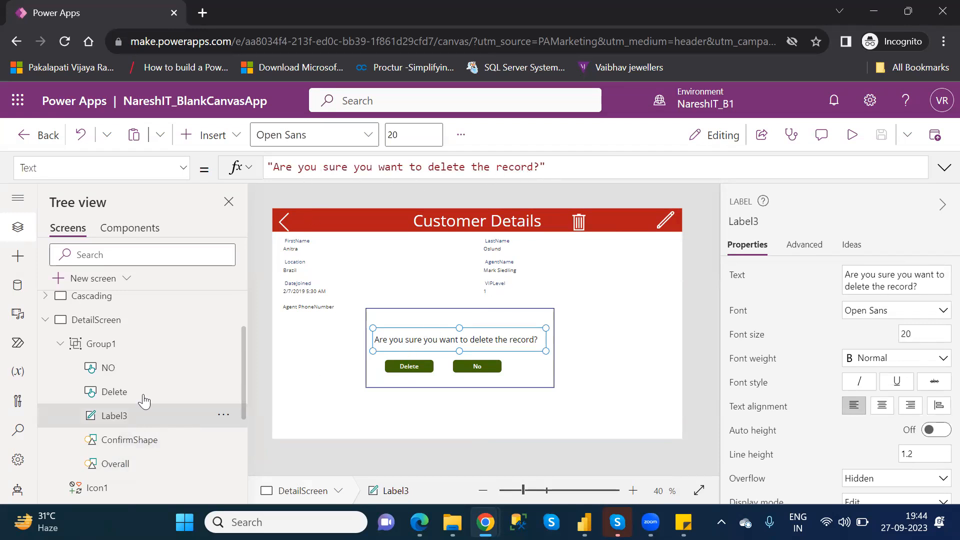
left_click(125, 397)
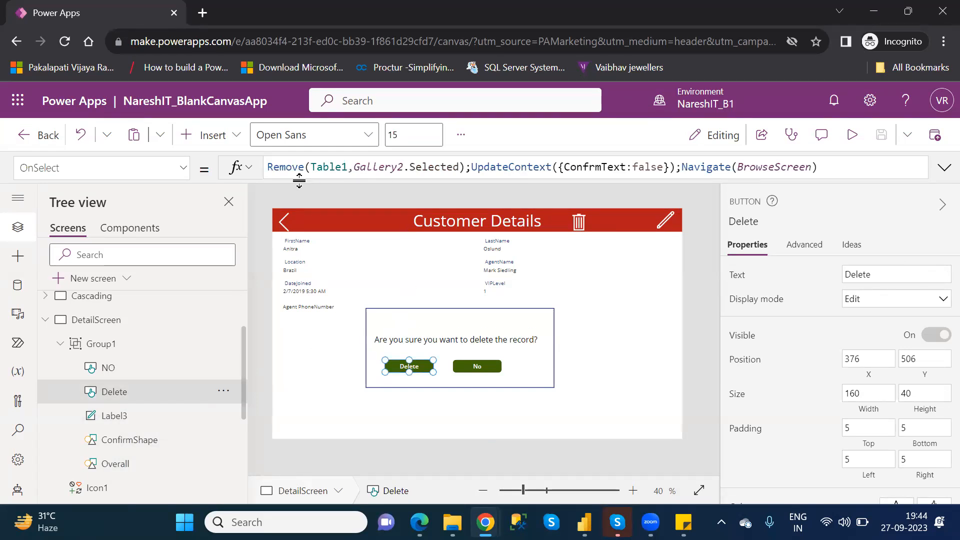
left_click(472, 166)
key("shift+Home")
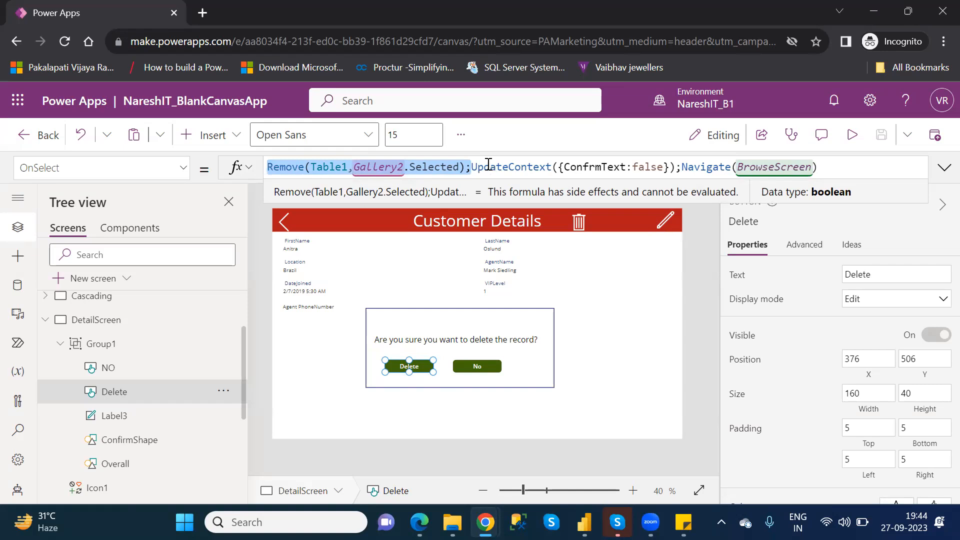
left_click(488, 165)
left_click_drag(472, 166, 677, 167)
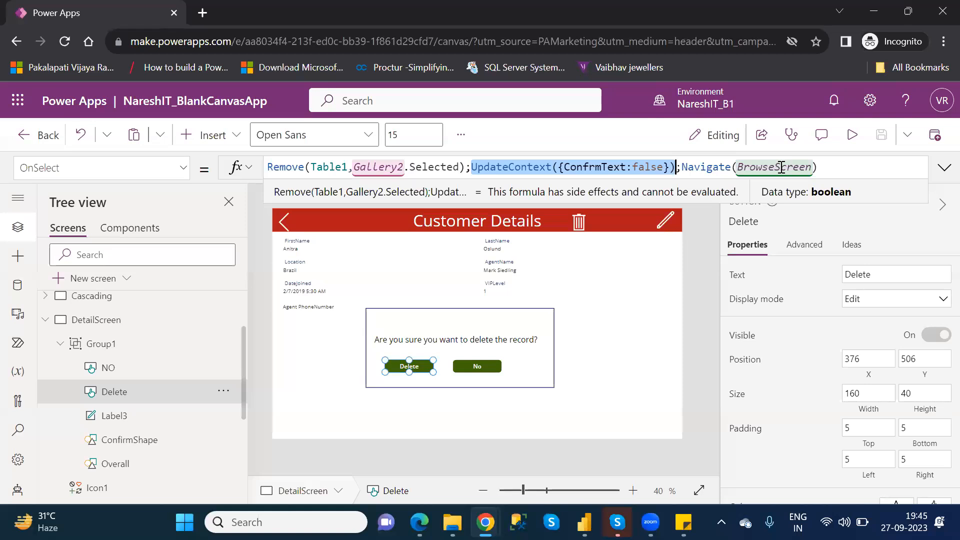
left_click(466, 363)
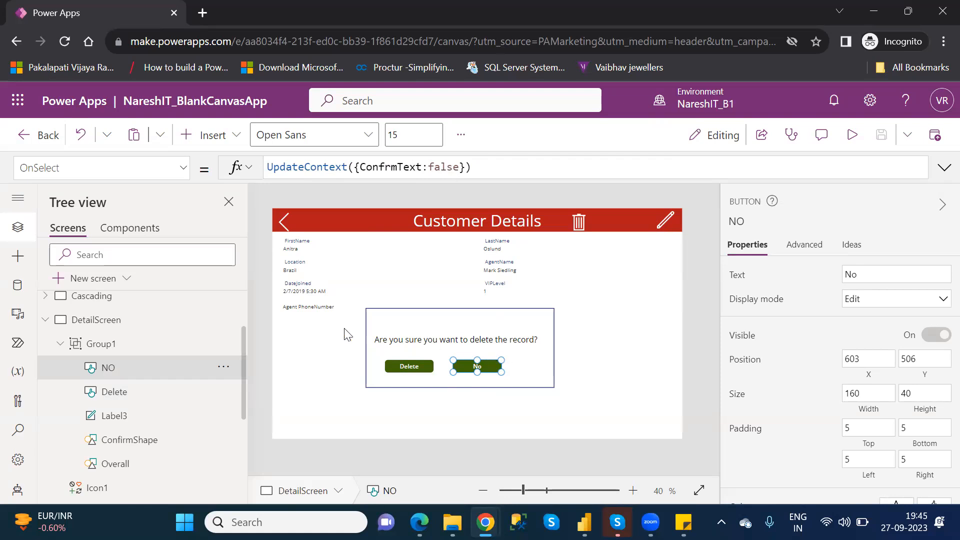
Recheck the ConfrmText variable controlling the visibility of the whole popup group.
left_click(119, 344)
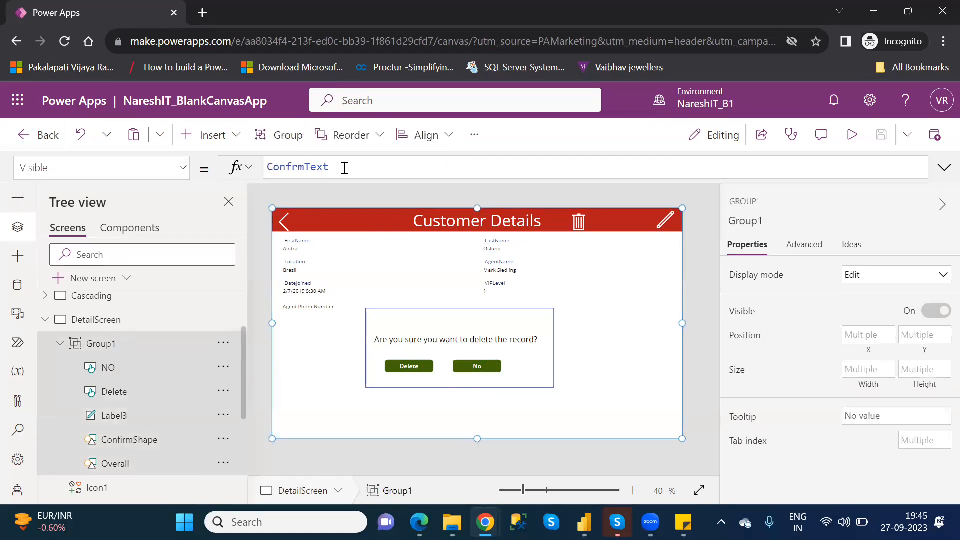
double_click(311, 168)
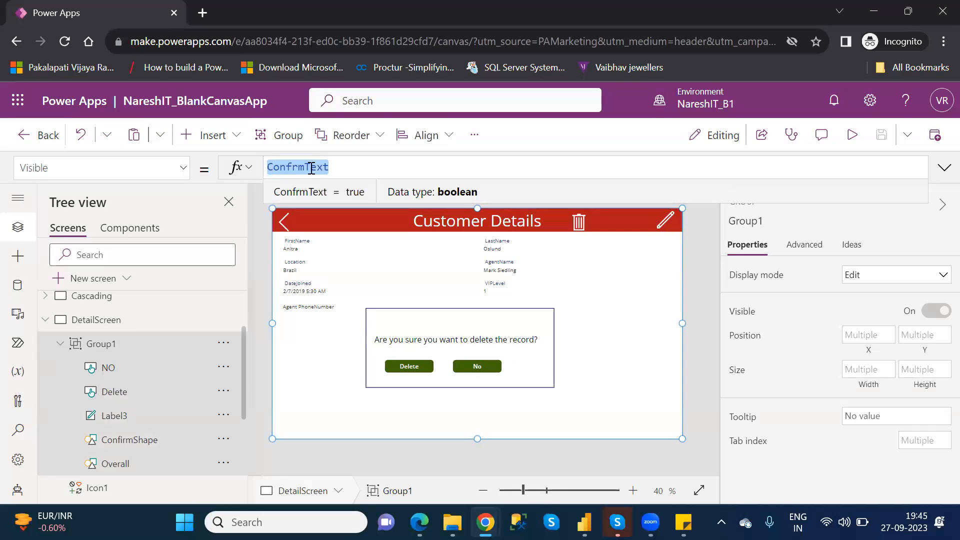
left_click(418, 19)
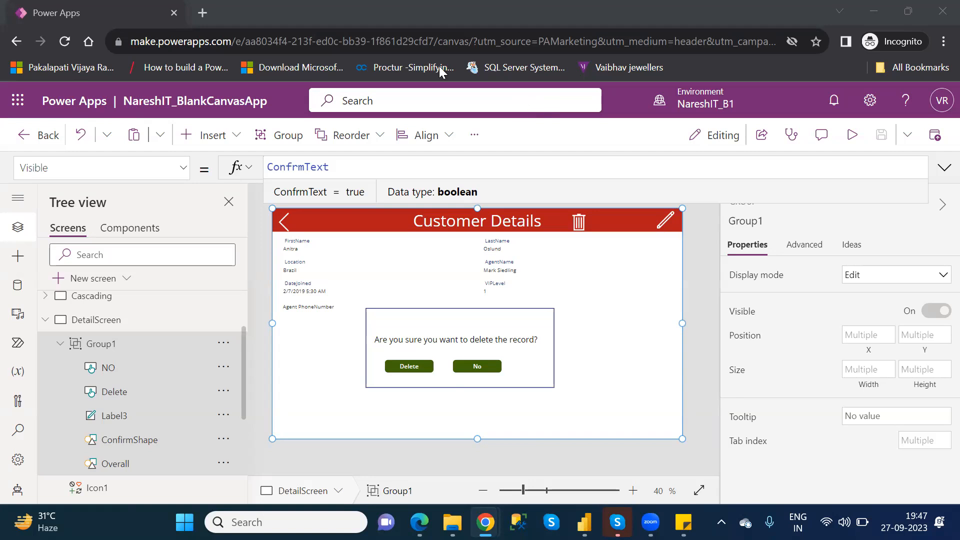
Publish this version of NareshIT_BlankCanvasApp and leave the app editor.
left_click(933, 138)
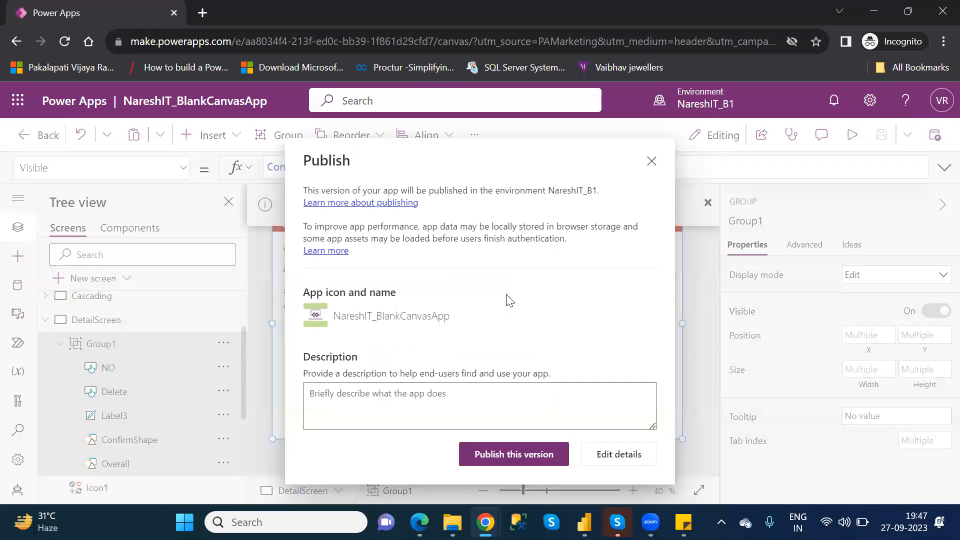
left_click(527, 450)
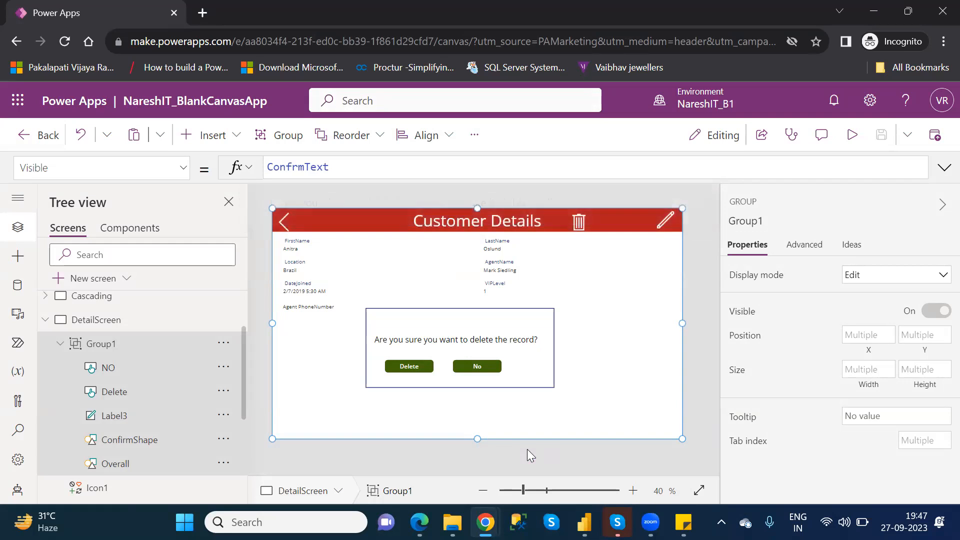
left_click(43, 140)
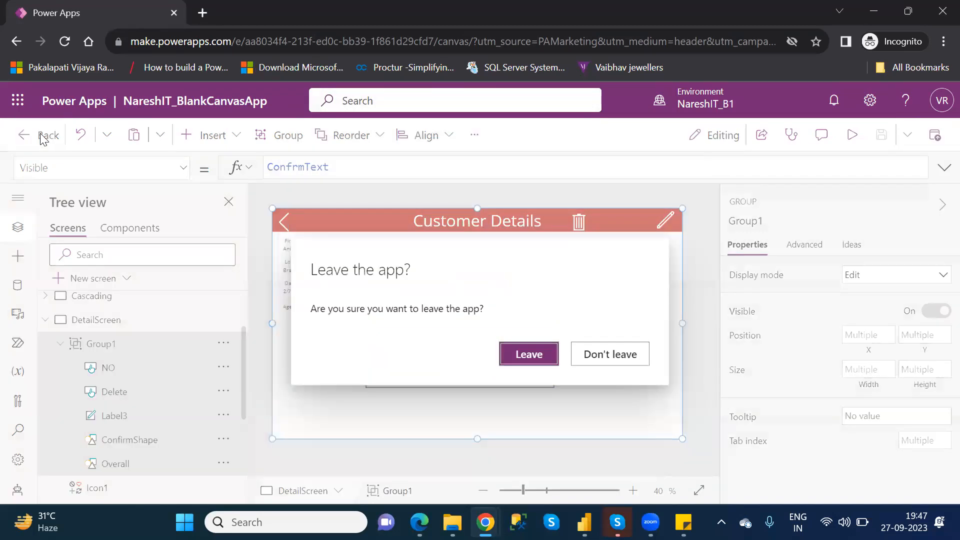
left_click(529, 354)
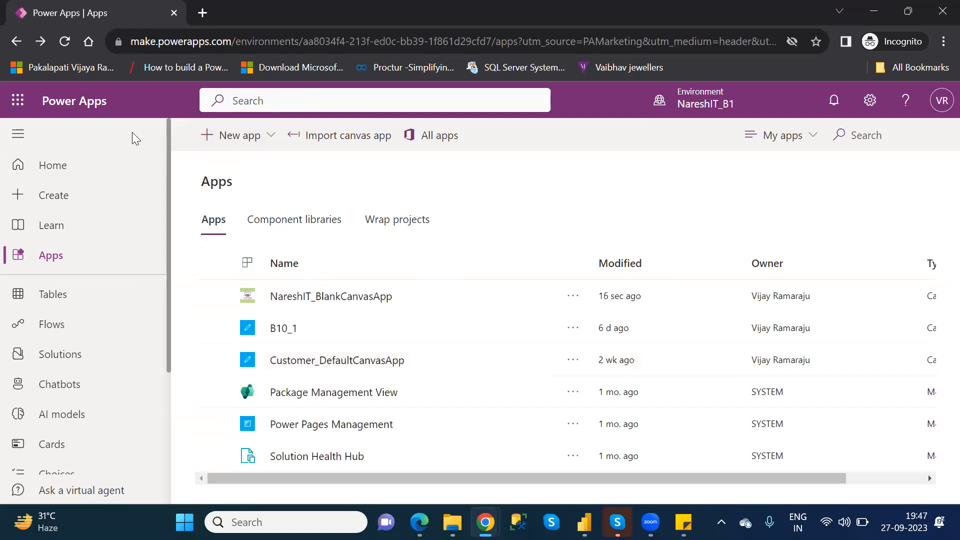
Look through the Home, Create, Apps and Learn pages of the maker portal, including the Courses section of Learn.
left_click(70, 170)
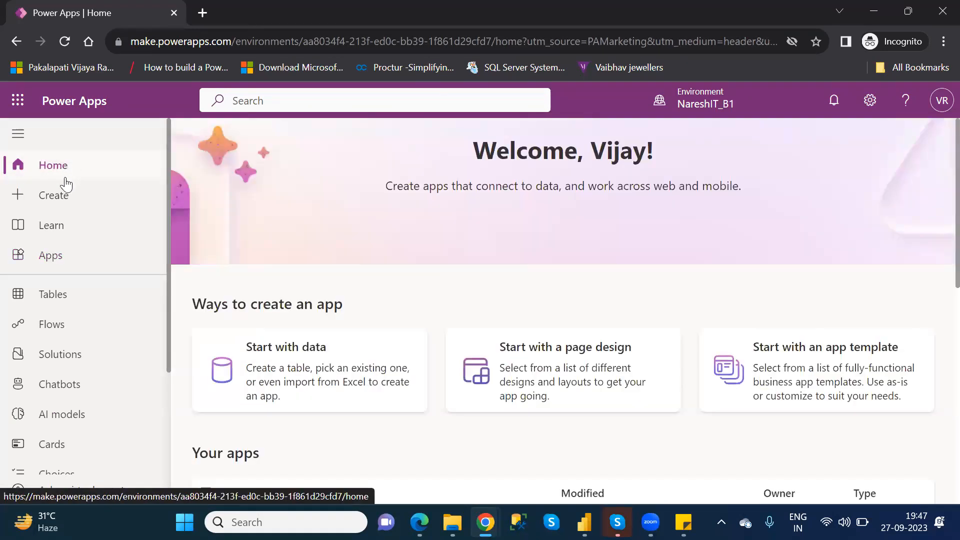
left_click(66, 199)
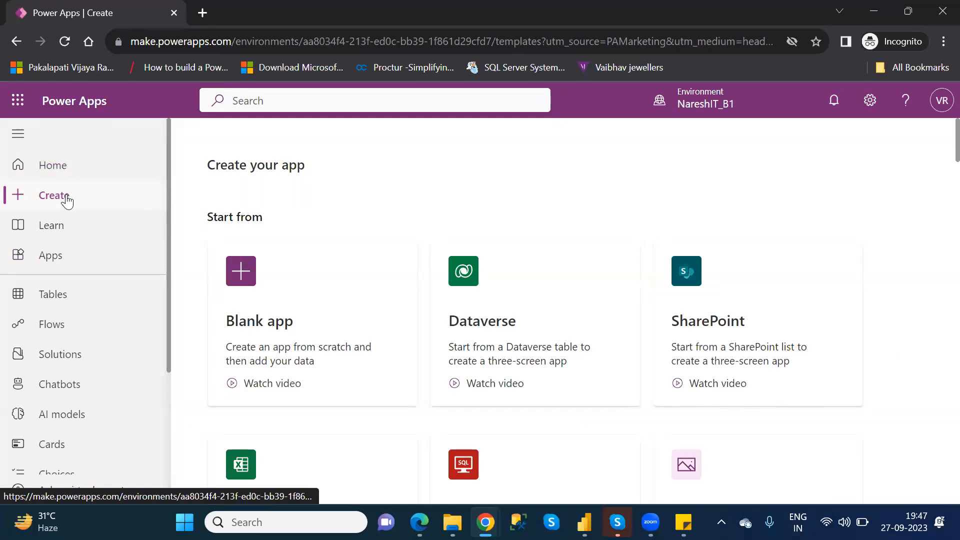
left_click(68, 262)
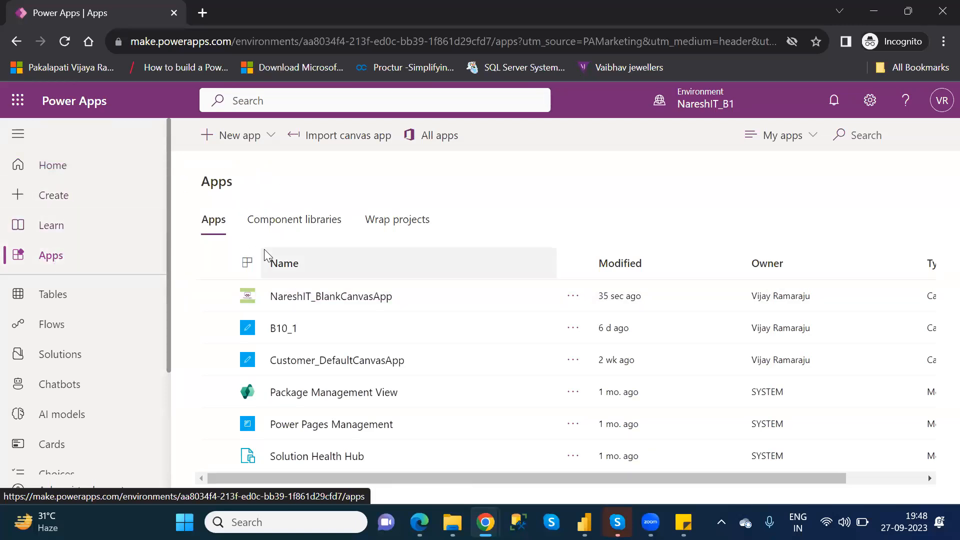
left_click(61, 228)
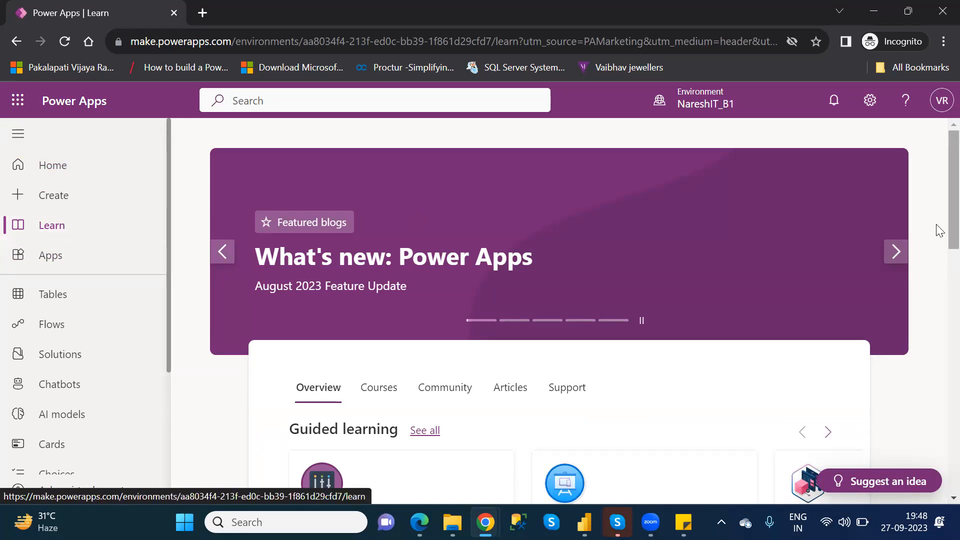
scroll(937, 240, "down", 3)
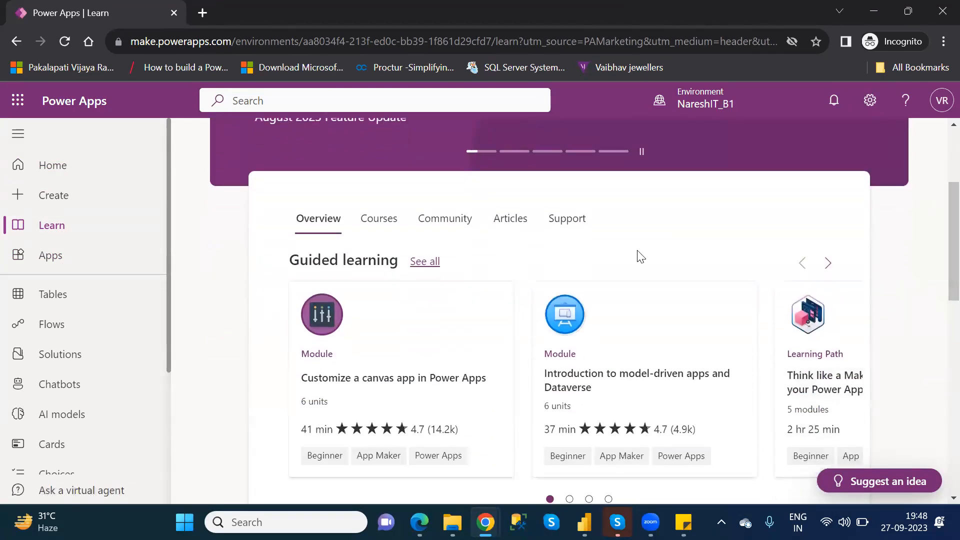
left_click(379, 225)
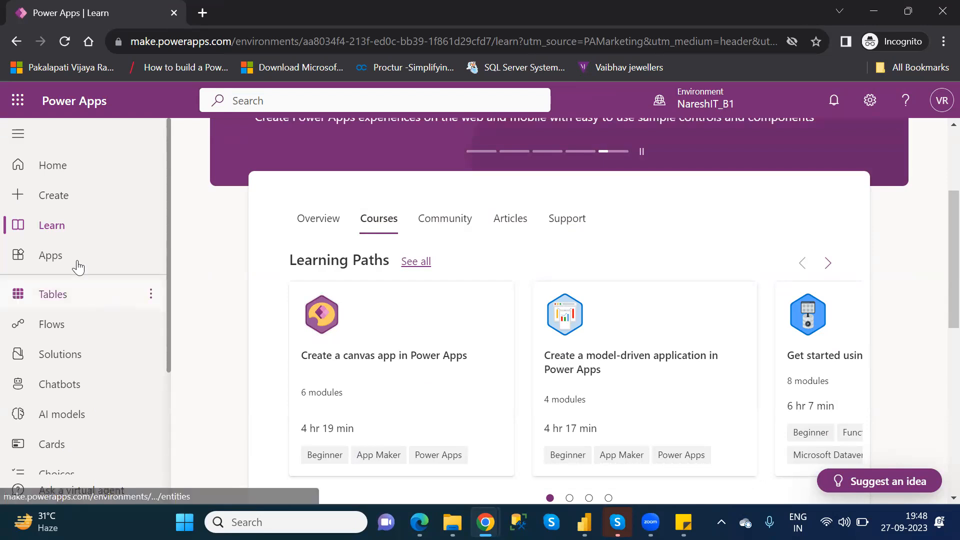
Open the Tables page, switch to Power BI Desktop to look at its Dataverse connector after cancelling the save prompt, and return to Power Apps.
left_click(64, 299)
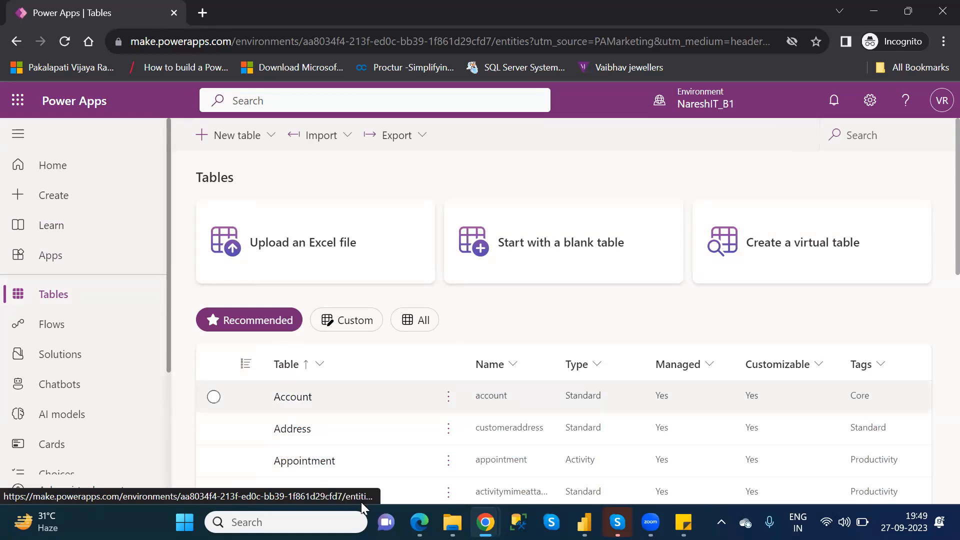
left_click(584, 522)
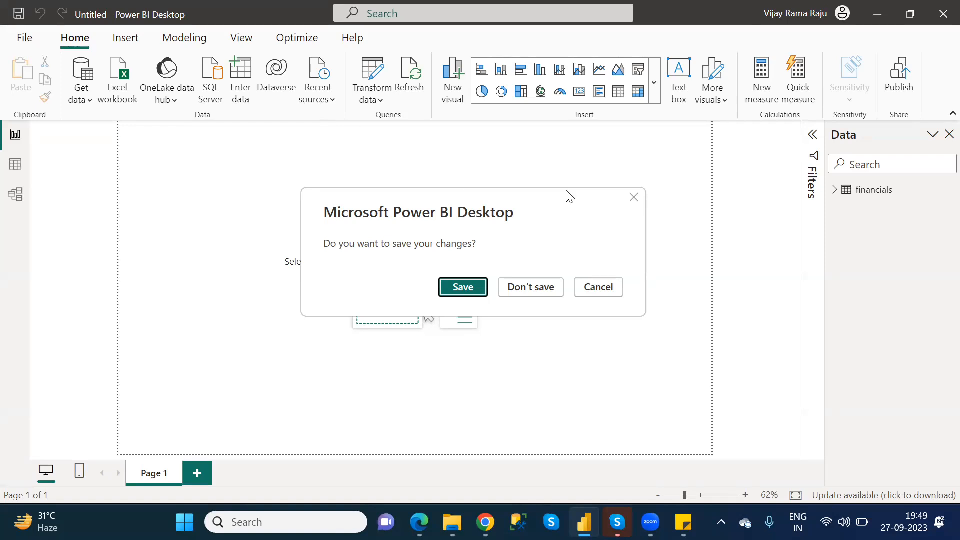
left_click(634, 199)
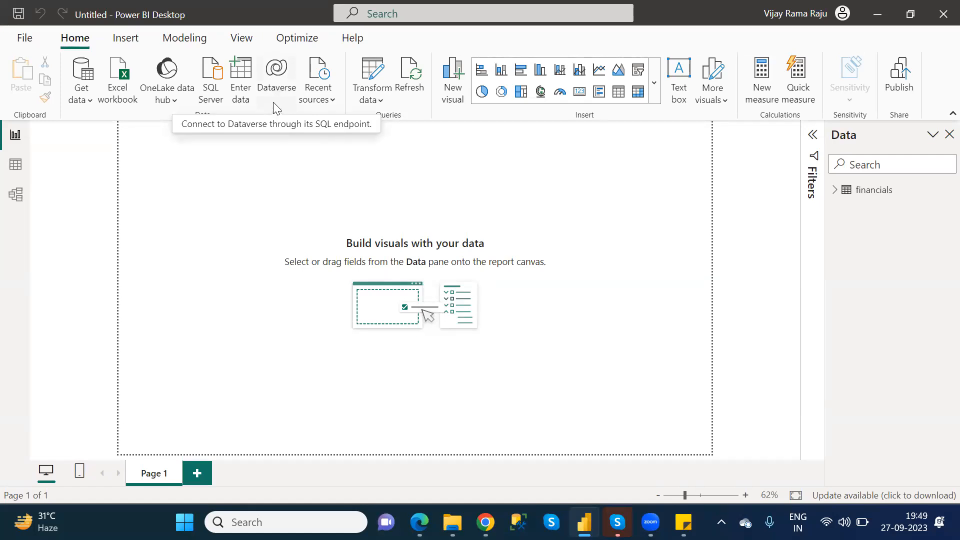
key("alt+Tab")
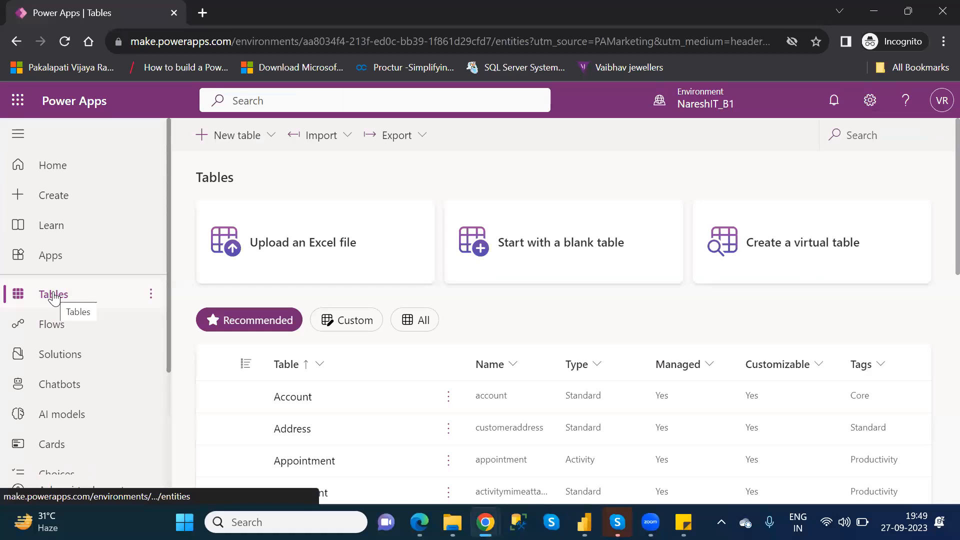
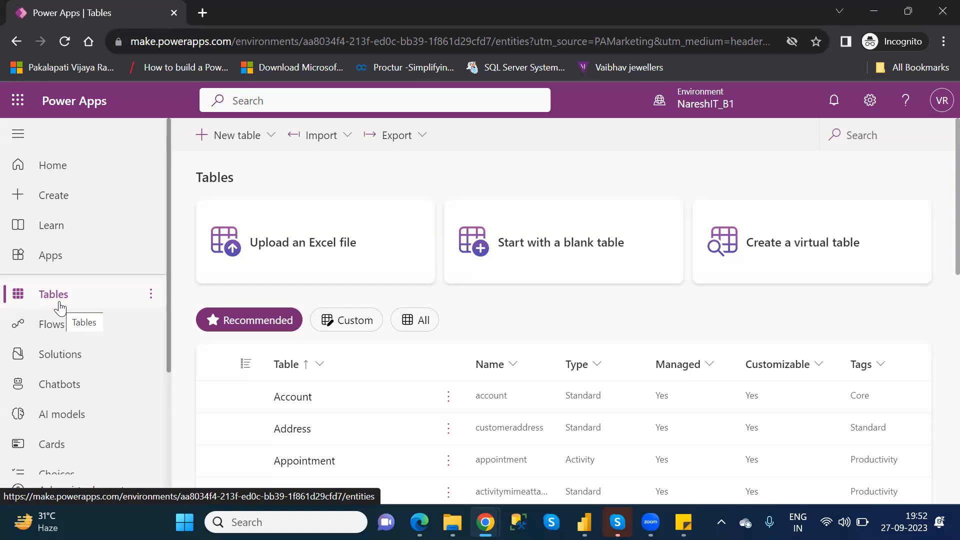
key("alt+Tab")
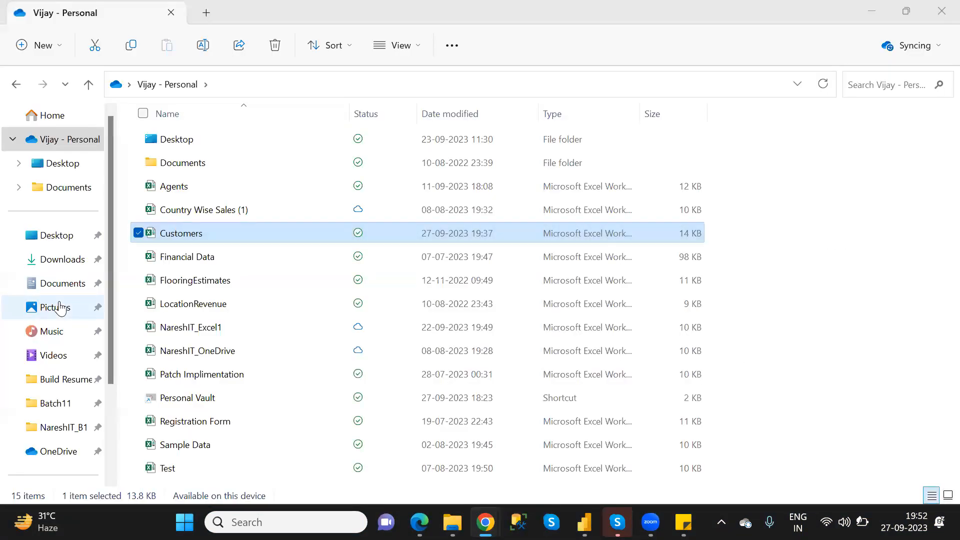
mouse_move(485, 524)
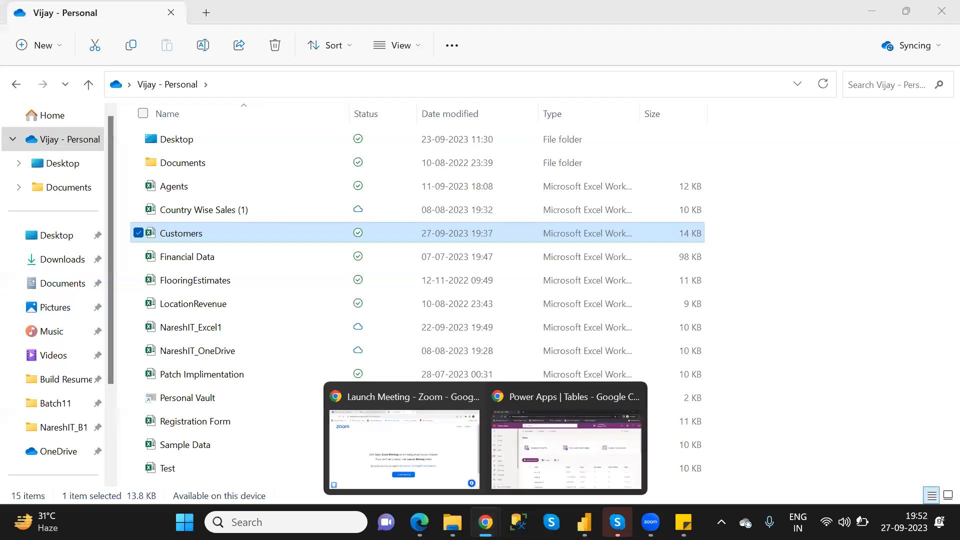
left_click(610, 492)
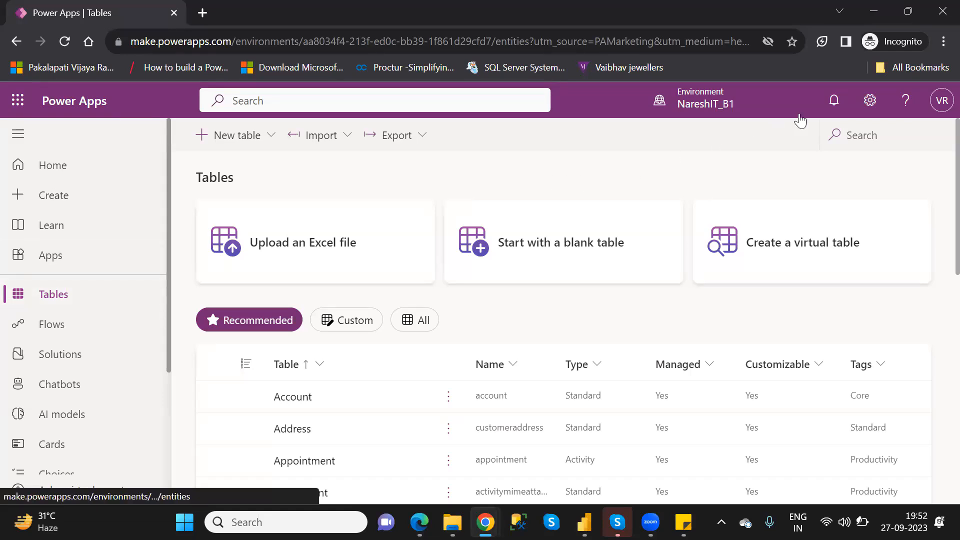
Switch to the Power Platform admin center from the Power Apps settings, start its welcome tour and show the list of environments.
left_click(870, 106)
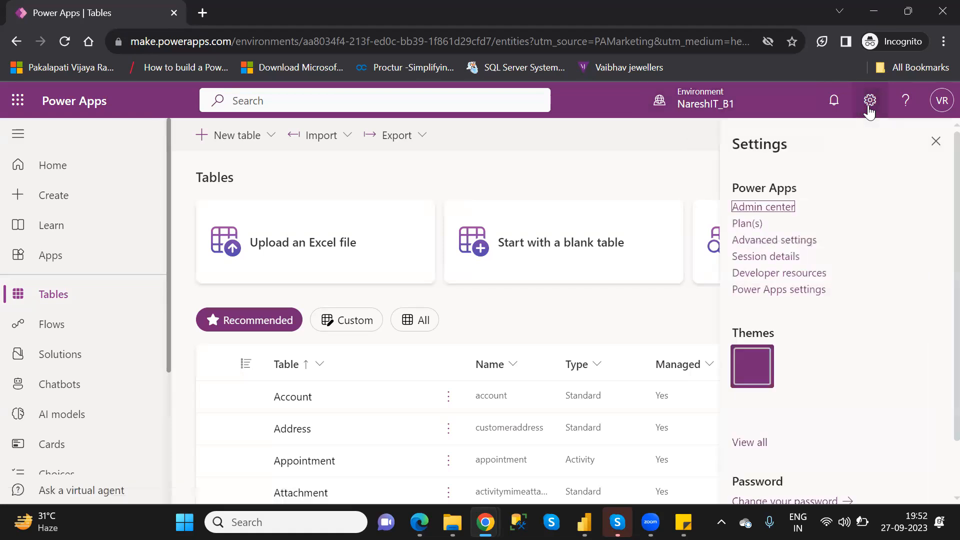
left_click(764, 208)
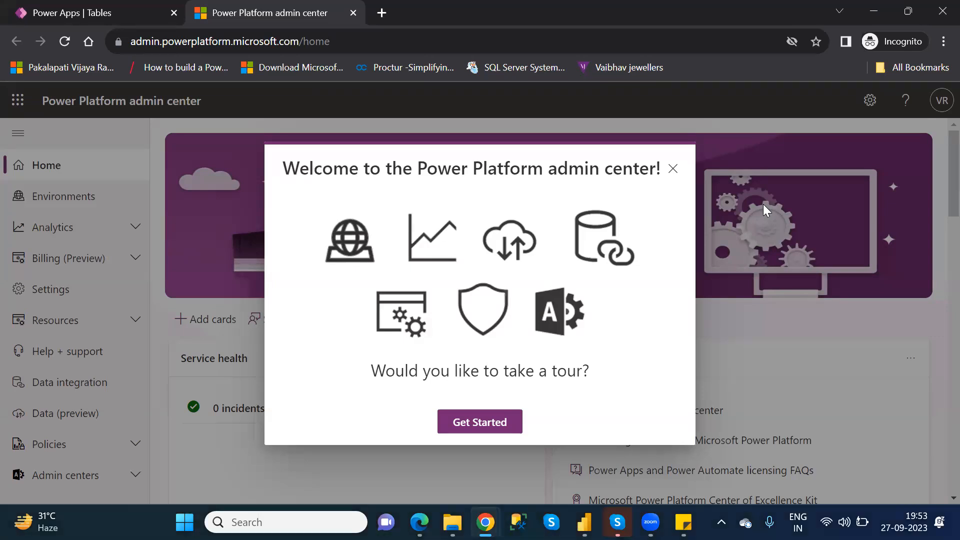
left_click(468, 422)
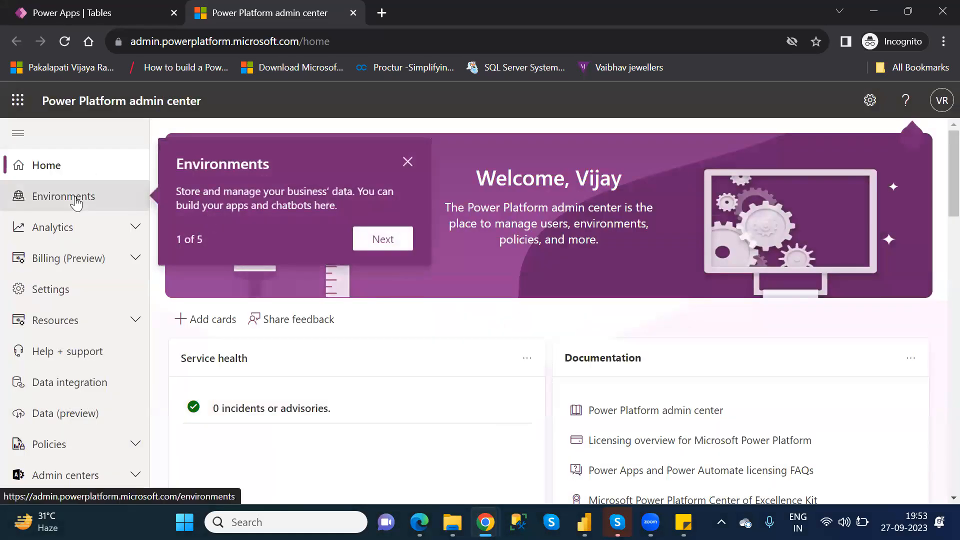
left_click(76, 202)
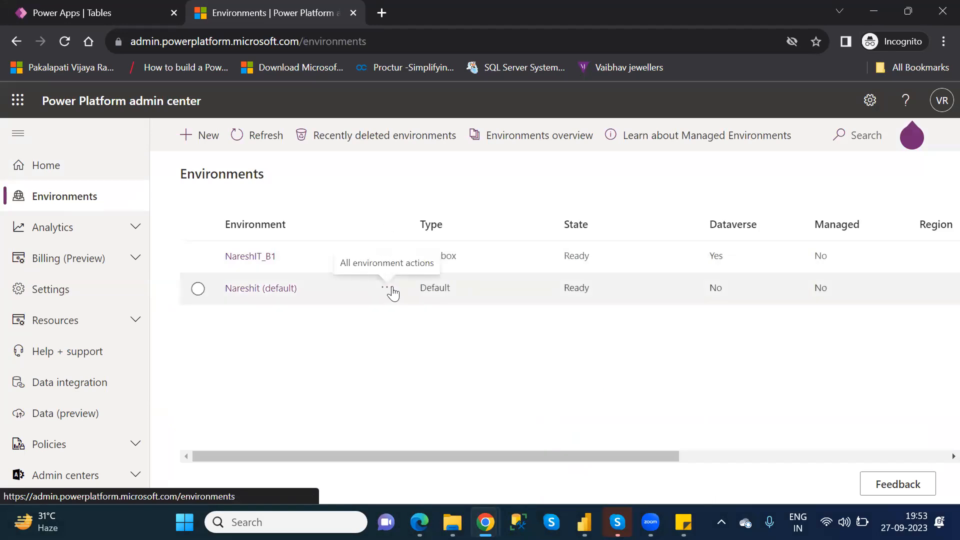
Look at the detailed view of the Nareshit (default) environment and return to the Environments list.
left_click(390, 289)
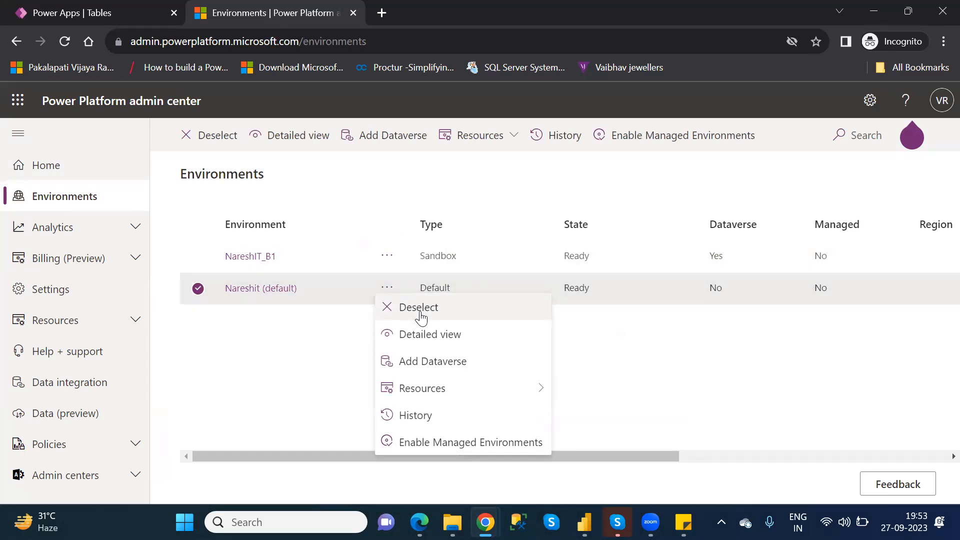
left_click(439, 339)
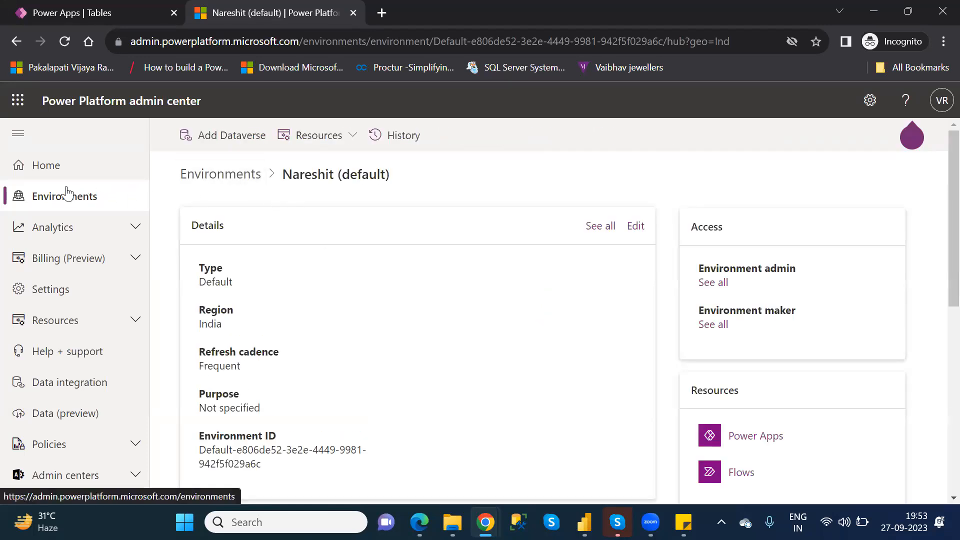
left_click(13, 43)
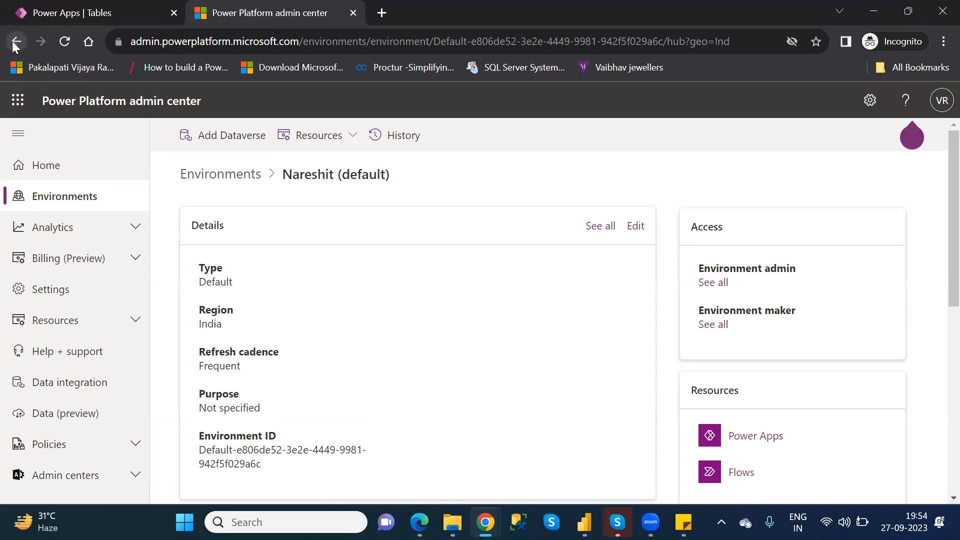
left_click(13, 42)
left_click(16, 43)
left_click(50, 176)
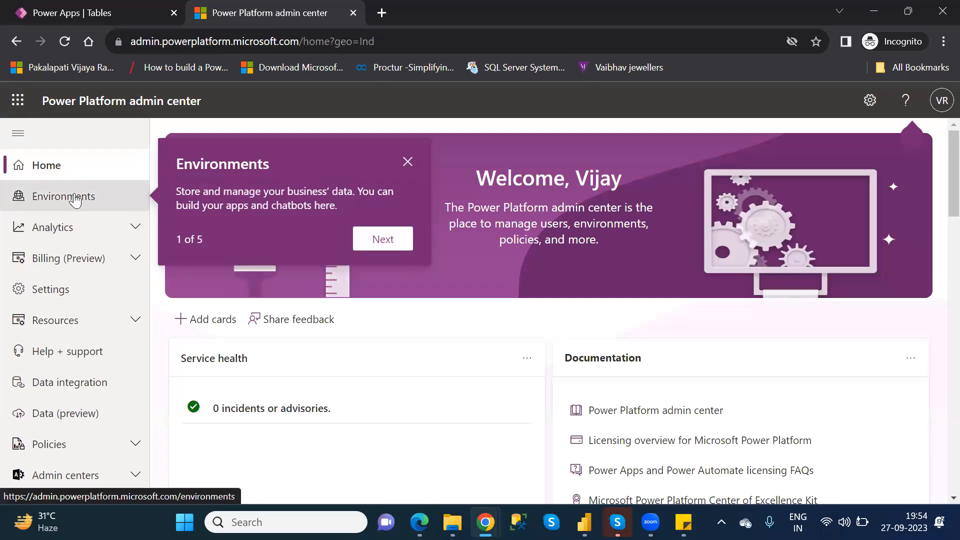
left_click(74, 197)
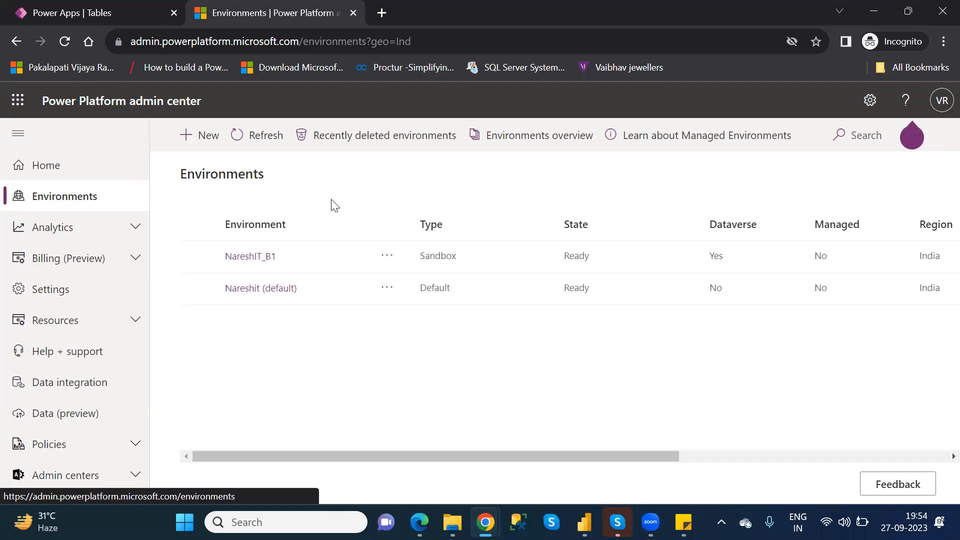
Review the new environment form, including its region, type, Dataverse data store and pay-as-you-go options, and cancel it.
left_click(214, 134)
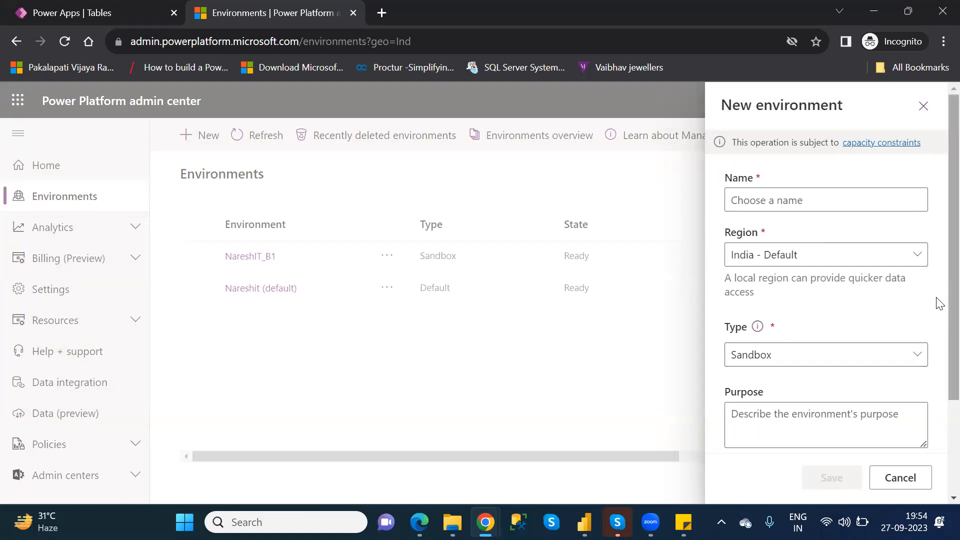
scroll(939, 310, "down", 3)
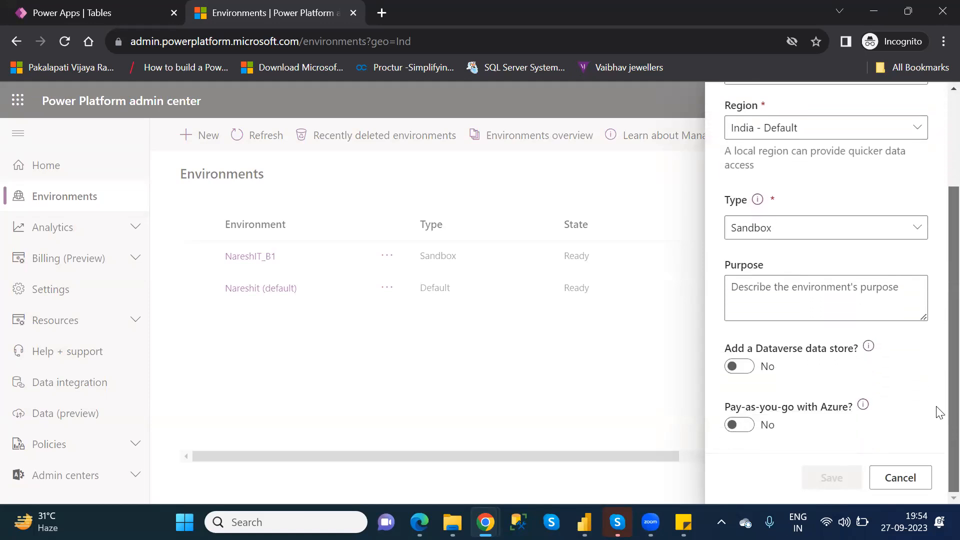
scroll(905, 414, "up", 3)
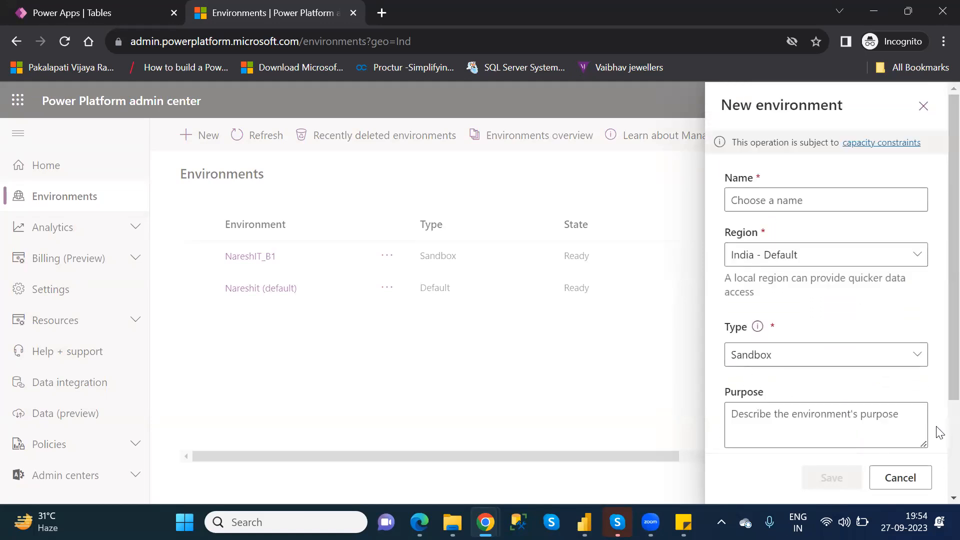
scroll(939, 436, "down", 3)
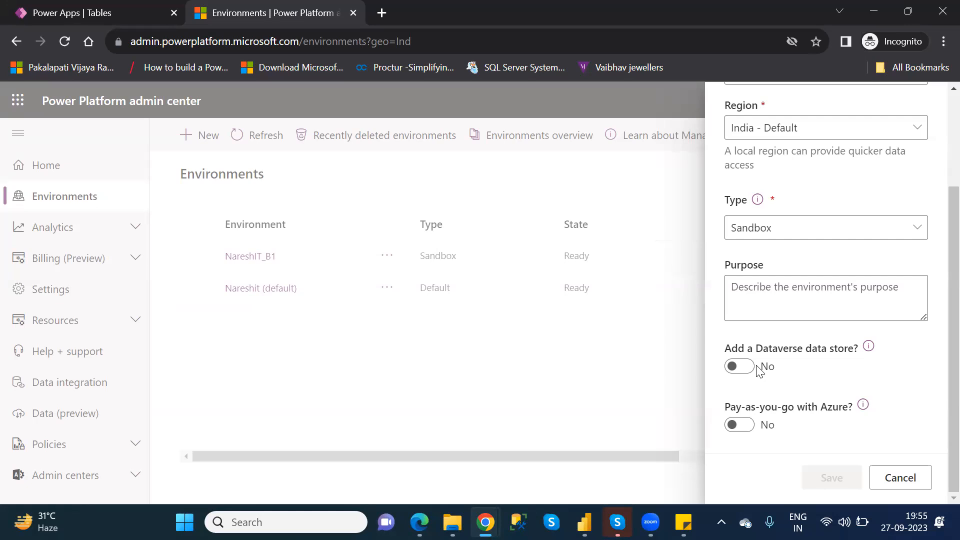
left_click(924, 476)
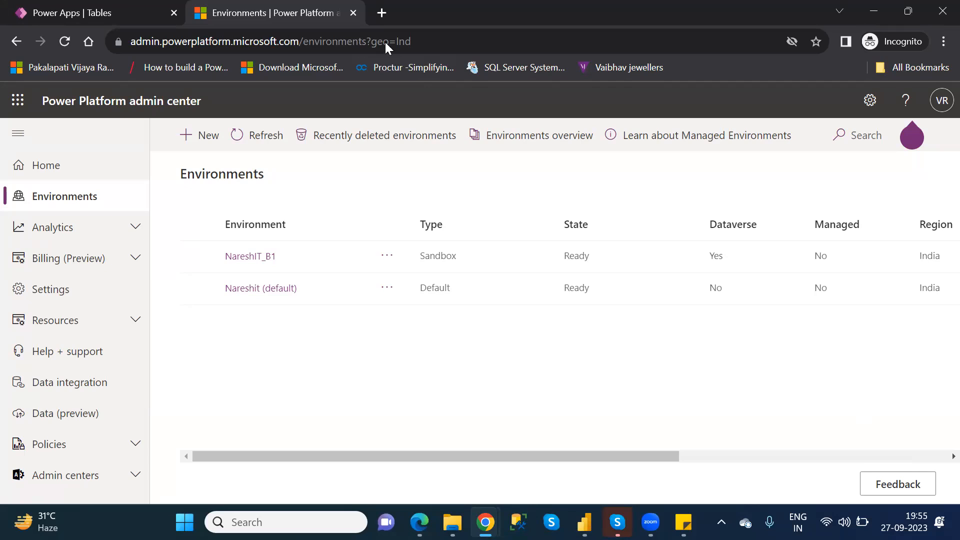
Close the admin center and return to the Power Apps Tables page with the Settings pane dismissed.
left_click(353, 13)
left_click(353, 13)
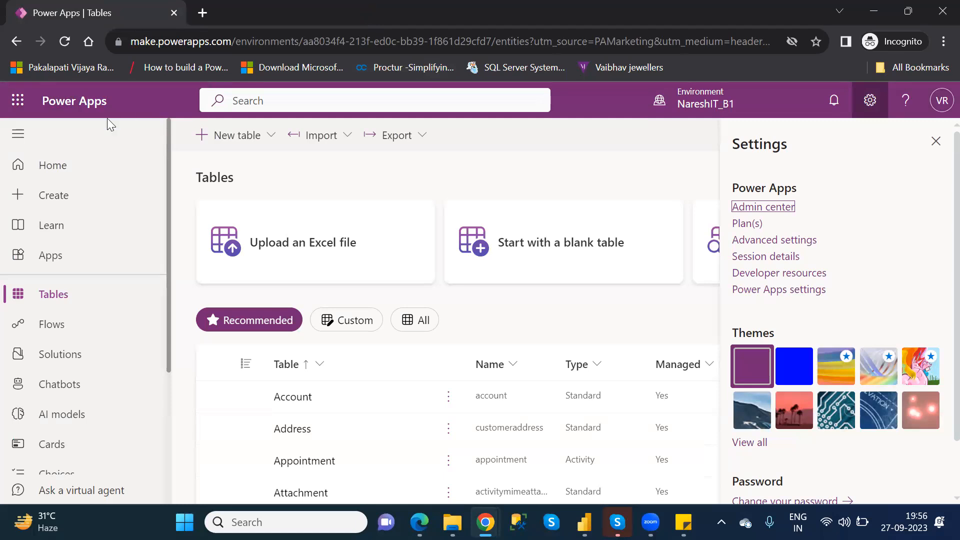
left_click(51, 290)
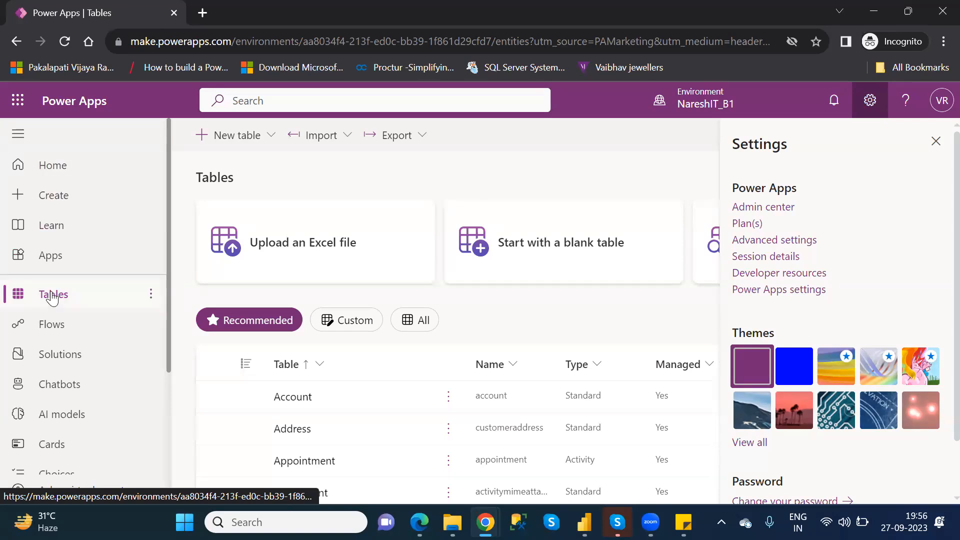
left_click(934, 146)
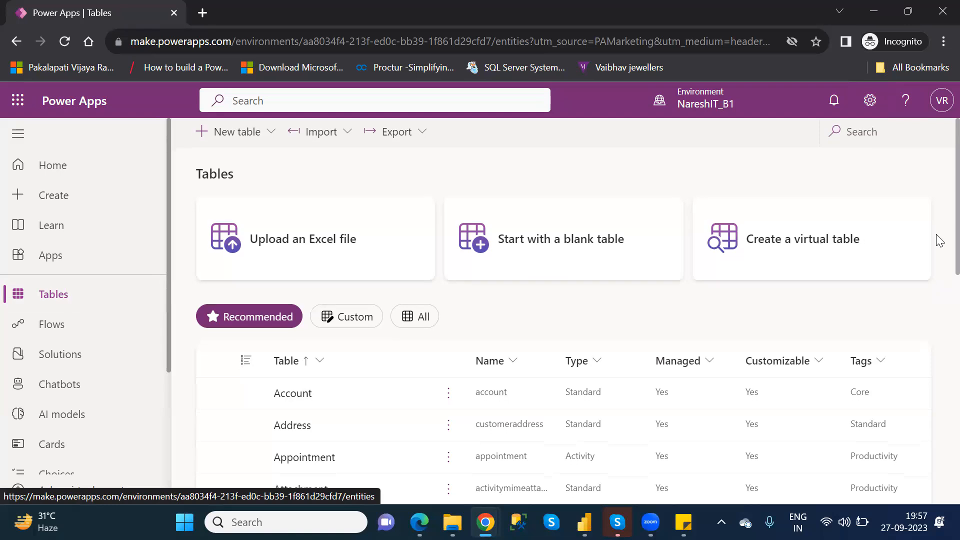
Look through the recommended Dataverse tables in the NareshIT_B1 environment.
scroll(937, 259, "down", 3)
scroll(938, 305, "down", 1)
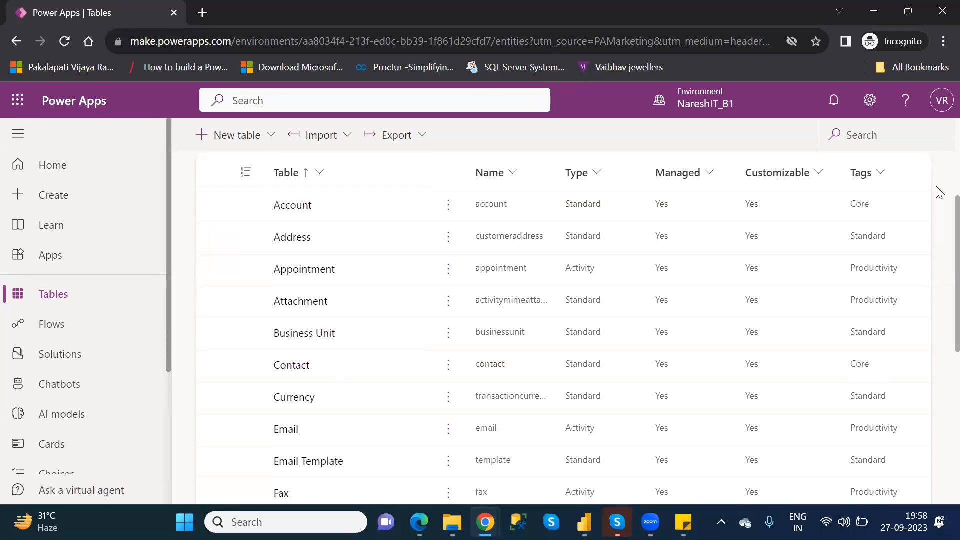
scroll(940, 192, "up", 4)
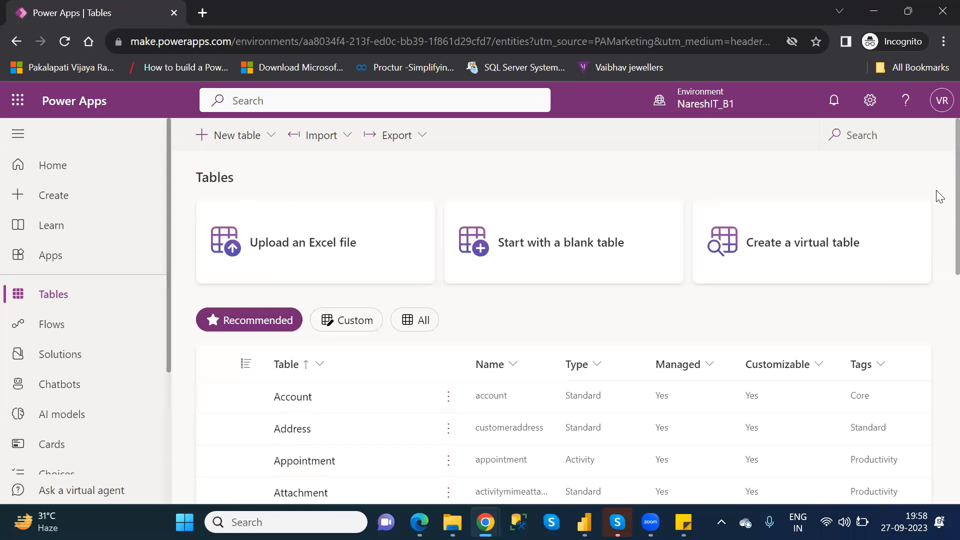
scroll(938, 230, "down", 4)
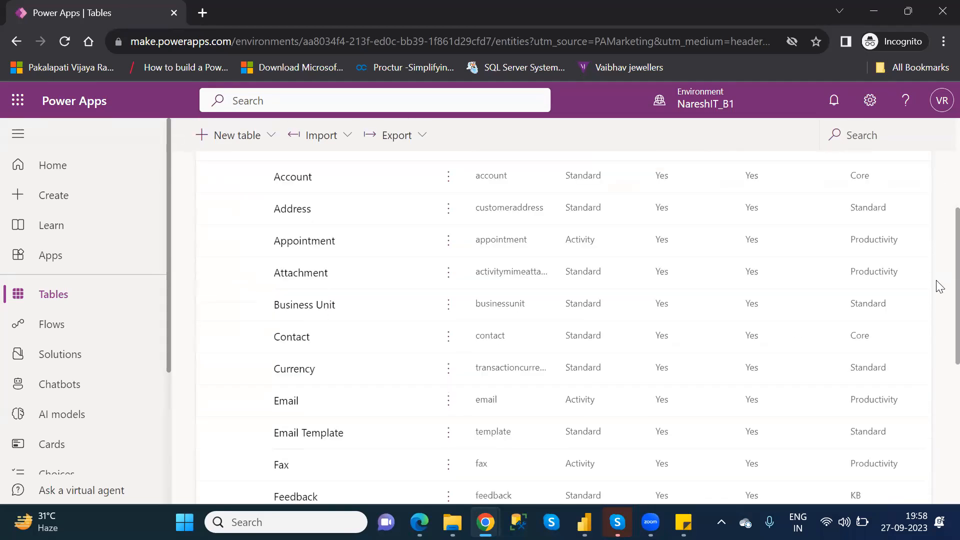
Open the Account table, dismiss the update tip and examine its properties, schema, data experiences, customizations and data grid.
left_click(295, 177)
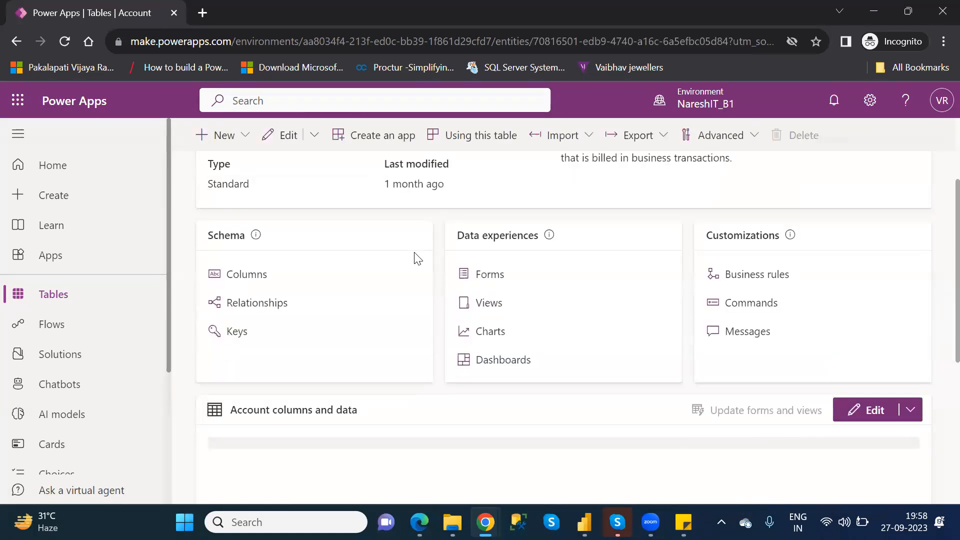
scroll(418, 258, "up", 1)
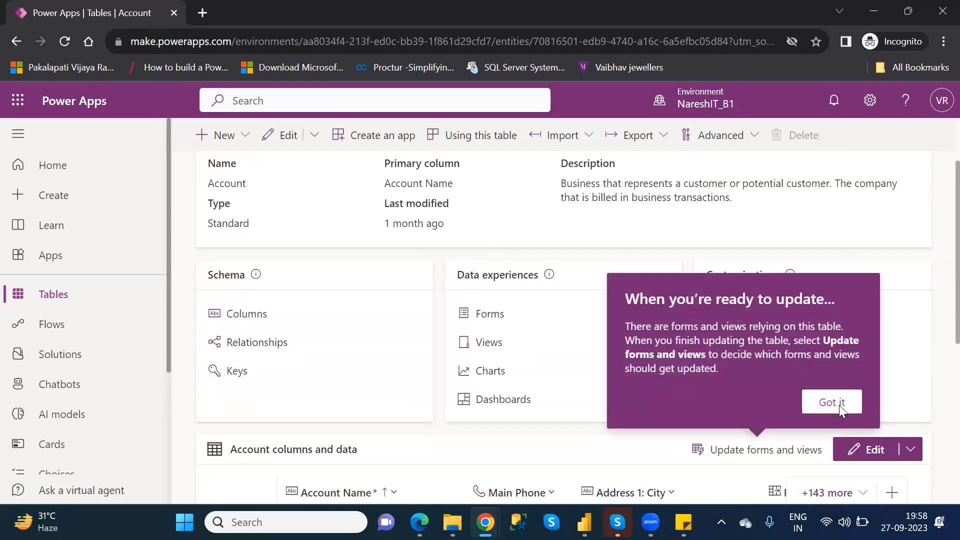
scroll(839, 405, "up", 1)
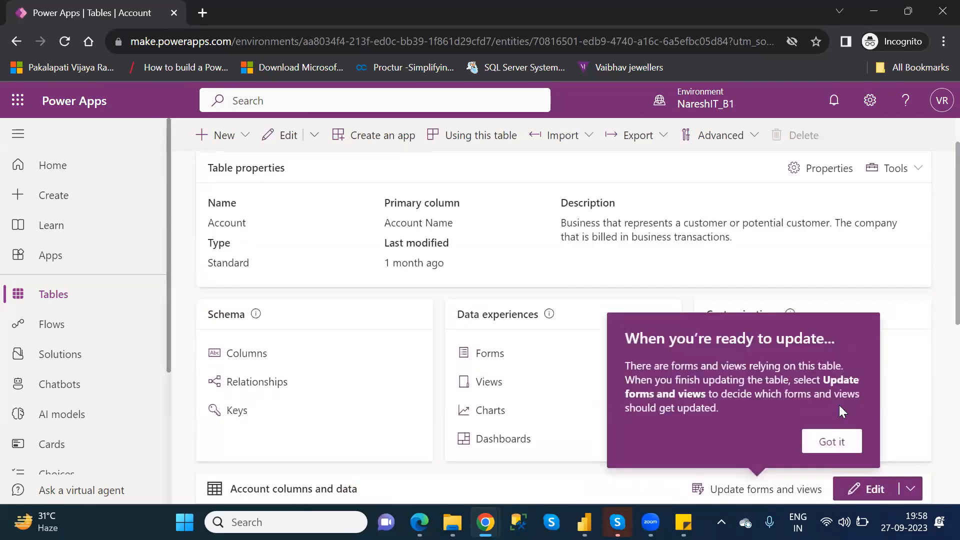
left_click(840, 443)
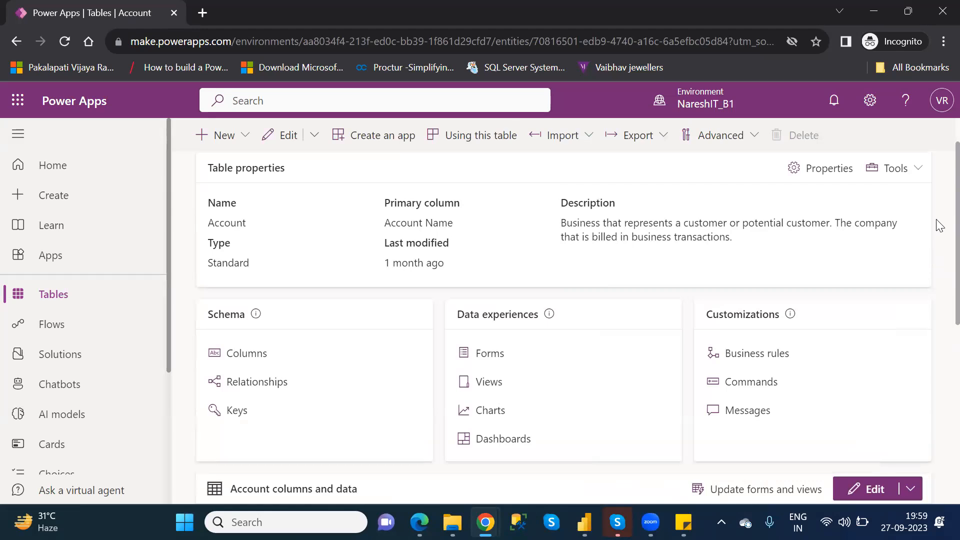
scroll(937, 300, "down", 4)
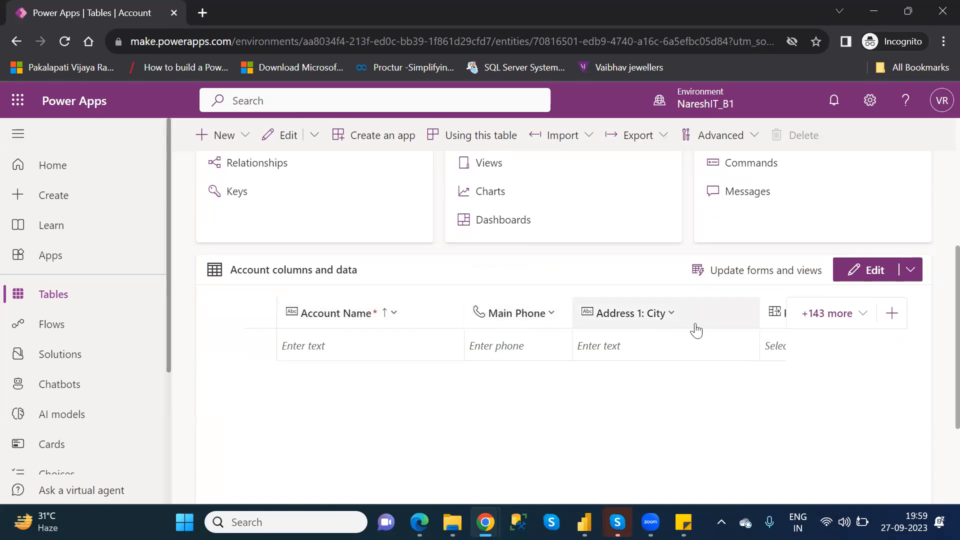
left_click_drag(937, 261, 936, 206)
scroll(940, 233, "up", 5)
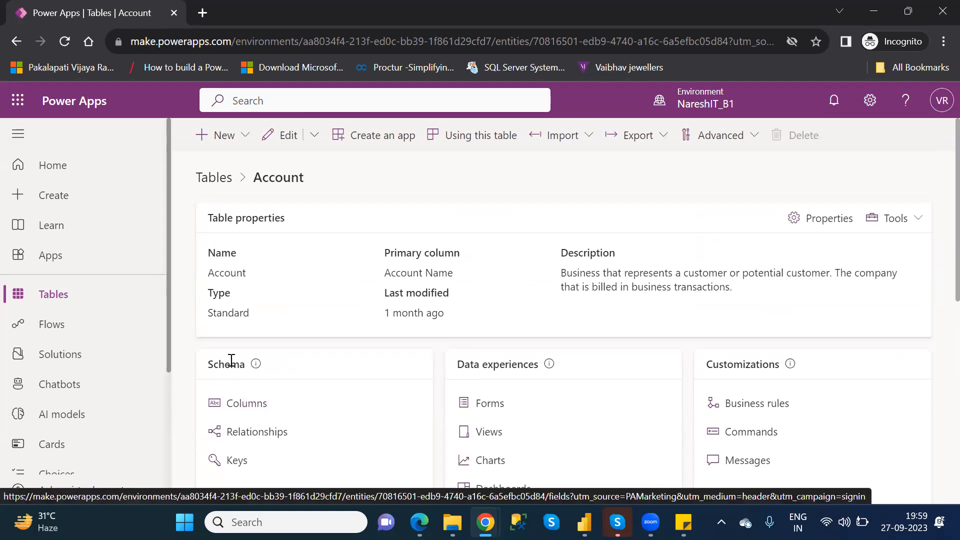
Look through the Account table's column definitions and return to the Tables list.
left_click(239, 407)
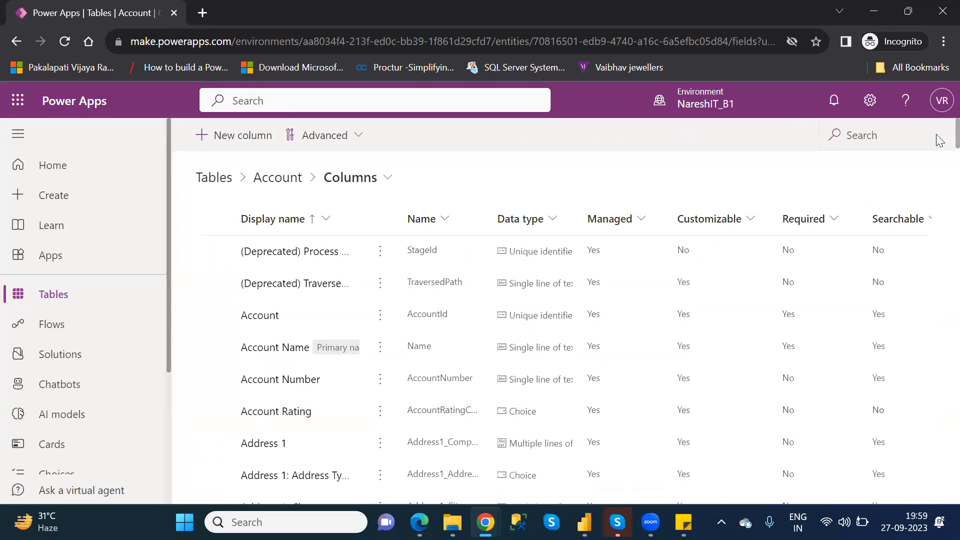
scroll(940, 145, "down", 3)
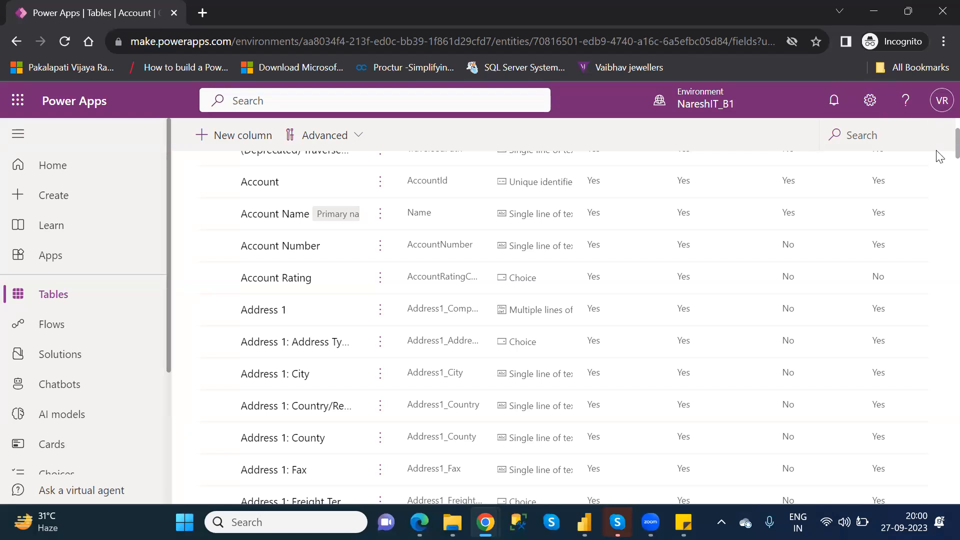
left_click(72, 298)
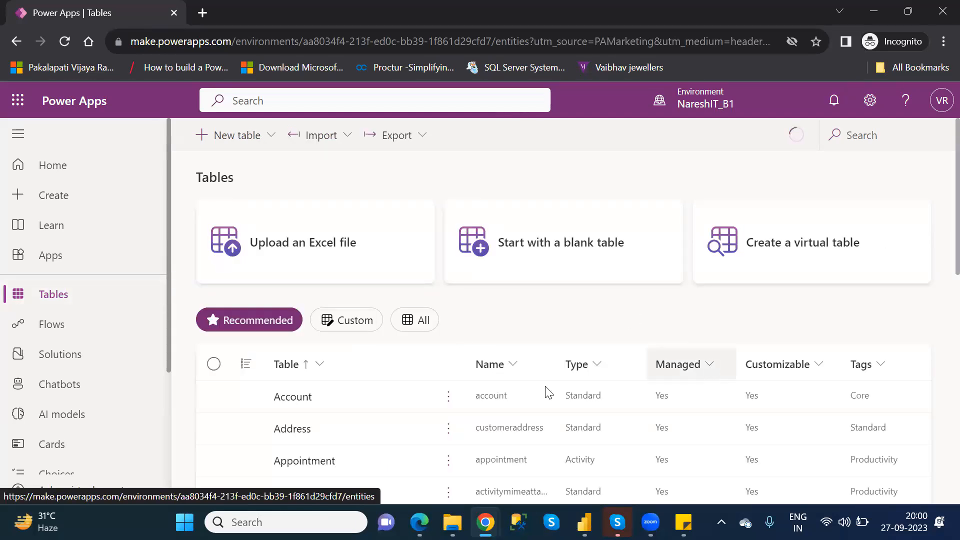
Reopen the Account table and read the description in its table properties.
left_click(292, 400)
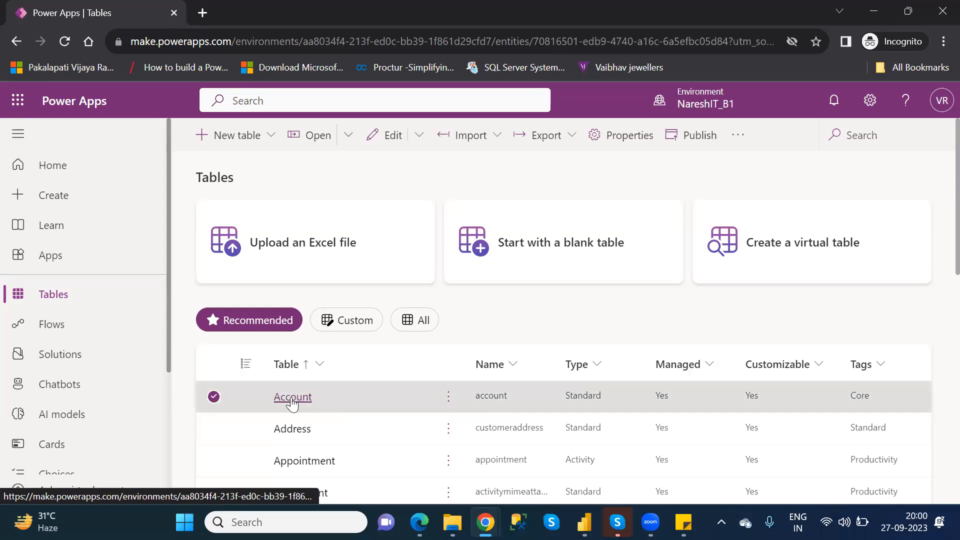
left_click_drag(937, 252, 937, 318)
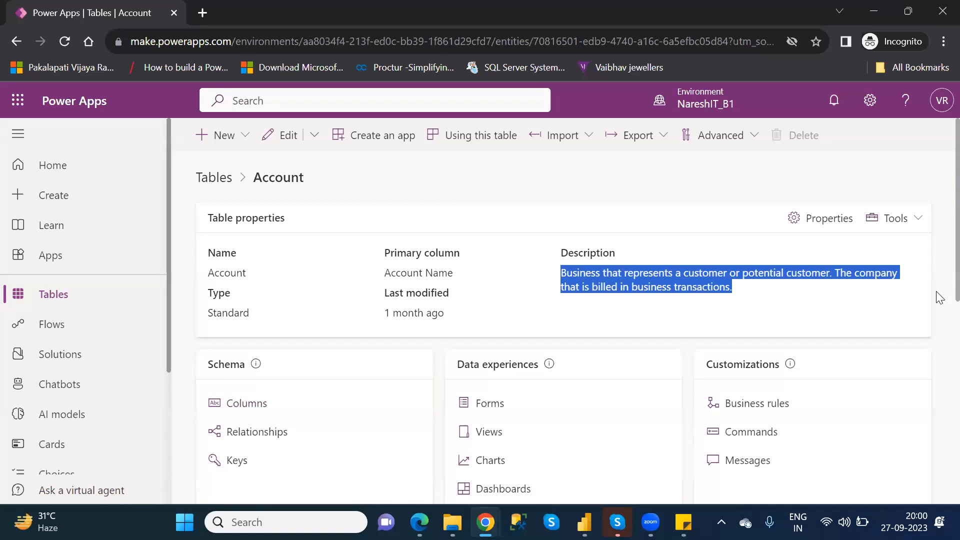
left_click(940, 297)
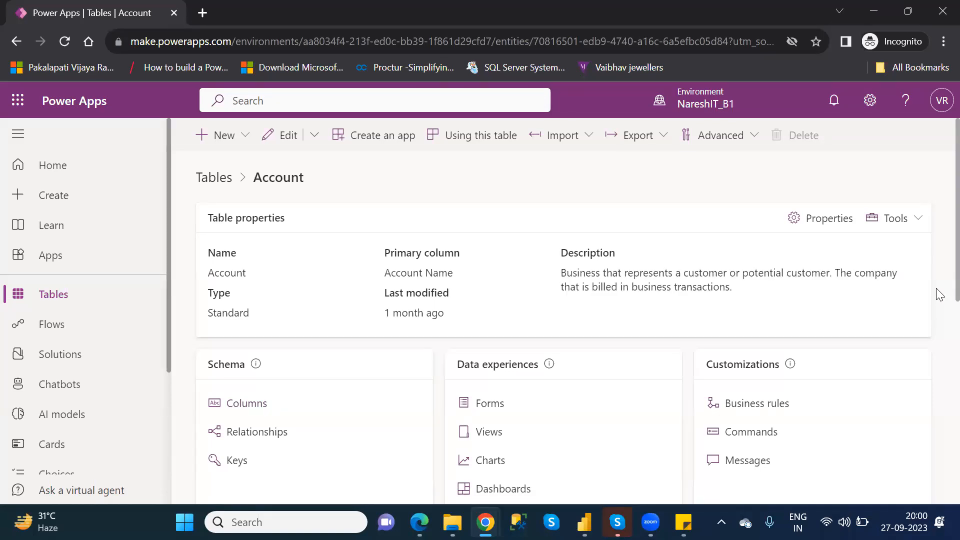
Check the Account table's data grid, then open Data Management in the environment's Dynamics 365 advanced settings.
scroll(938, 328, "down", 4)
scroll(939, 389, "down", 2)
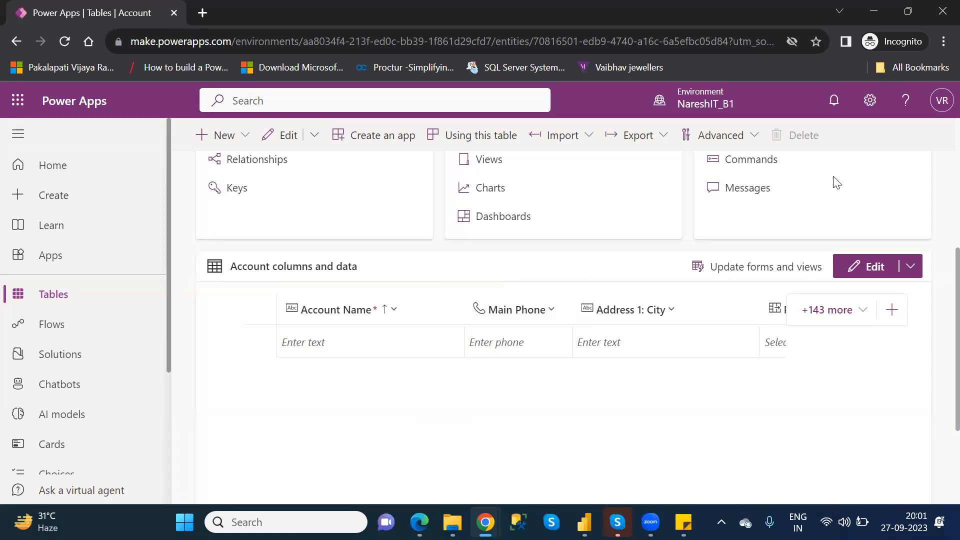
left_click(870, 102)
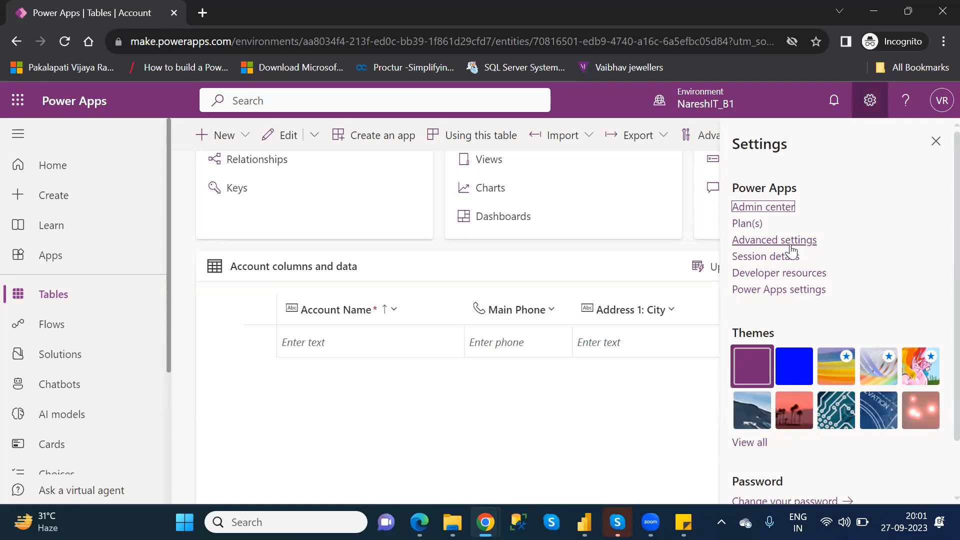
left_click(786, 244)
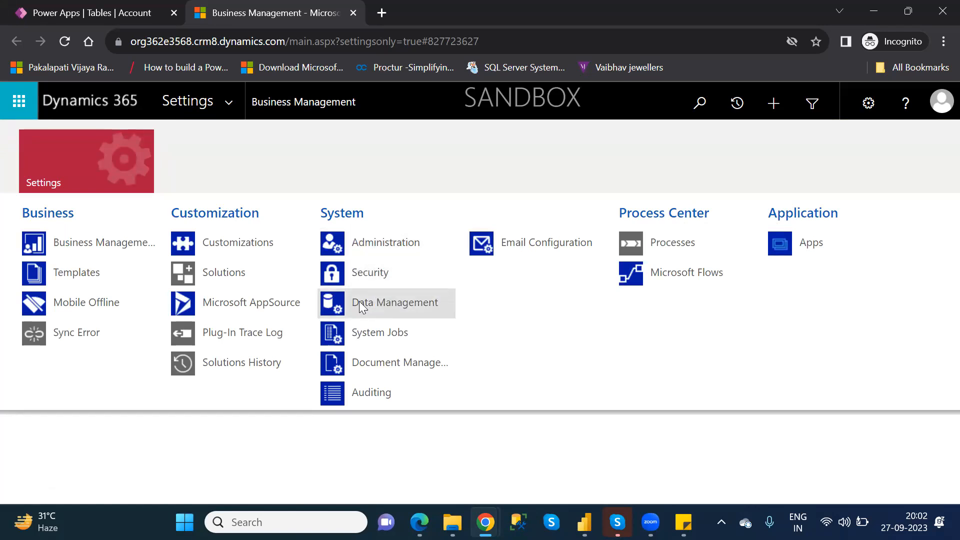
left_click(406, 309)
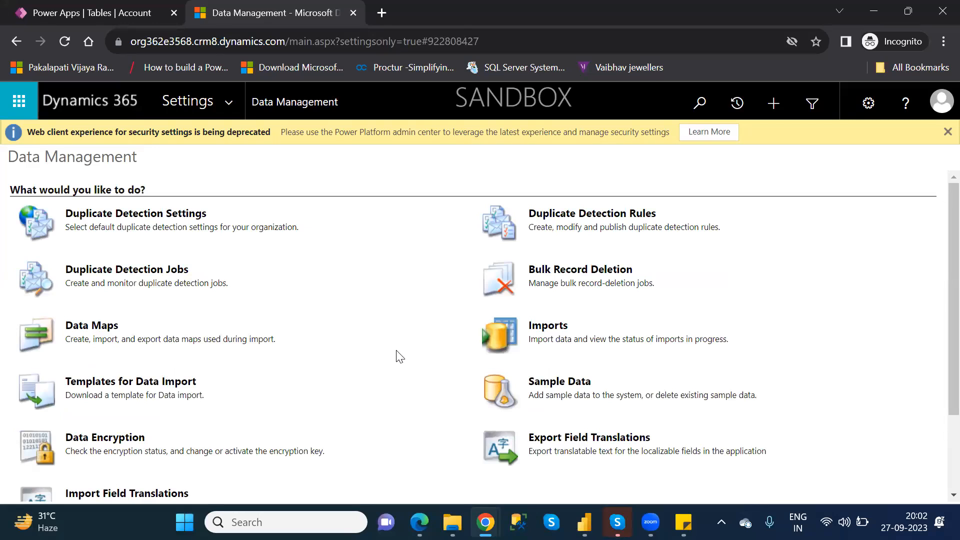
Install the Sample Data in the sandbox environment and close the Dynamics 365 settings page.
left_click(576, 388)
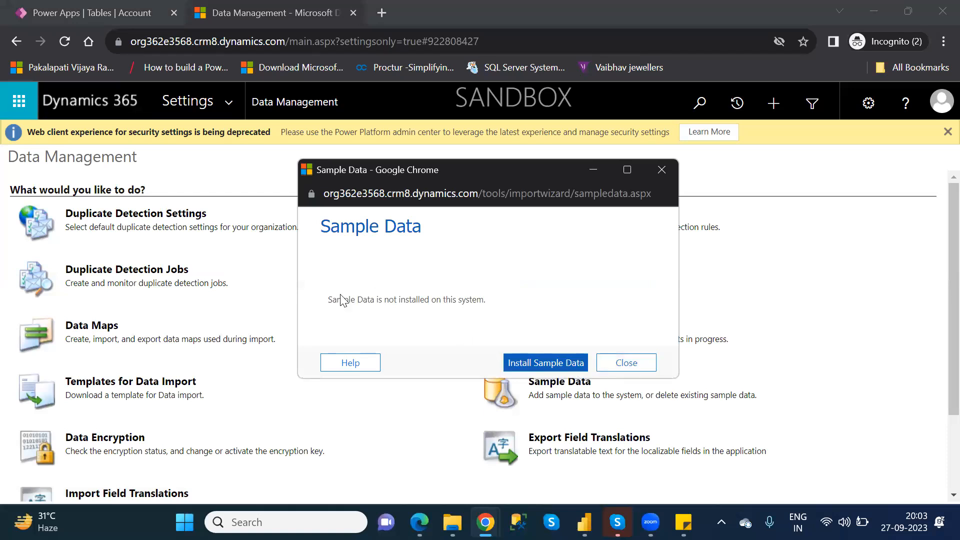
left_click(548, 364)
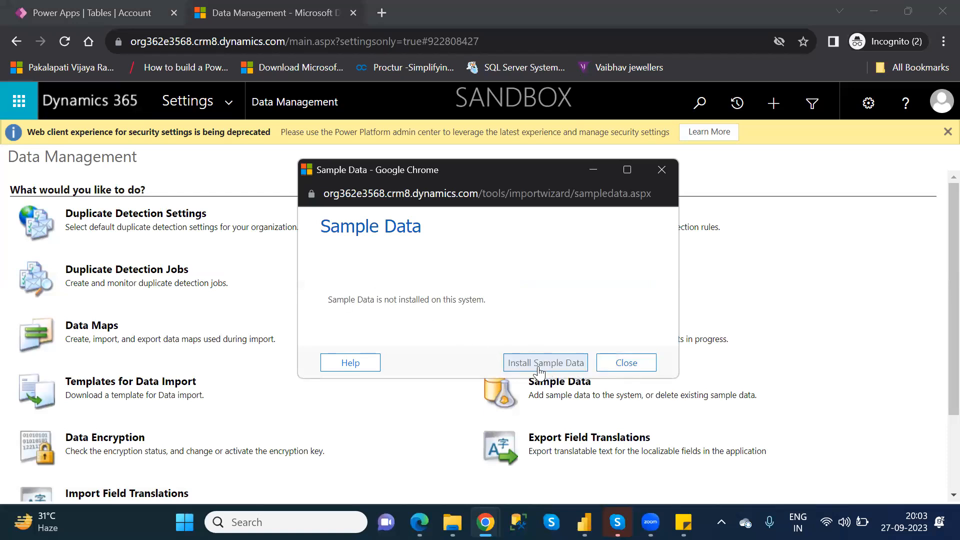
left_click(564, 369)
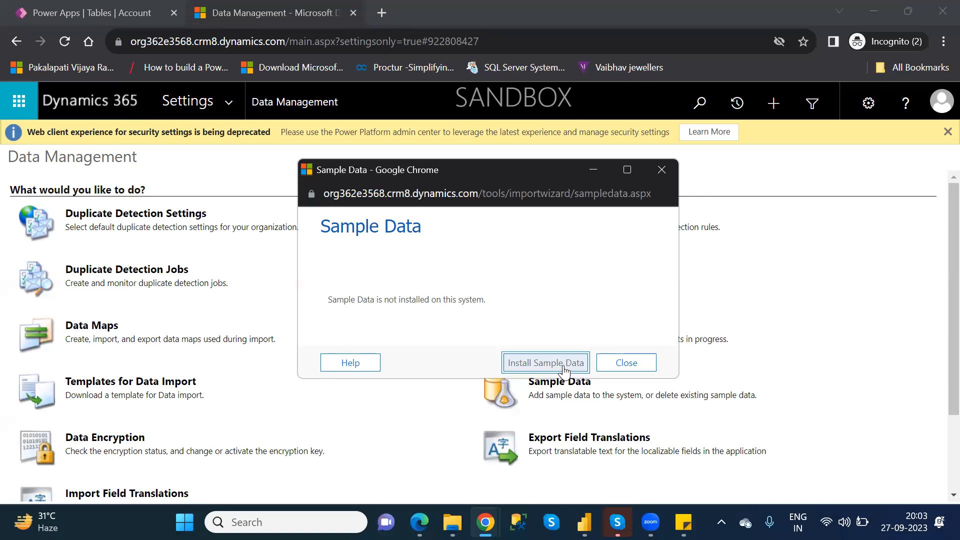
left_click(563, 369)
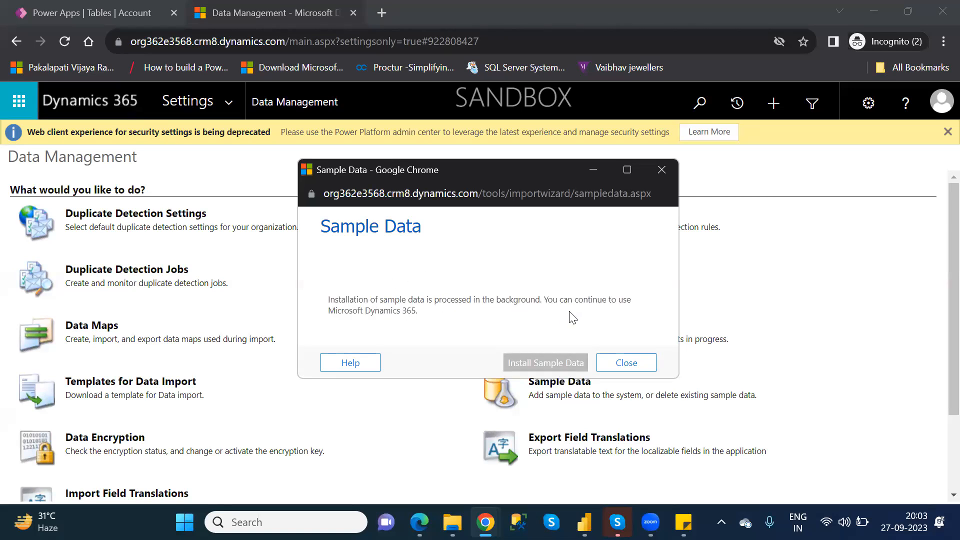
left_click(632, 358)
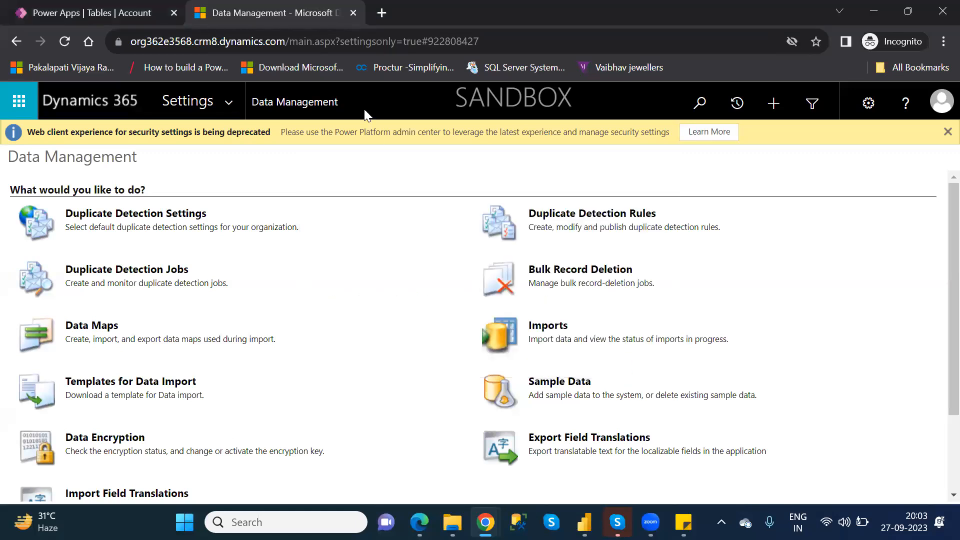
left_click(354, 13)
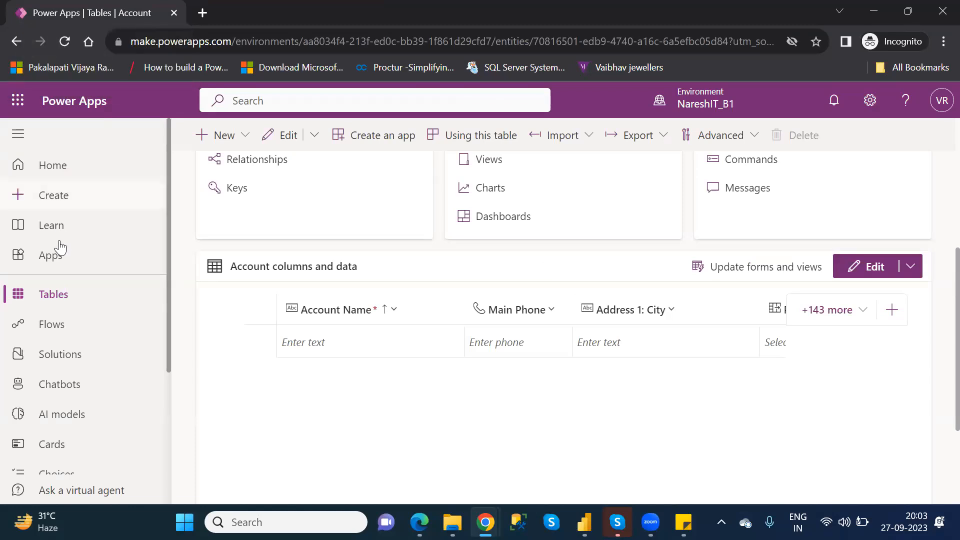
Reload the Account table page and examine the records in its columns and data grid.
left_click(65, 42)
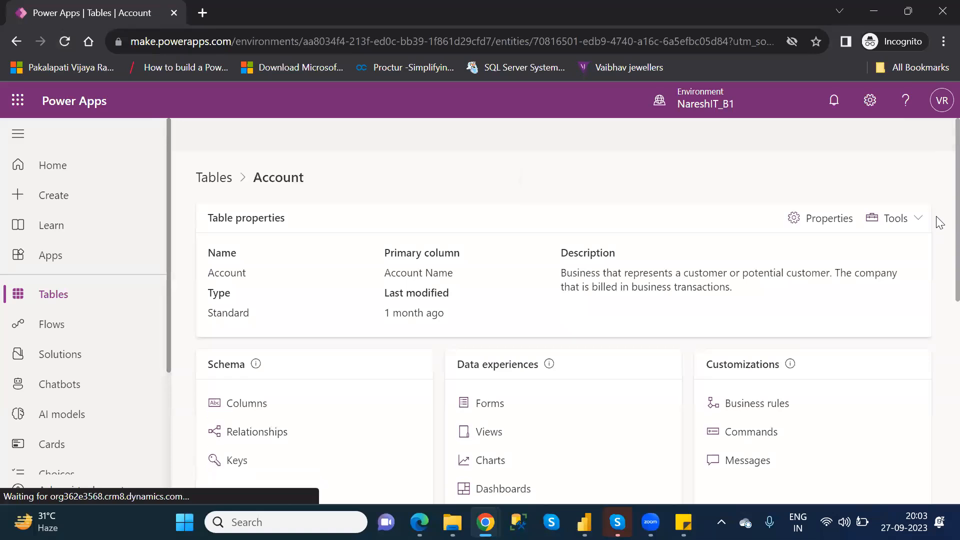
scroll(938, 255, "down", 2)
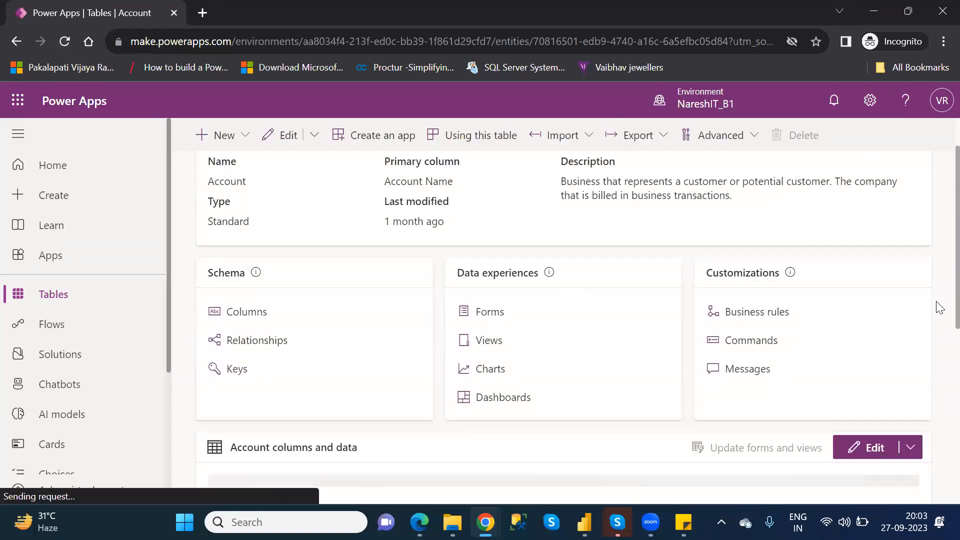
scroll(939, 308, "down", 5)
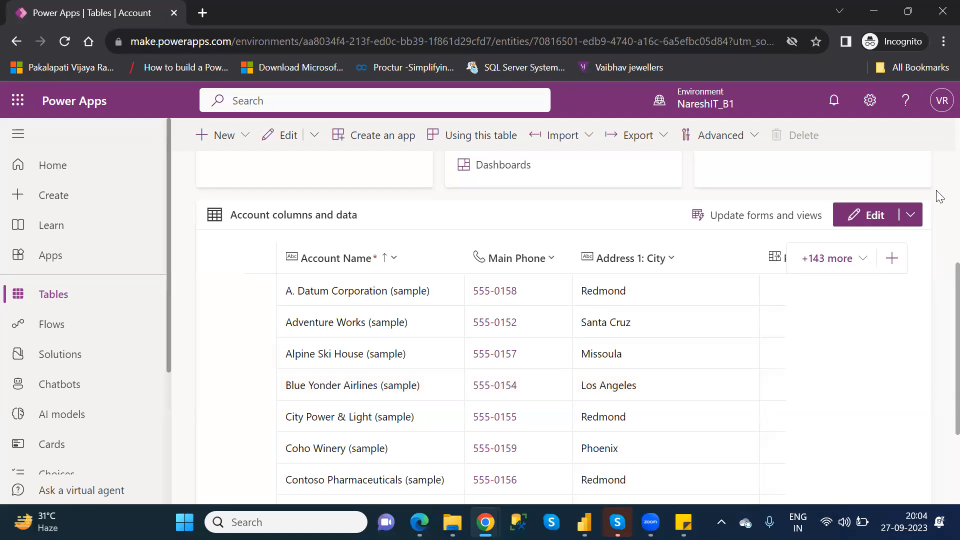
scroll(939, 193, "up", 5)
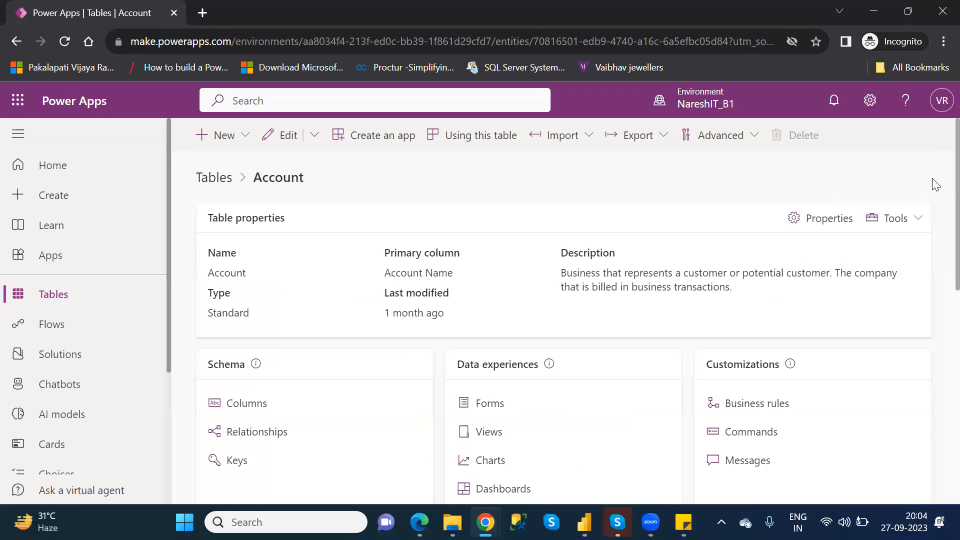
Check the Sample Data installation status under Data Management in the advanced settings, and return to the Account table in Power Apps.
left_click(870, 103)
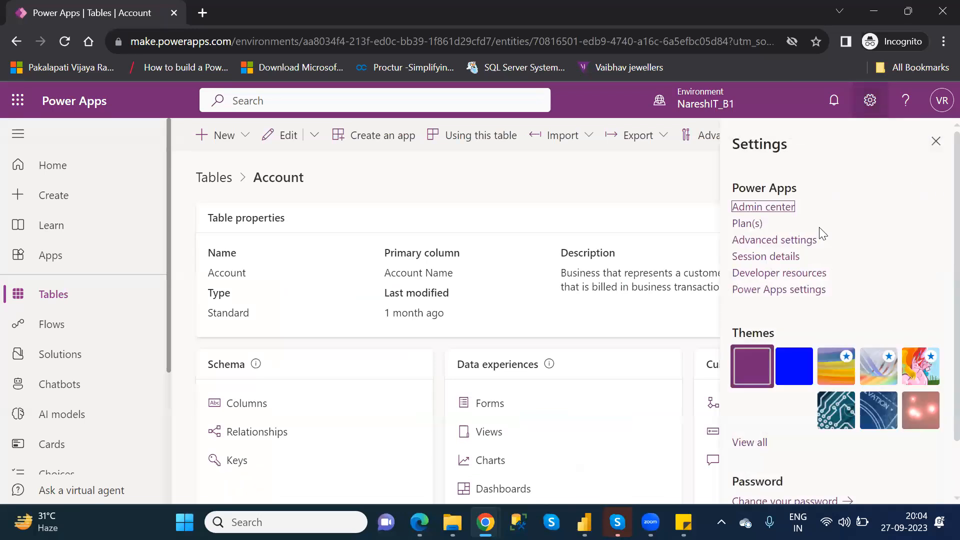
left_click(789, 241)
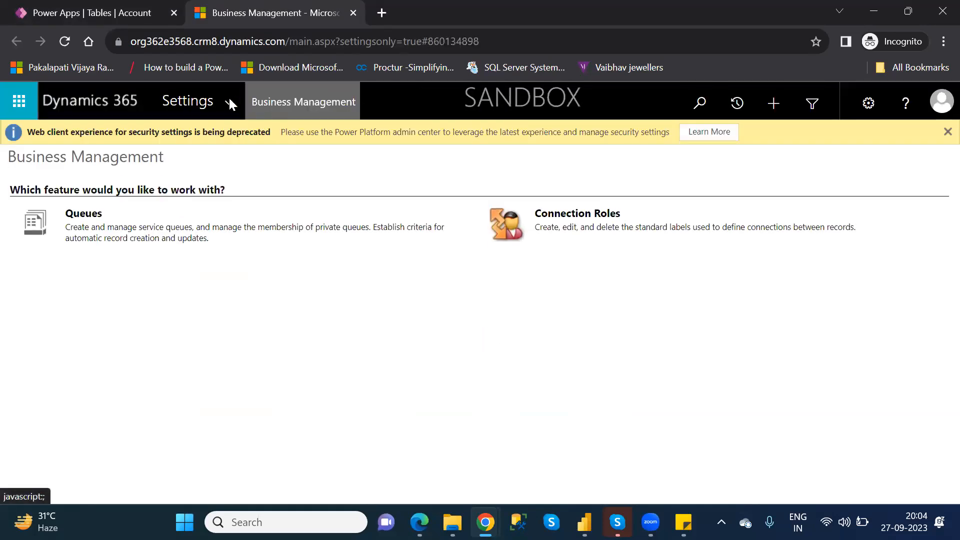
left_click(223, 100)
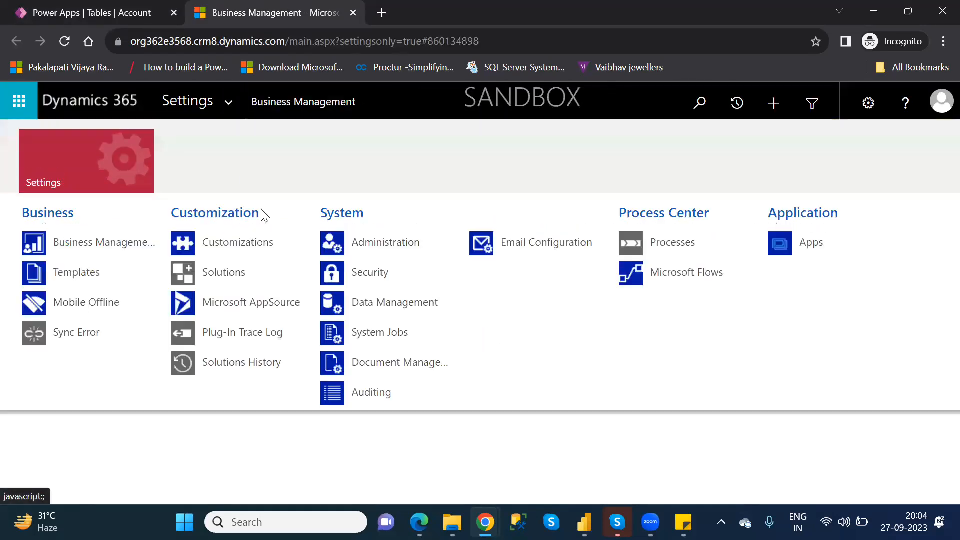
left_click(377, 303)
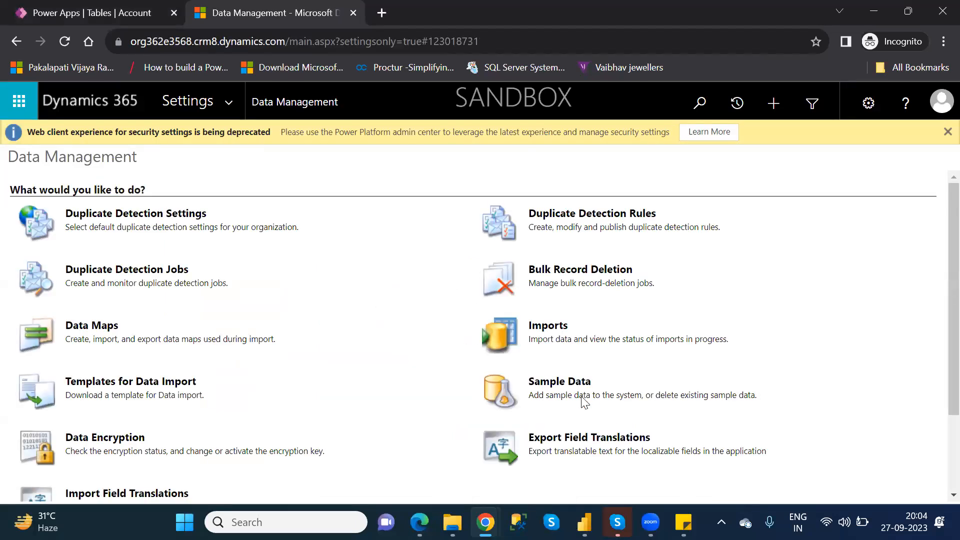
left_click(572, 381)
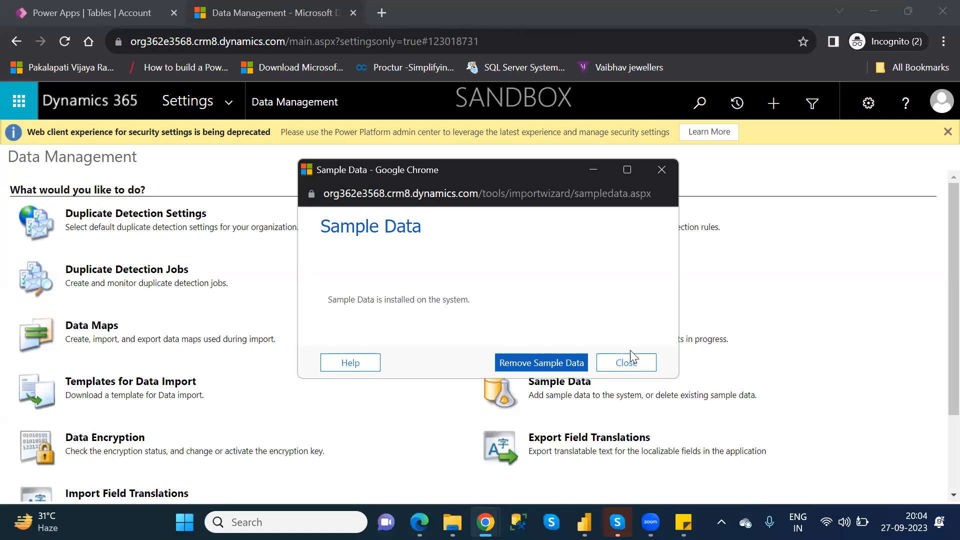
left_click(632, 365)
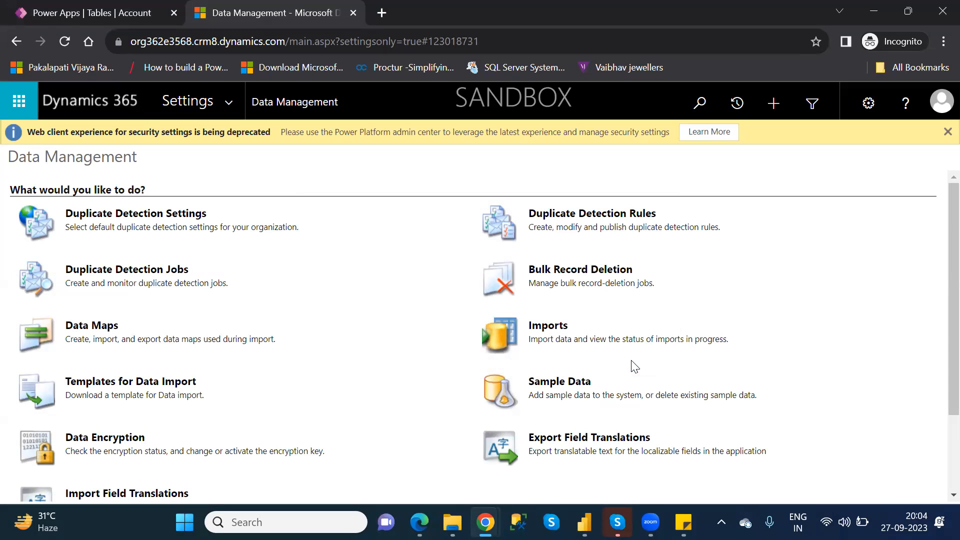
left_click(353, 13)
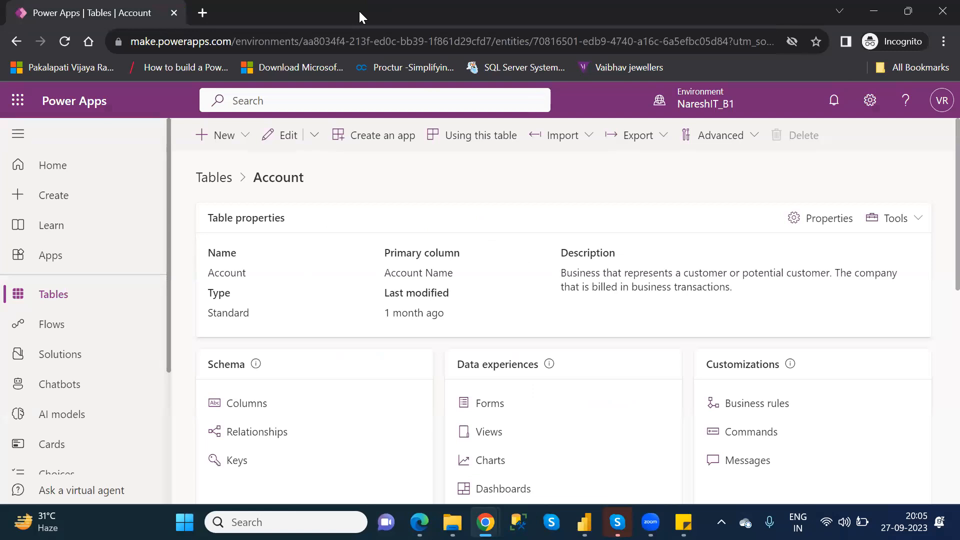